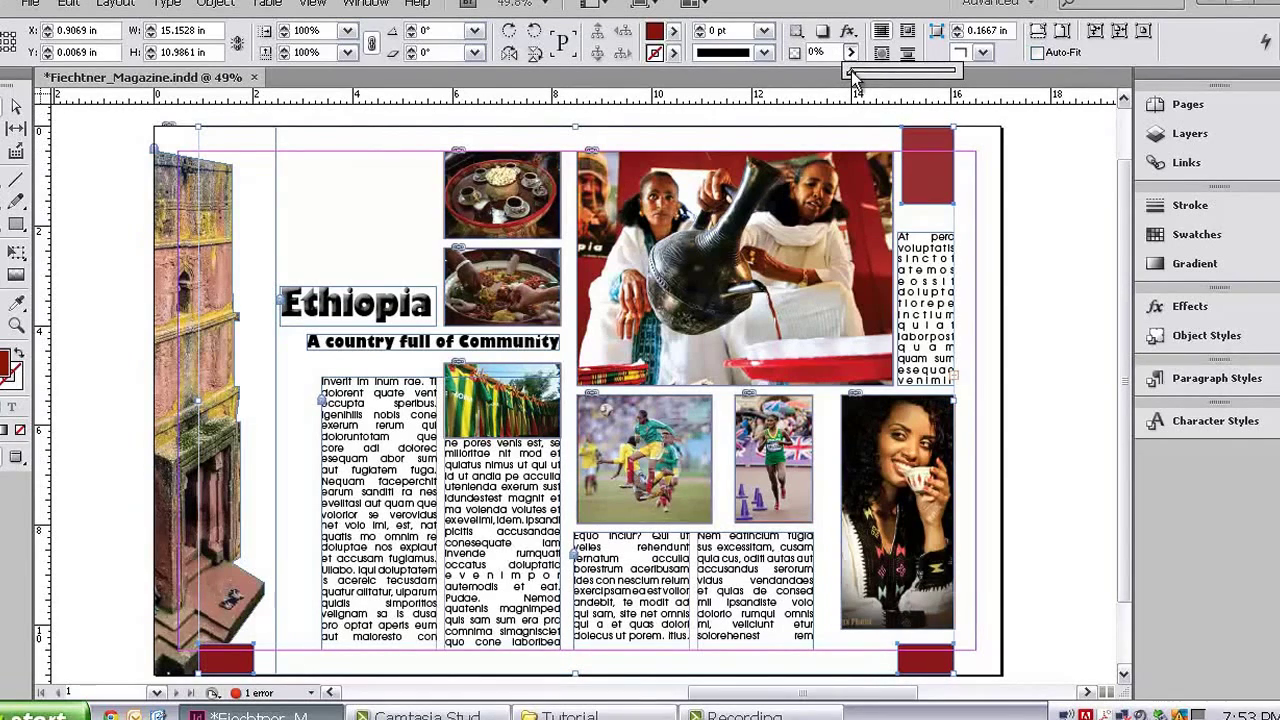
- Set the opacity of the three selected red rectangles to 90%
left_click_drag(851, 71, 936, 73)
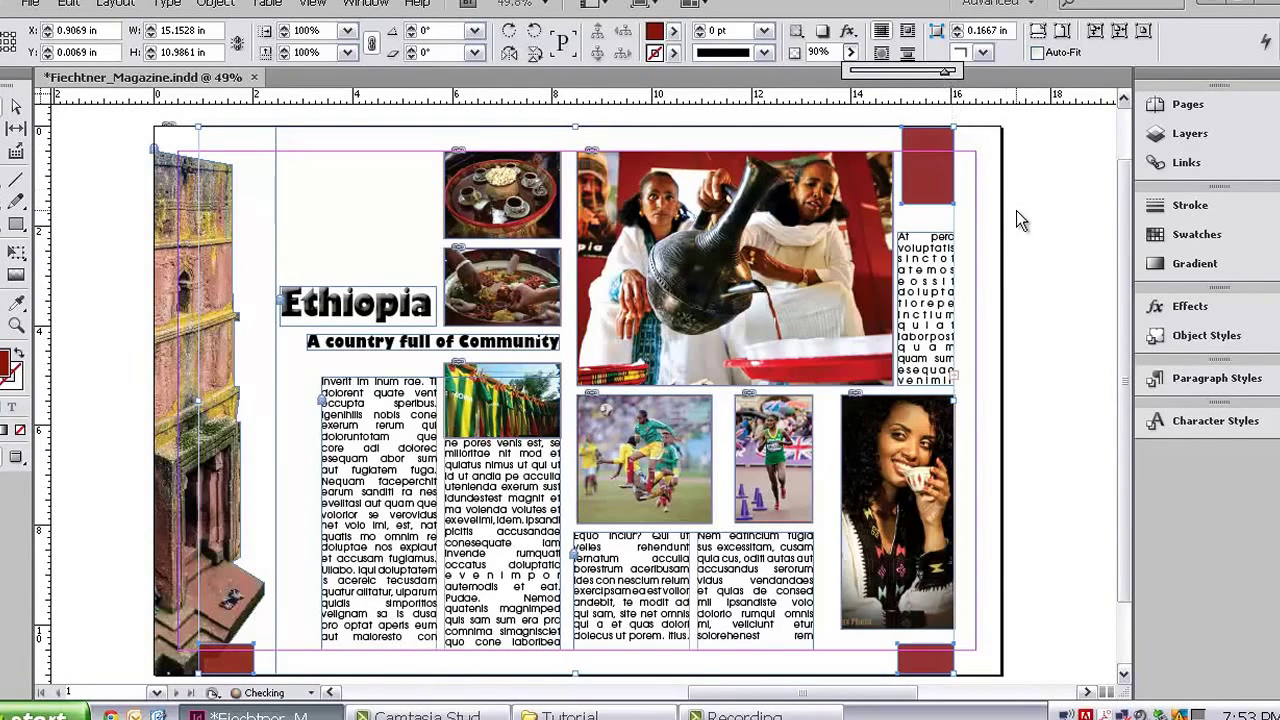
left_click(1024, 327)
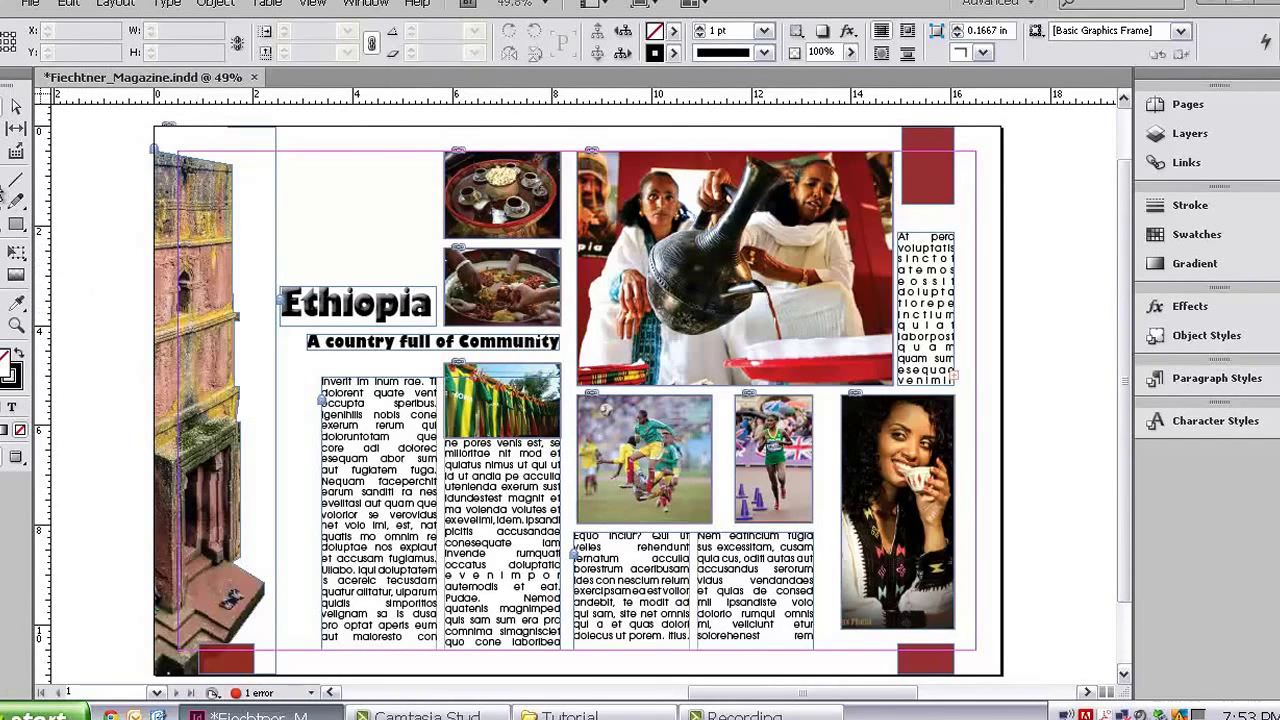
- Enter page number 12 in the lower-left red rectangle and give it the "A country full of Community" subtitle's text formatting with the Eyedropper
left_click(12, 406)
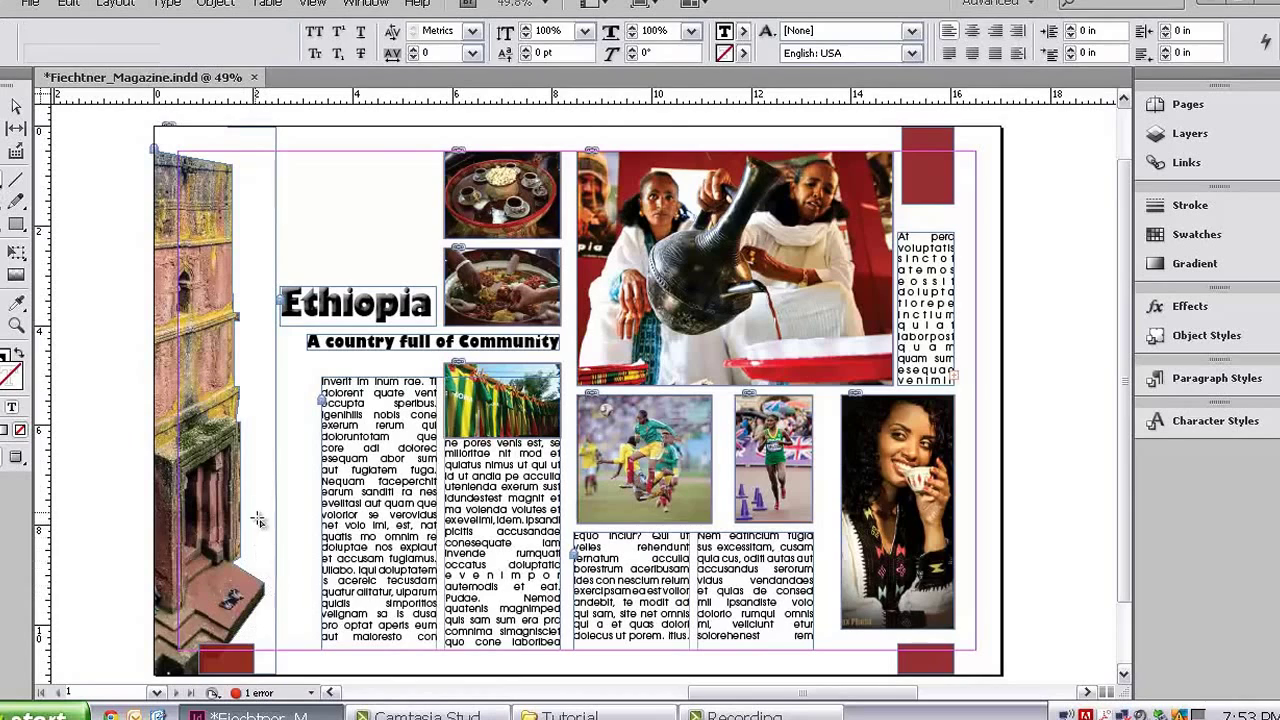
left_click_drag(254, 512, 300, 562)
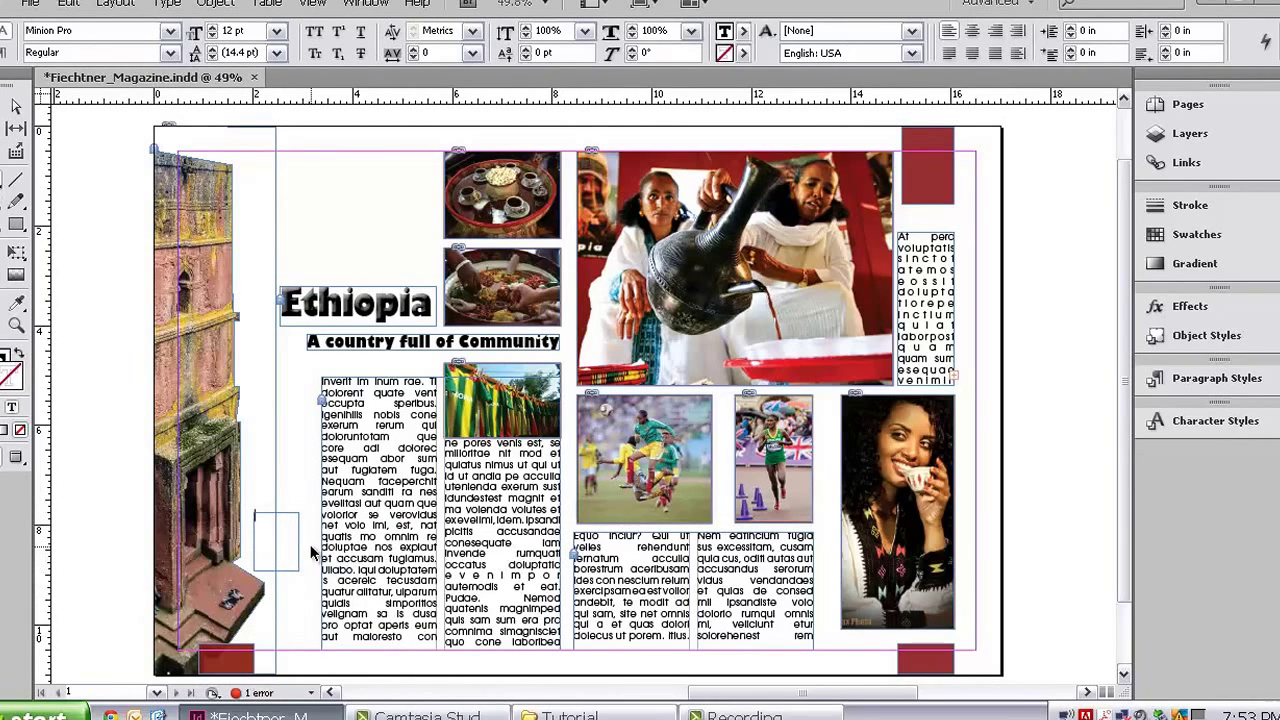
key("ctrl+z")
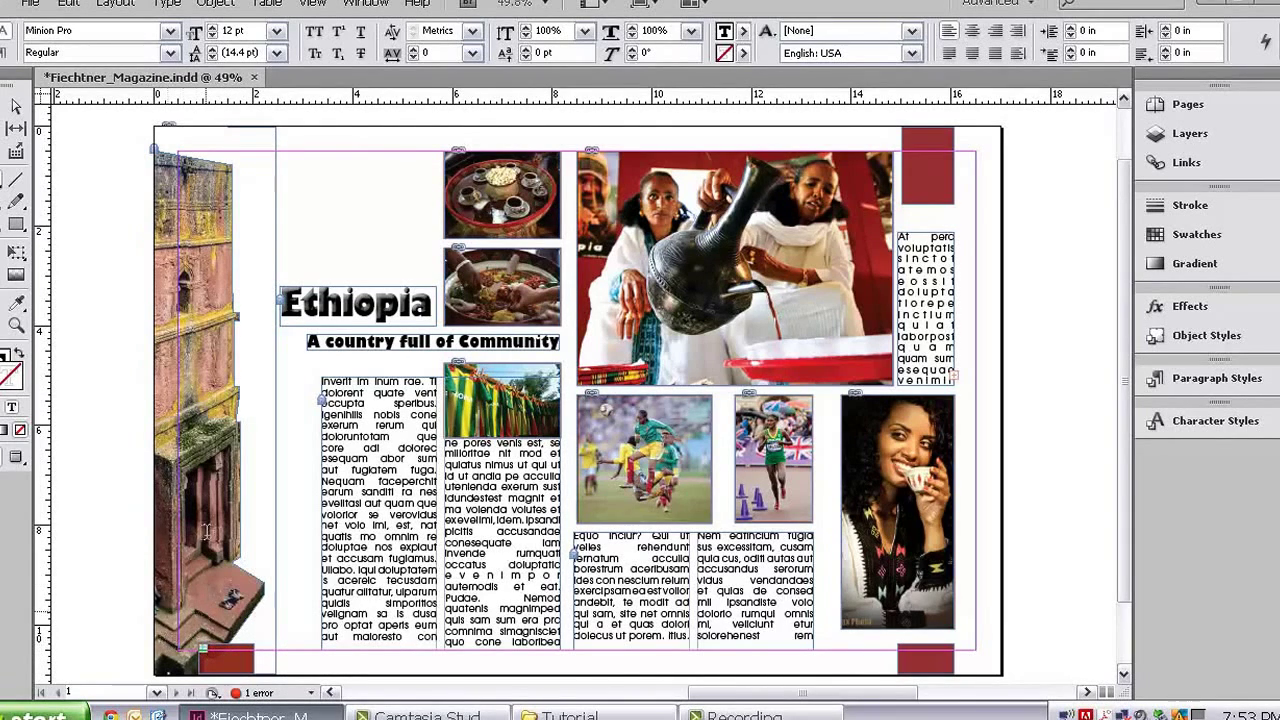
left_click(212, 27)
left_click(212, 27)
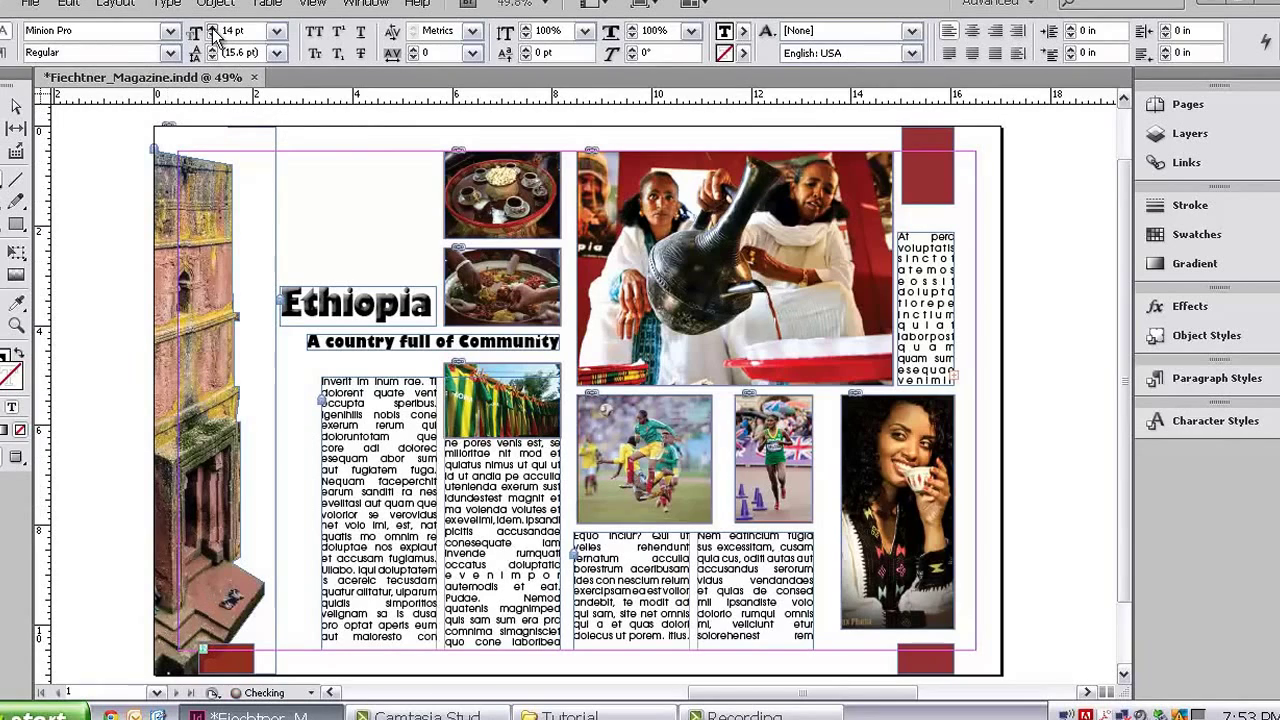
left_click(16, 302)
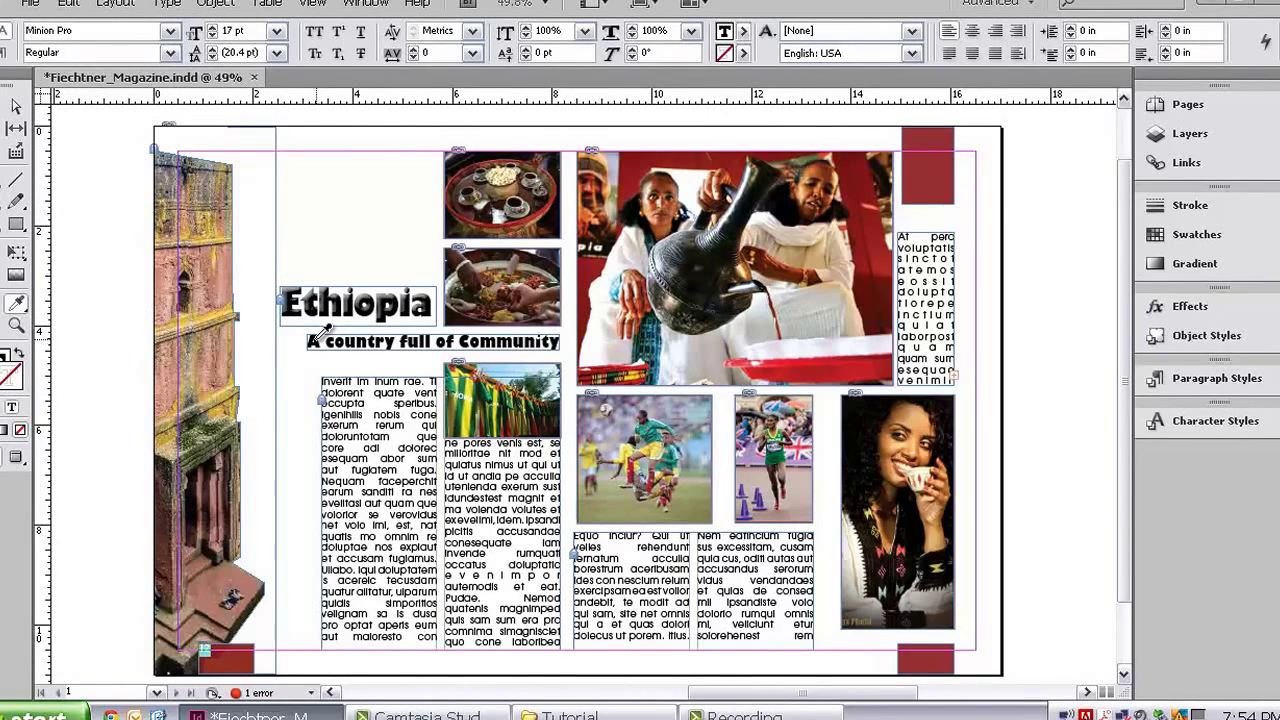
left_click(312, 340)
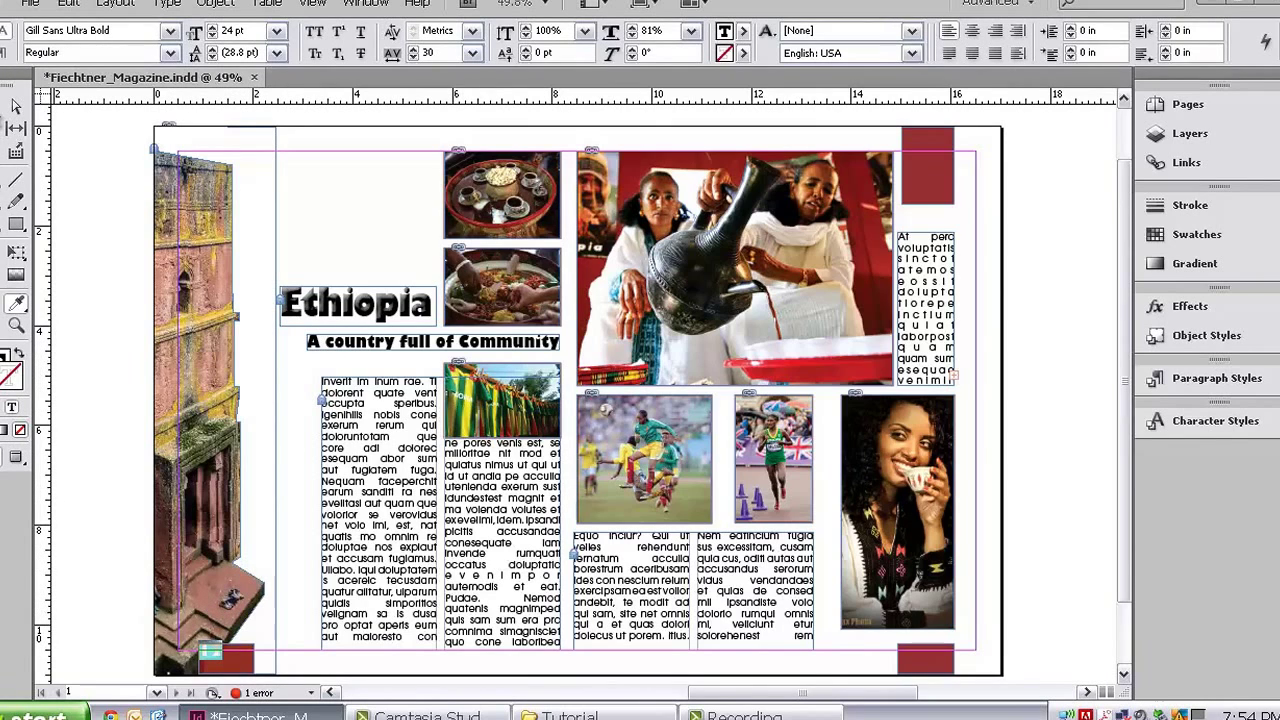
- Center-align the page number text in the lower-left red rectangle
left_click(210, 653)
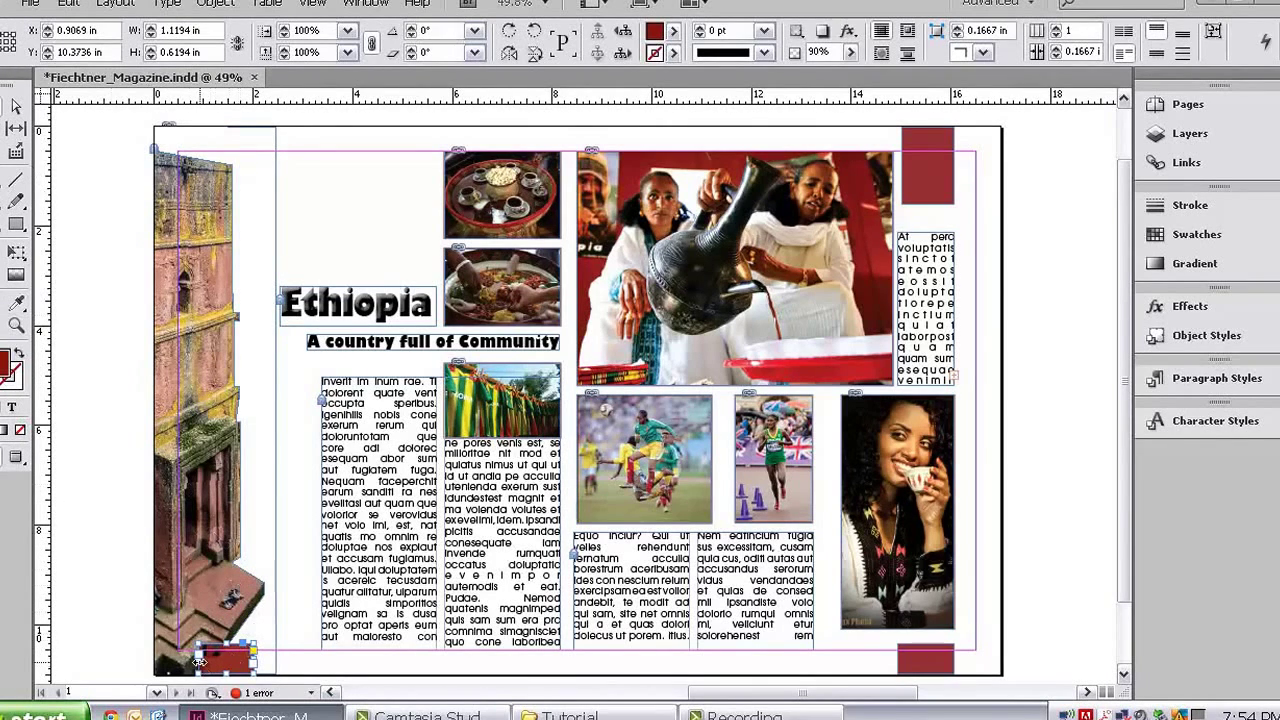
left_click(250, 640)
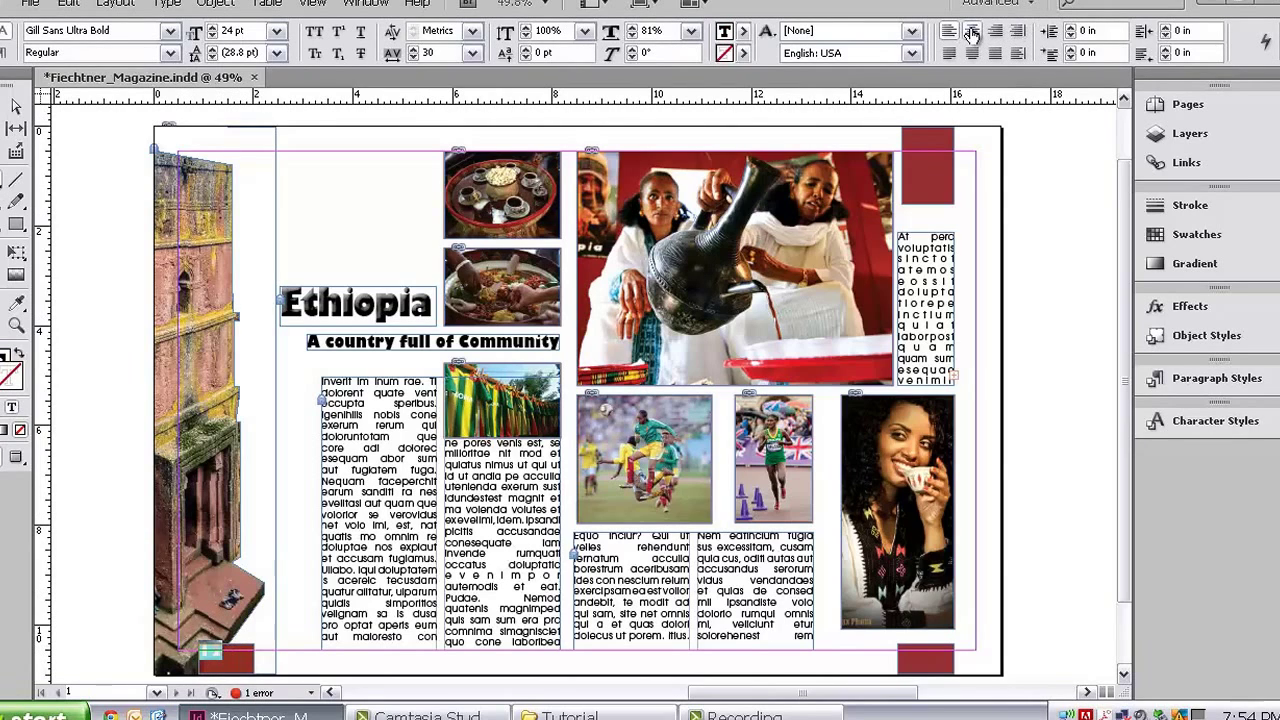
left_click(972, 33)
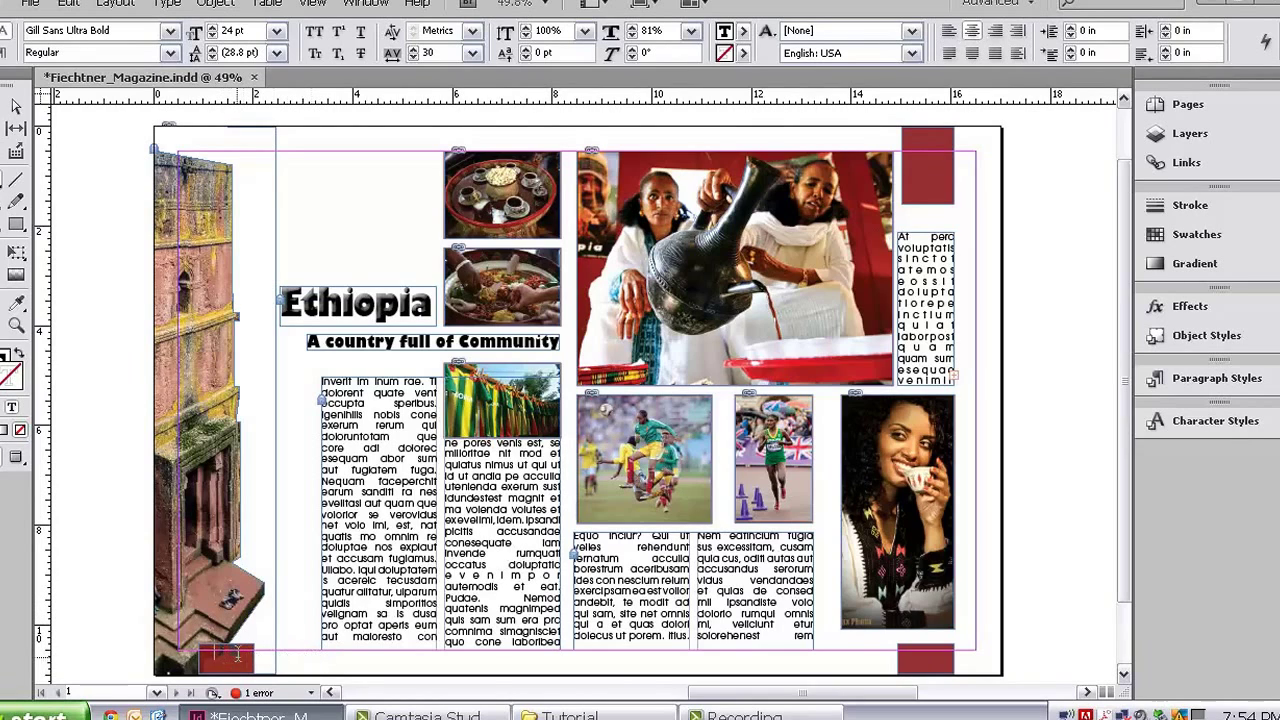
left_click_drag(232, 652, 203, 652)
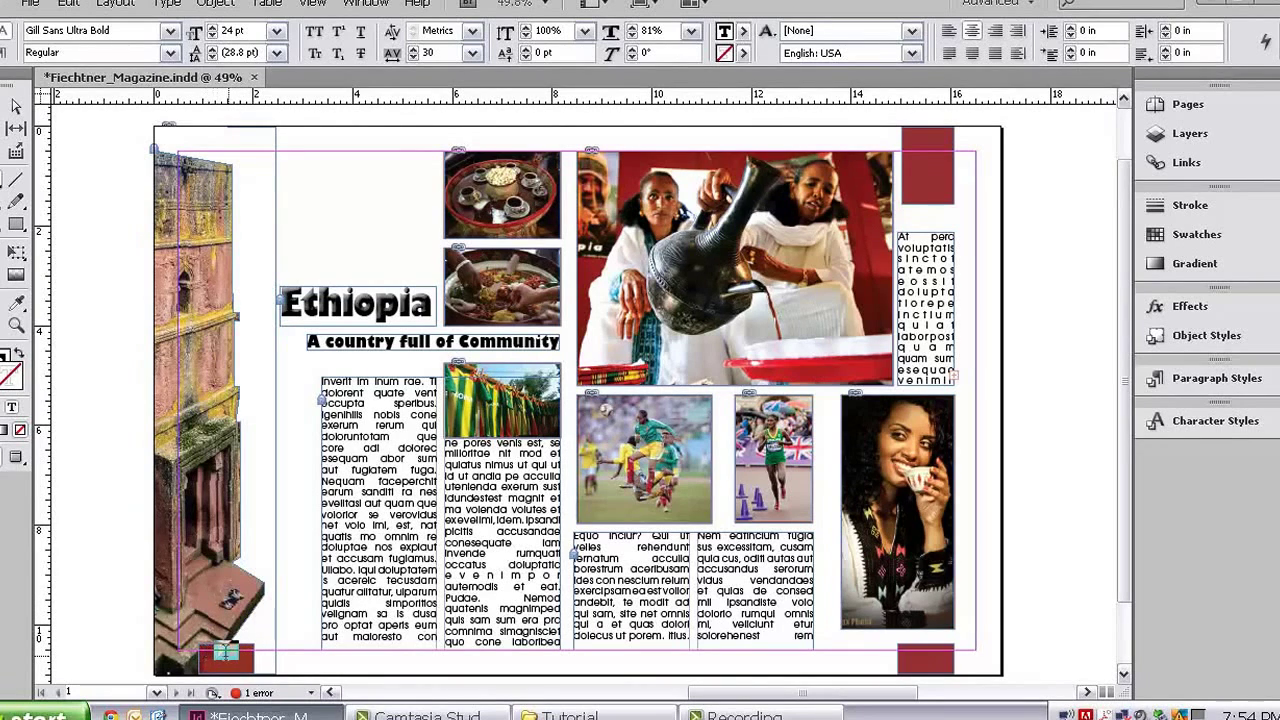
key("BackSpace")
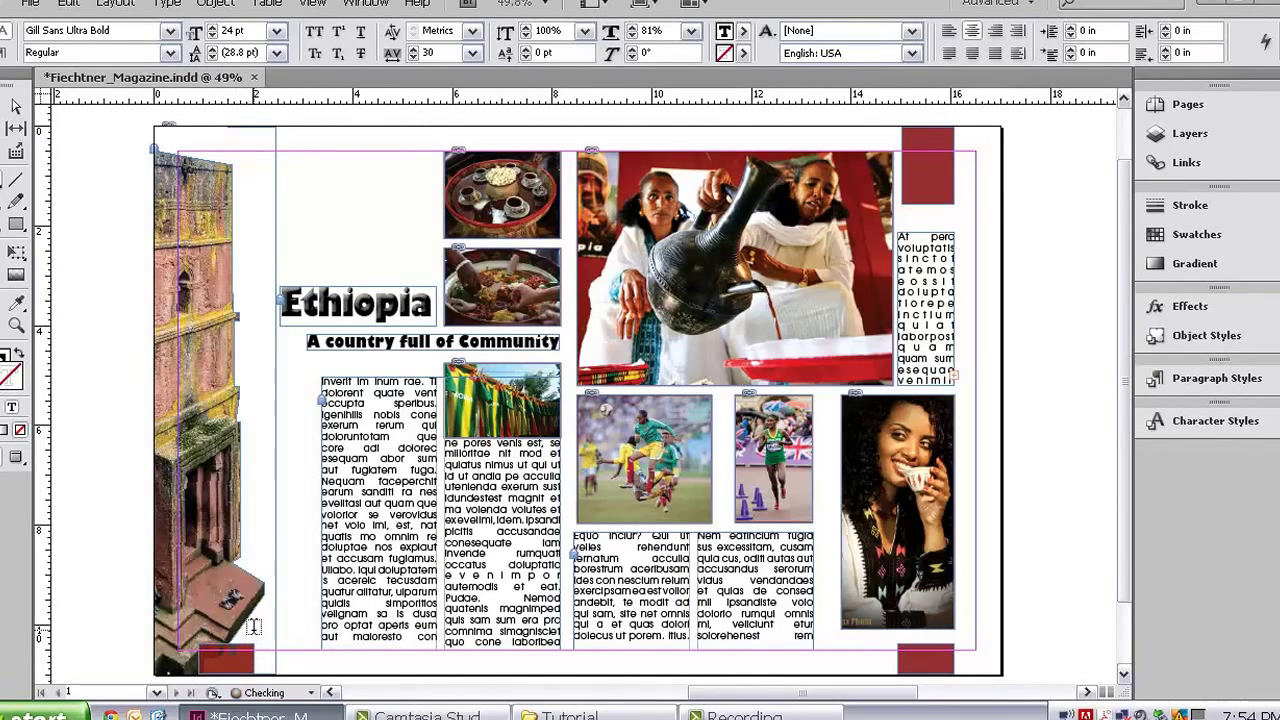
- Set the baseline shift of the lower-left page number to -8 pt
left_click_drag(238, 651, 211, 652)
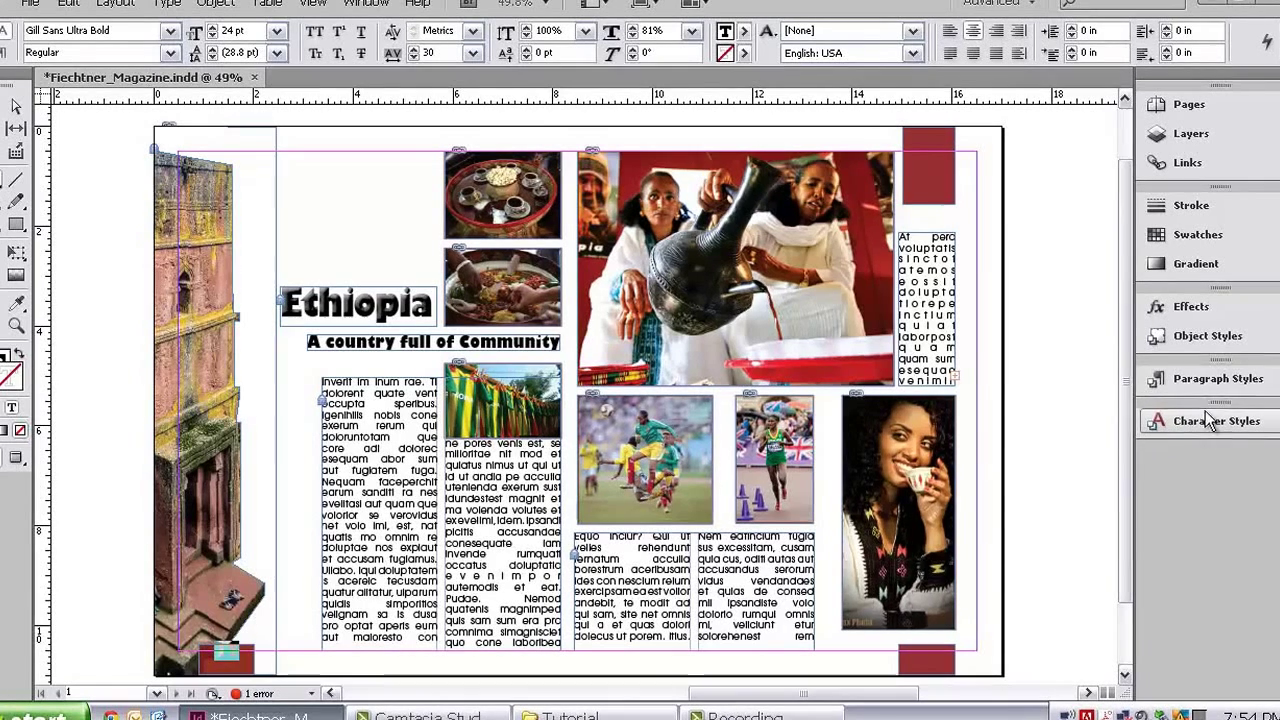
left_click(1206, 420)
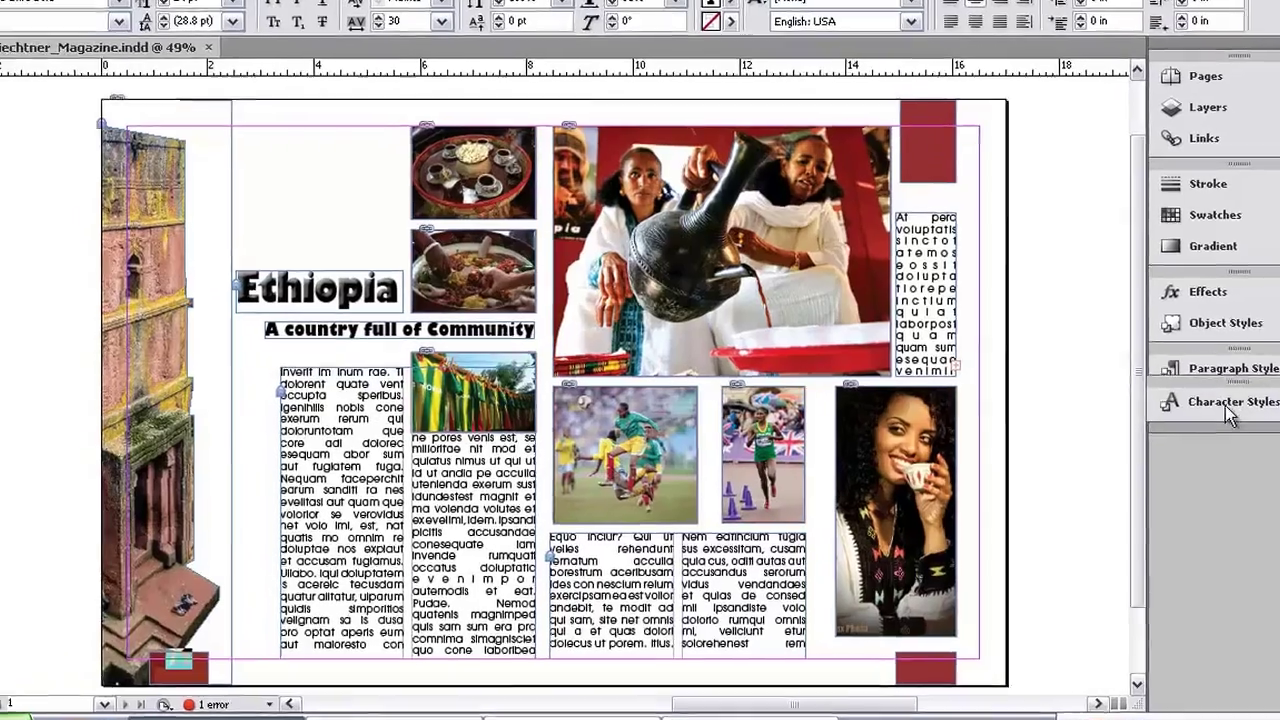
key("ctrl+t")
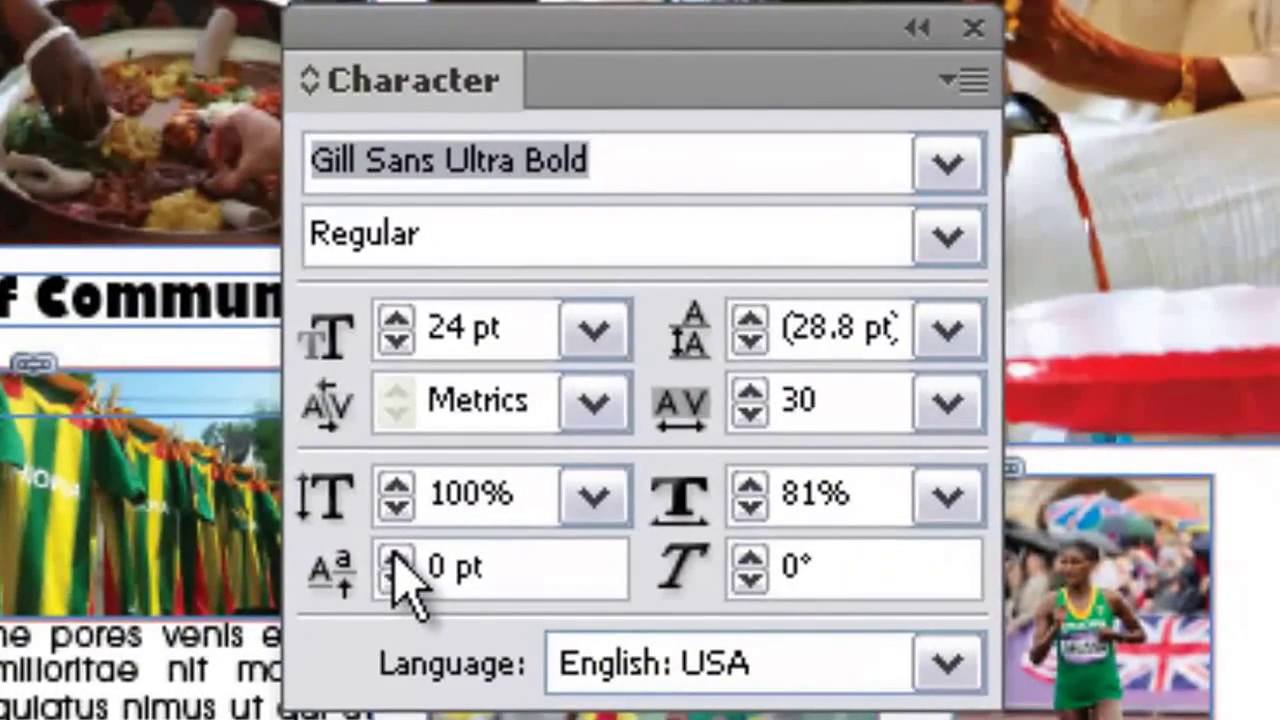
left_click(395, 558)
left_click(395, 558)
left_click(396, 559)
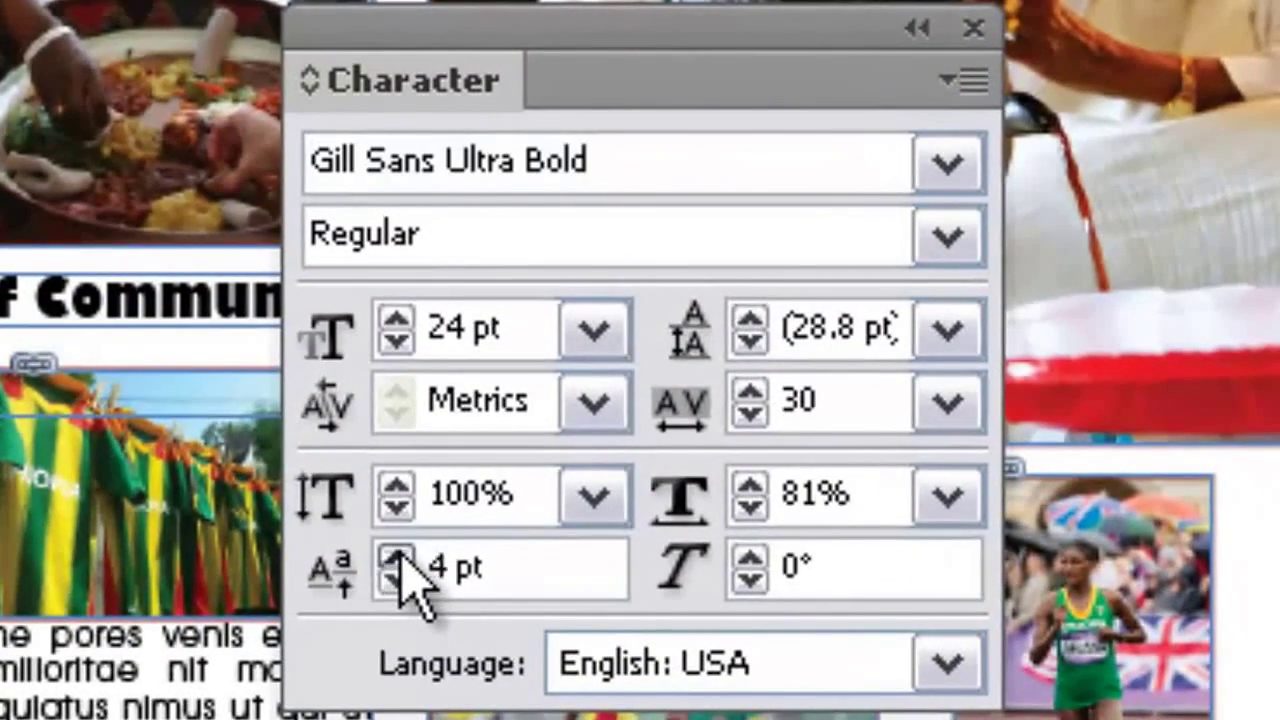
left_click(398, 556)
left_click(398, 556)
left_click(398, 556)
left_click(398, 556)
left_click(398, 579)
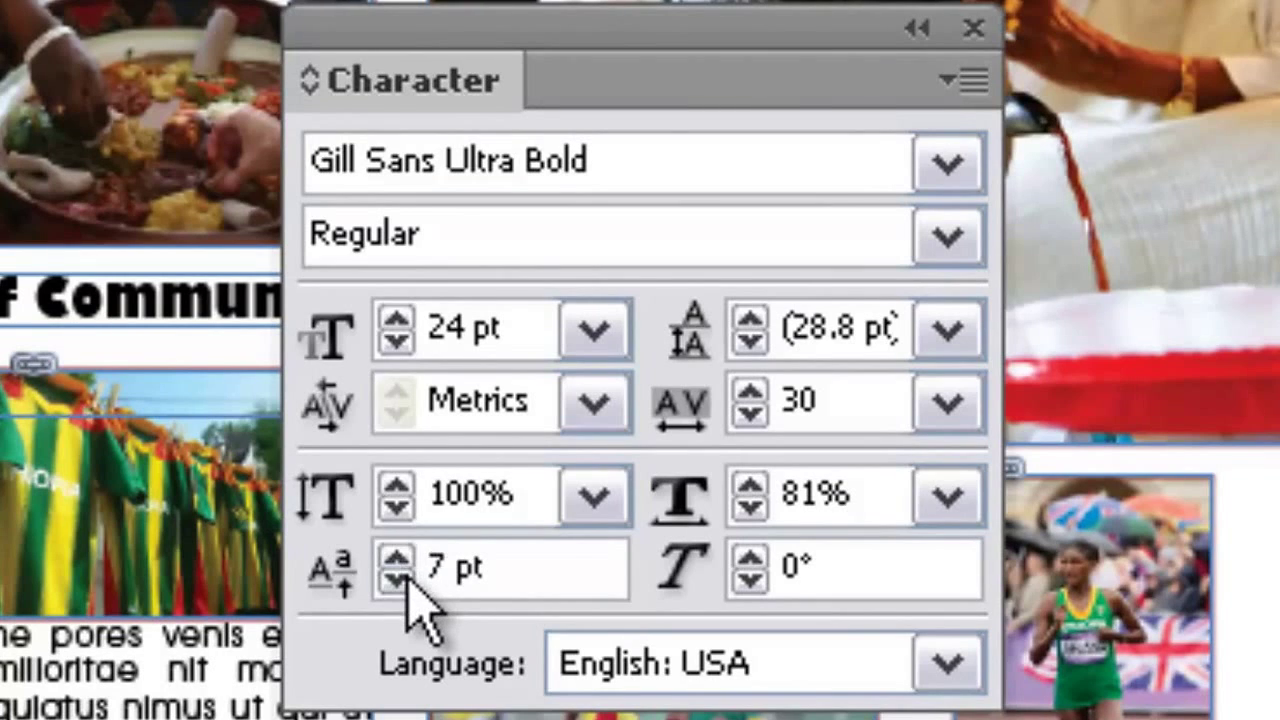
left_click(397, 579)
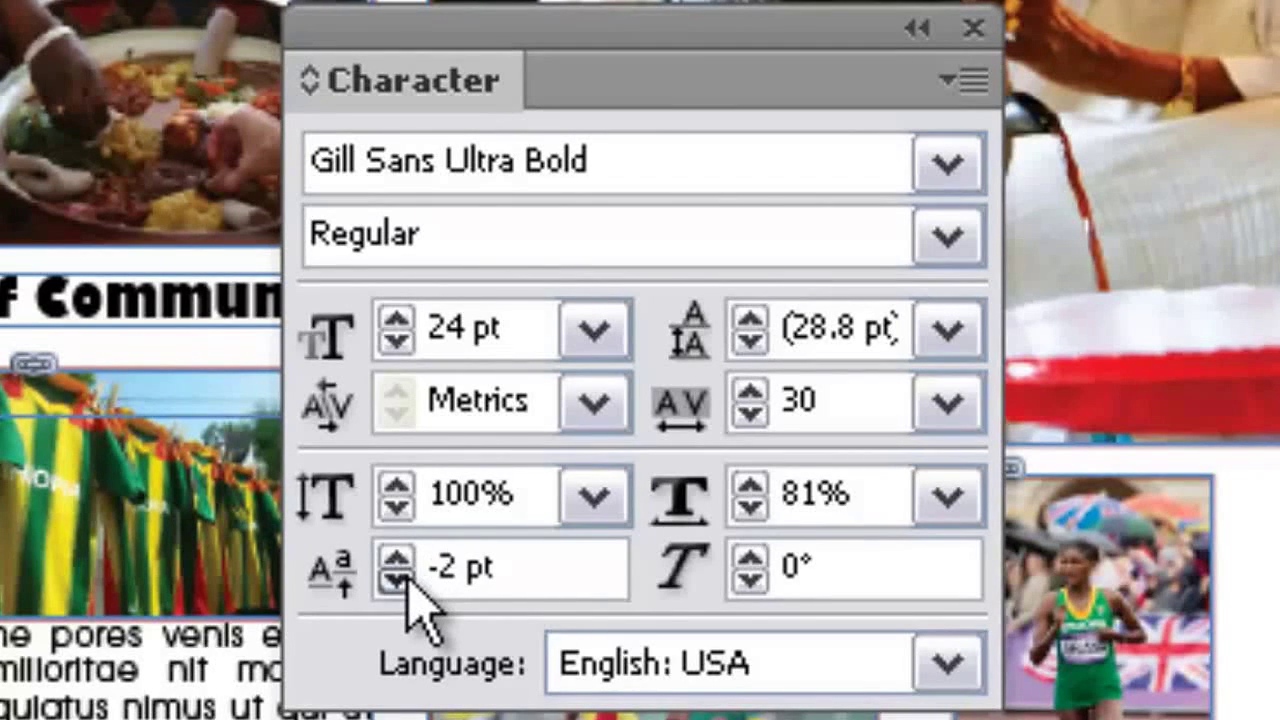
left_click(397, 580)
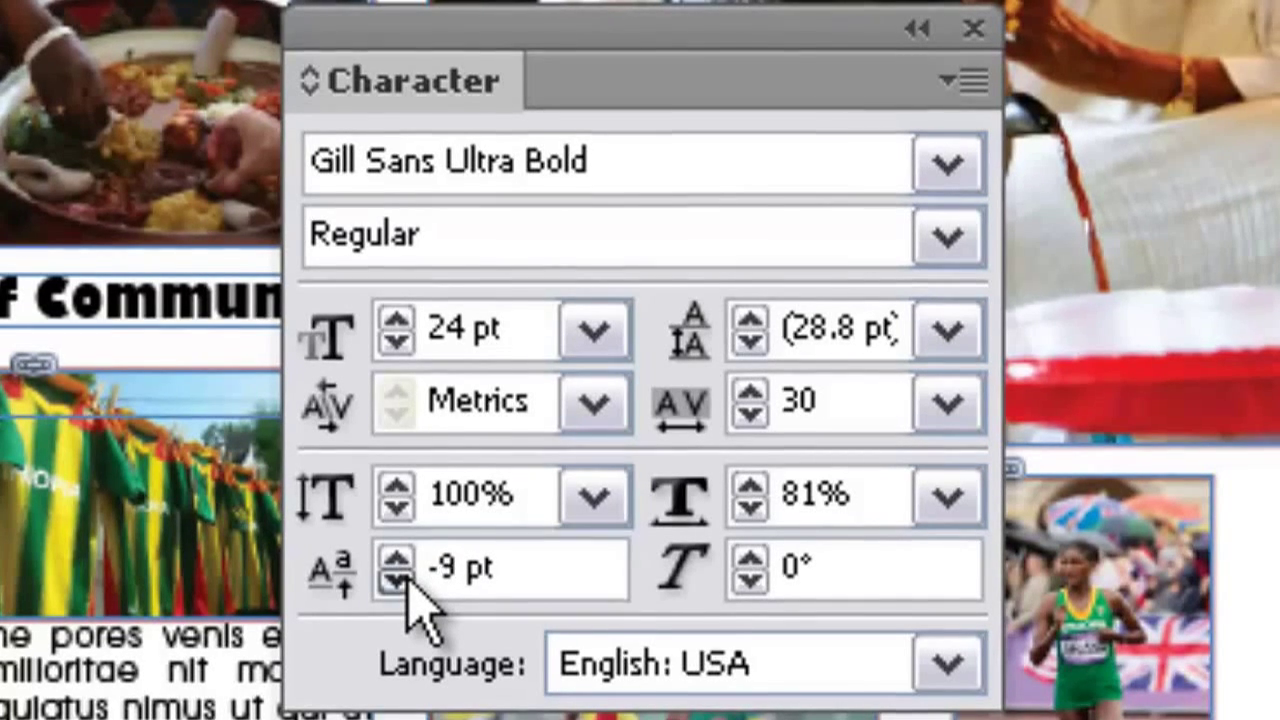
left_click(397, 580)
left_click(397, 580)
left_click(397, 580)
left_click(397, 580)
left_click(397, 580)
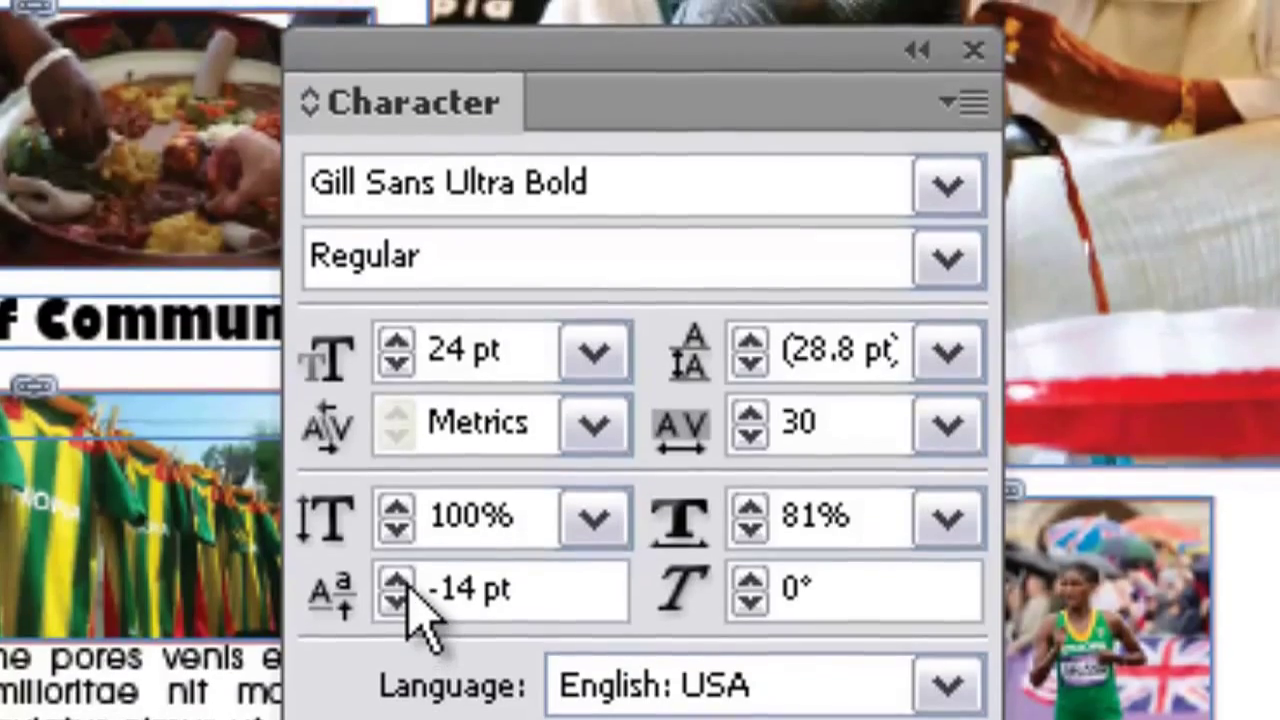
left_click(398, 574)
left_click(398, 574)
left_click(398, 574)
left_click(397, 597)
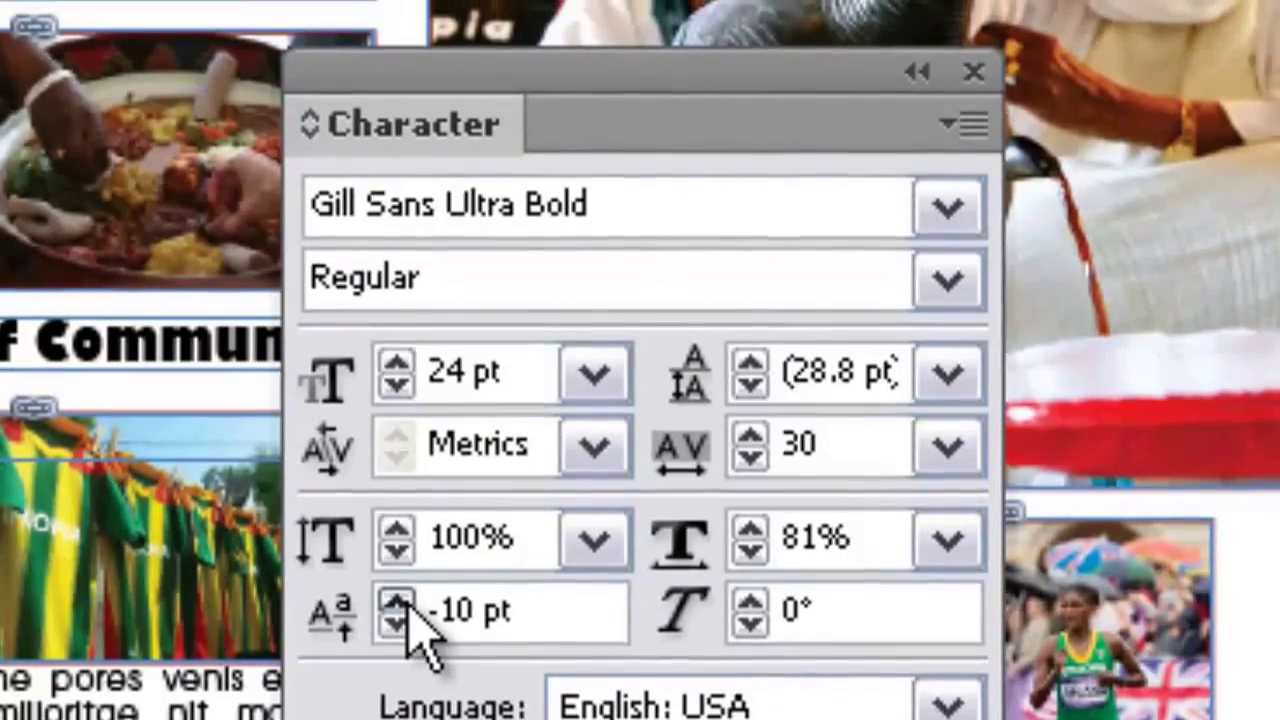
left_click(397, 597)
left_click(397, 597)
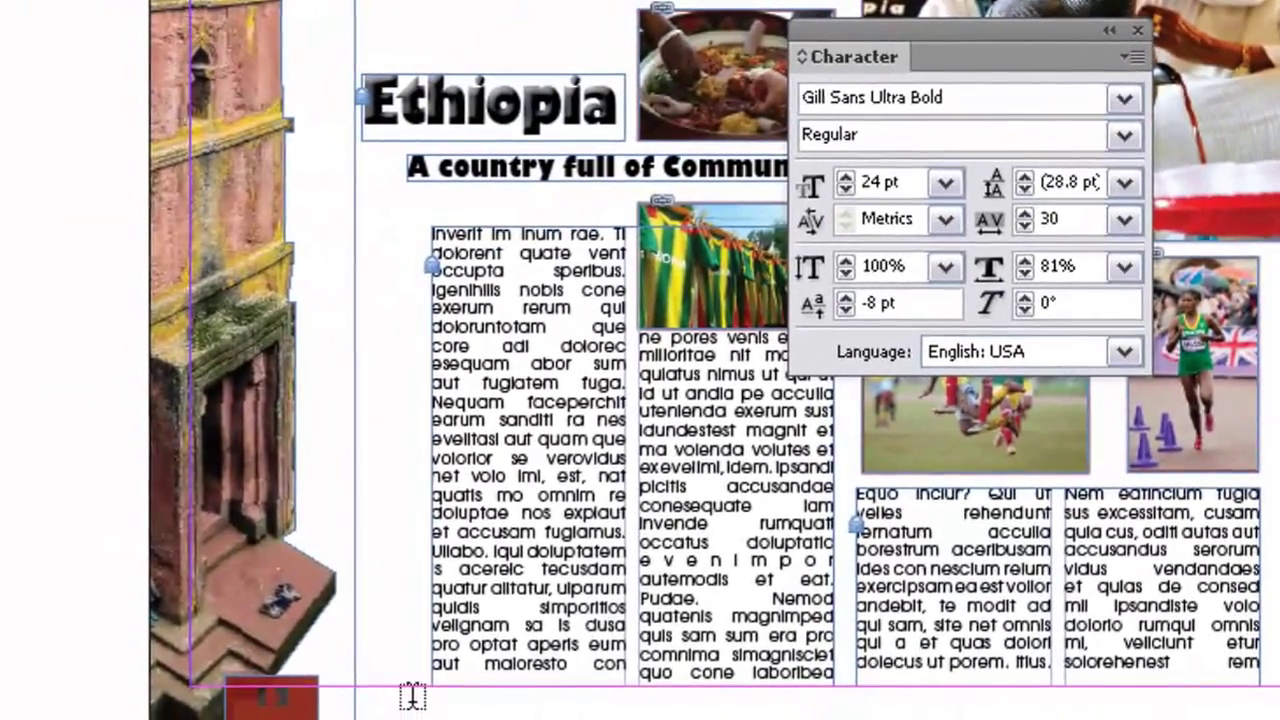
left_click(414, 693)
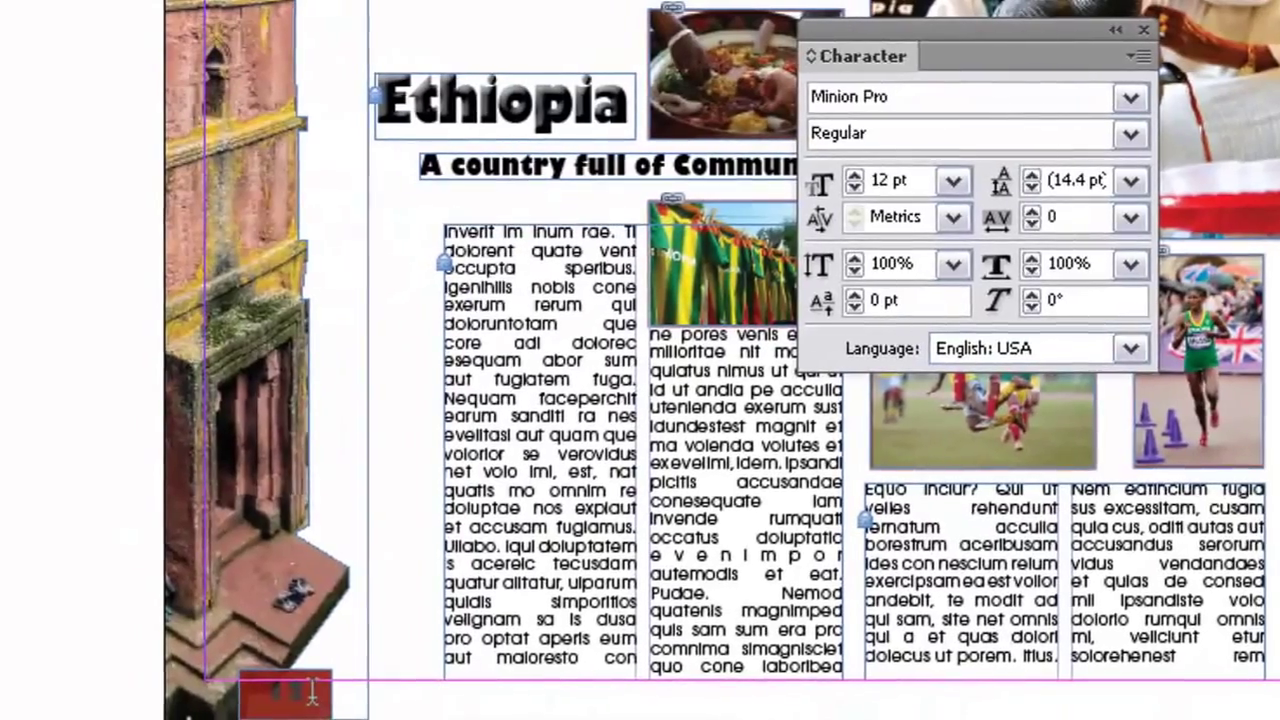
- Copy the formatted page number into the lower-right red rectangle as 13, and dock the floating Character palette with the others
left_click_drag(298, 684, 238, 690)
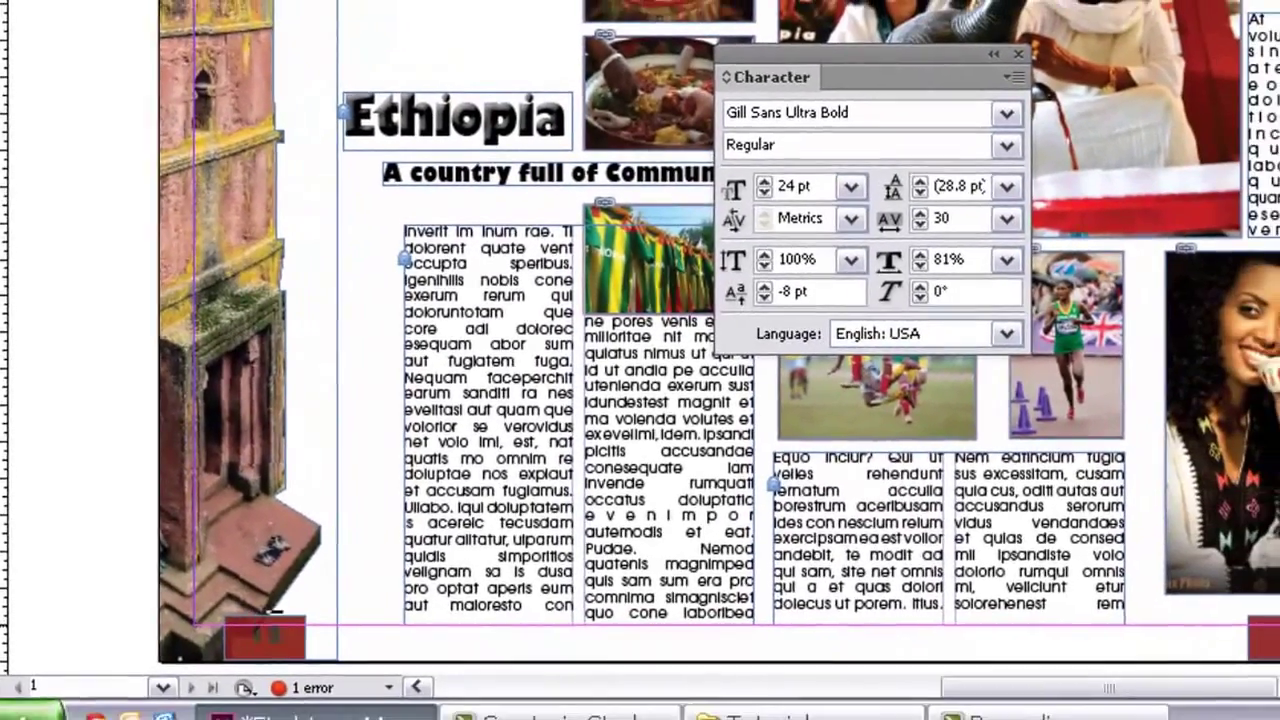
left_click(1238, 625)
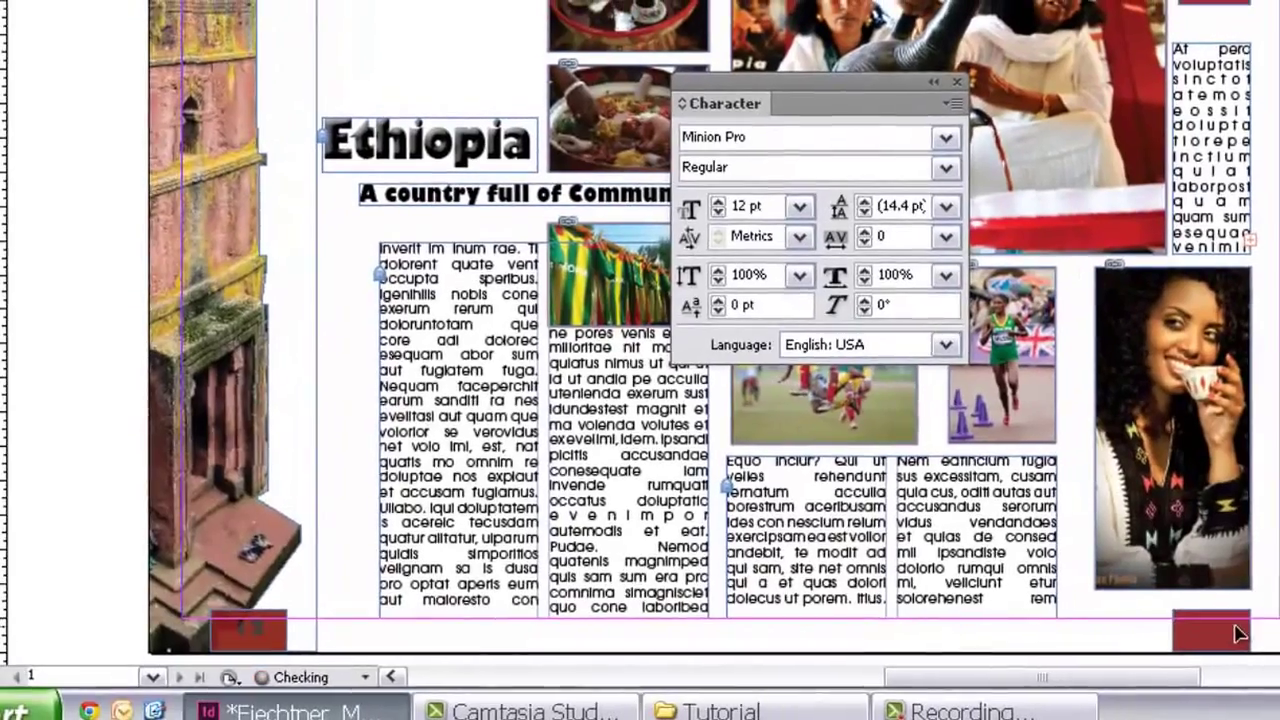
type("12")
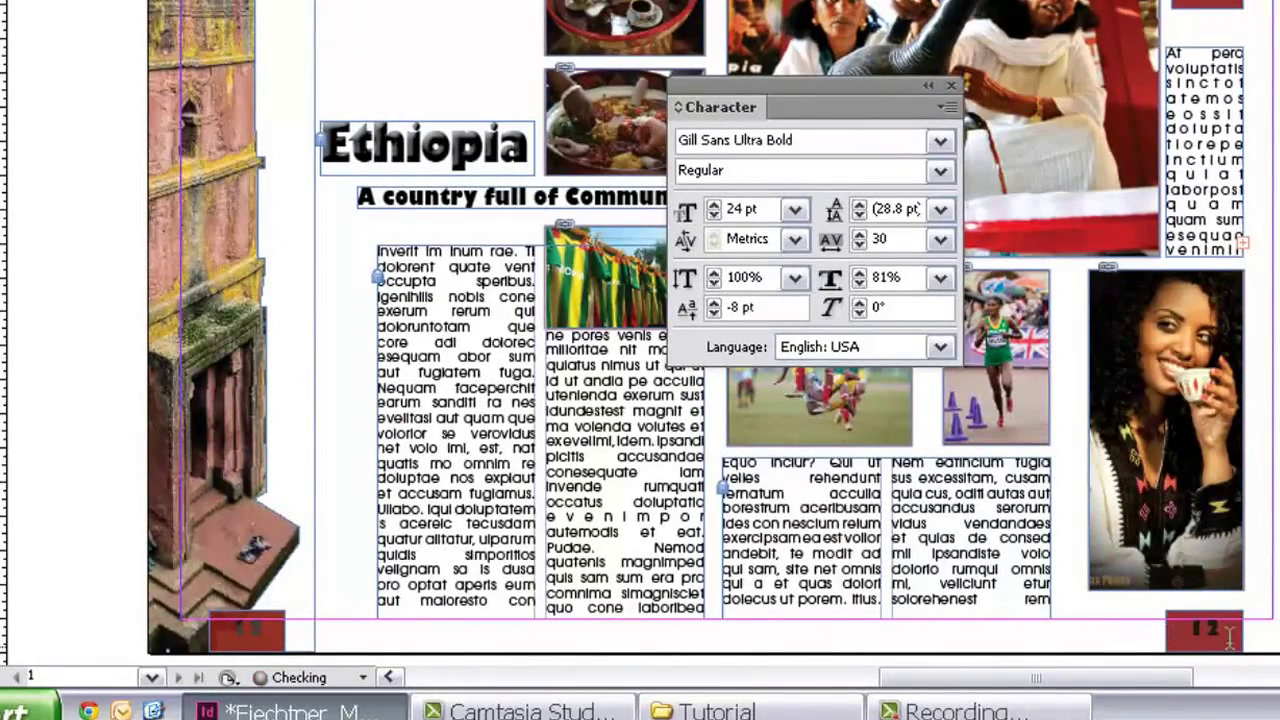
type("3")
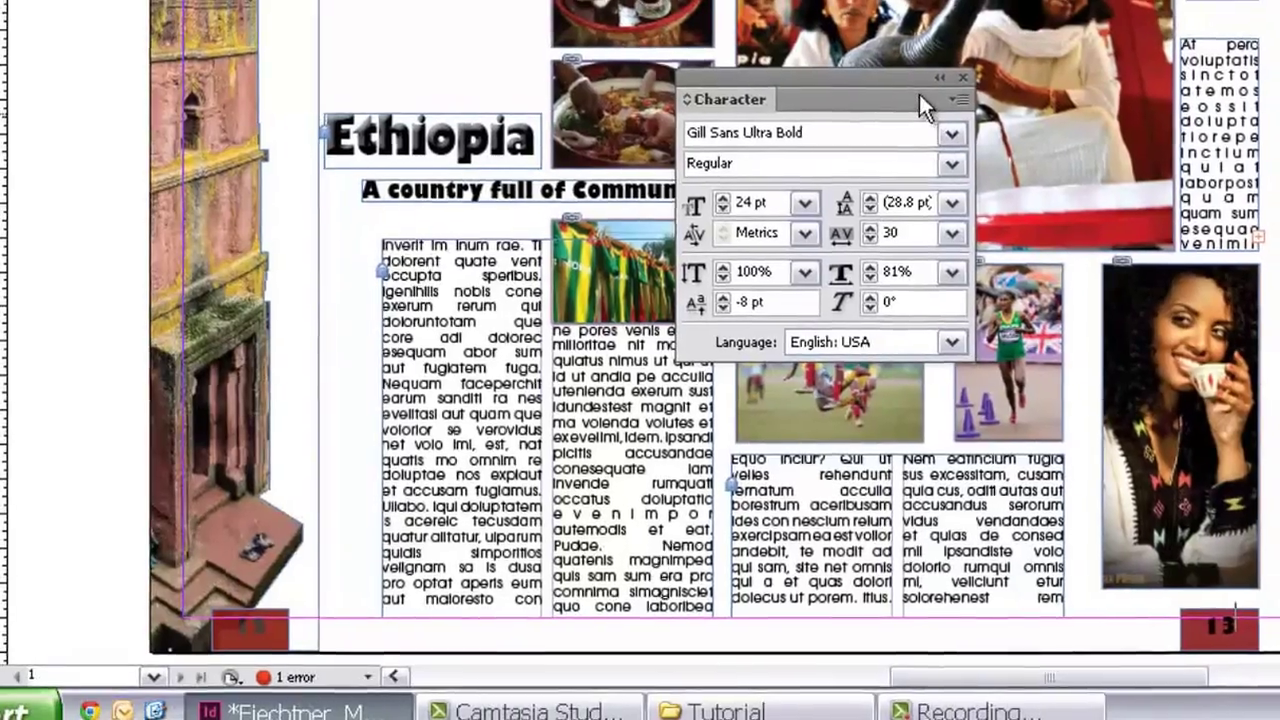
left_click_drag(919, 94, 1247, 457)
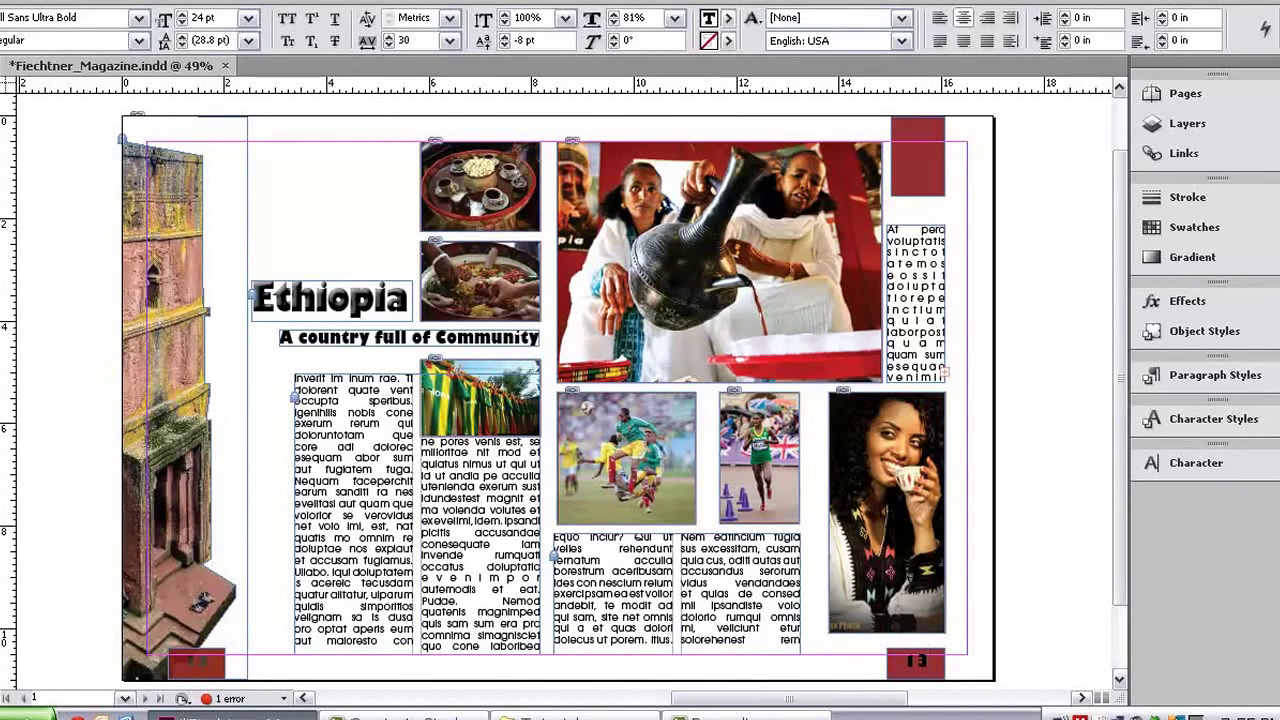
- Enter the letter e in the upper-right red rectangle and give it the "Ethiopia" title's text formatting with the Eyedropper
left_click(904, 131)
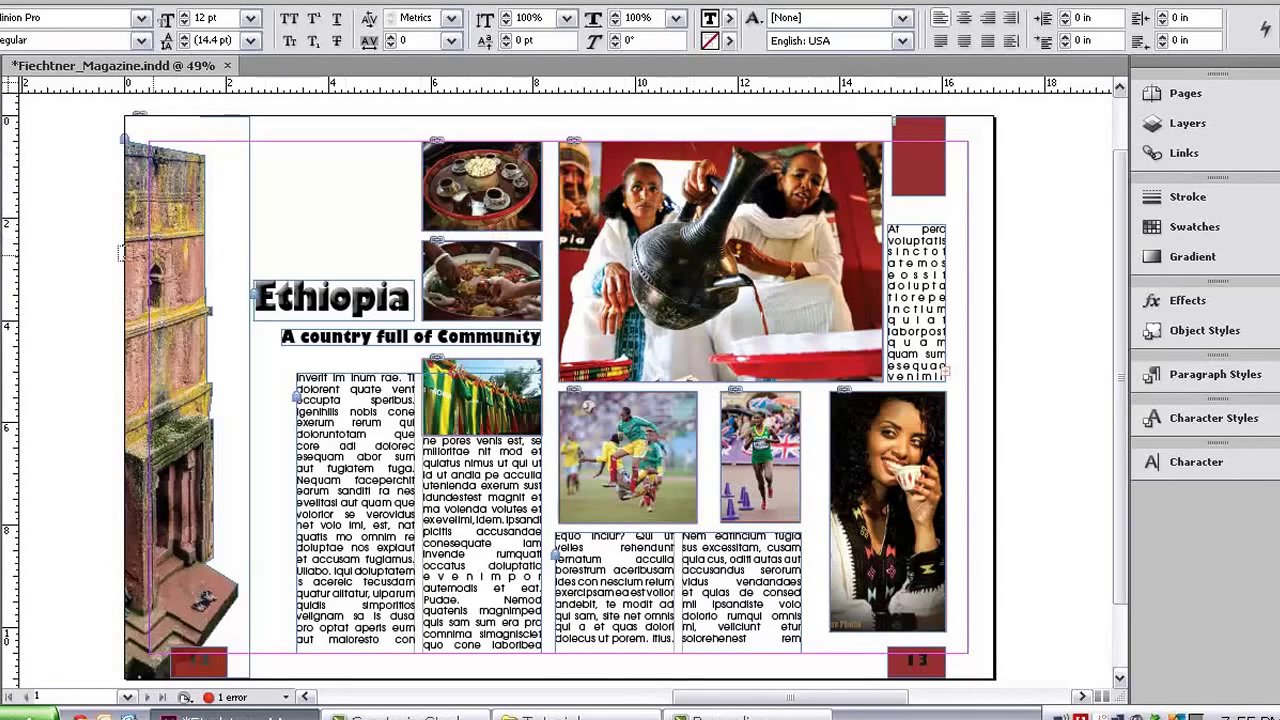
left_click(265, 288)
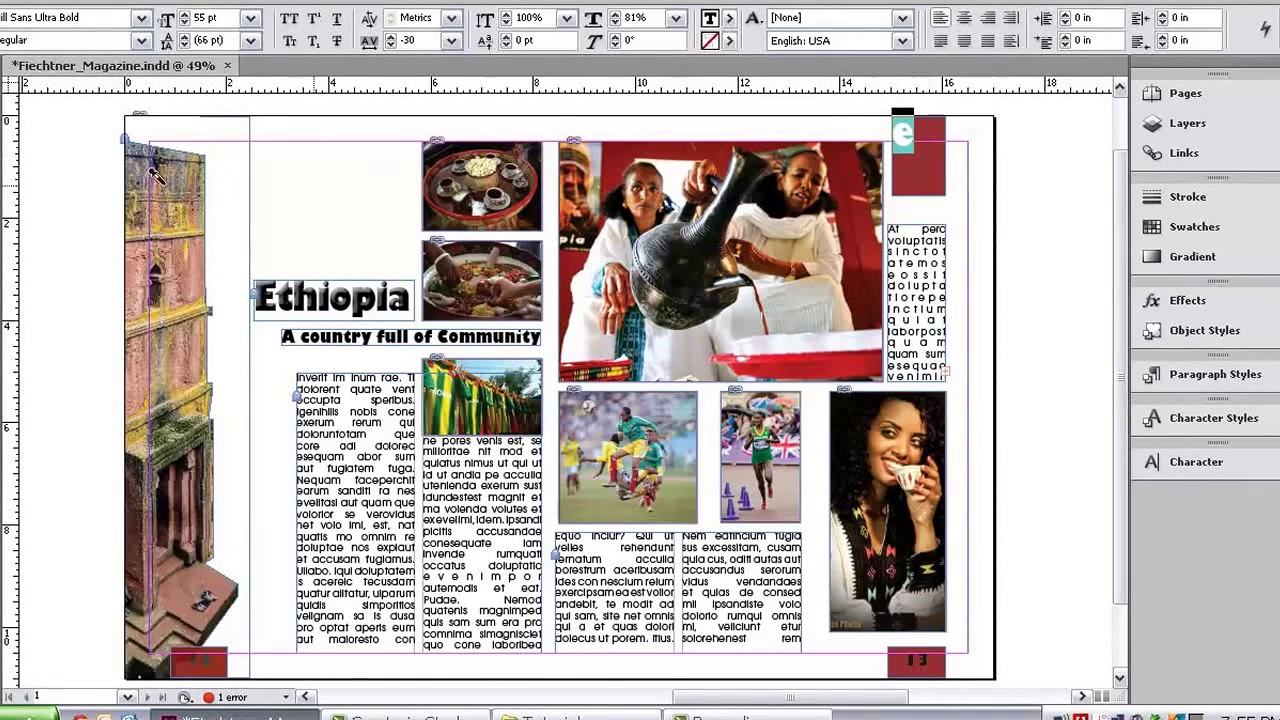
left_click(912, 145)
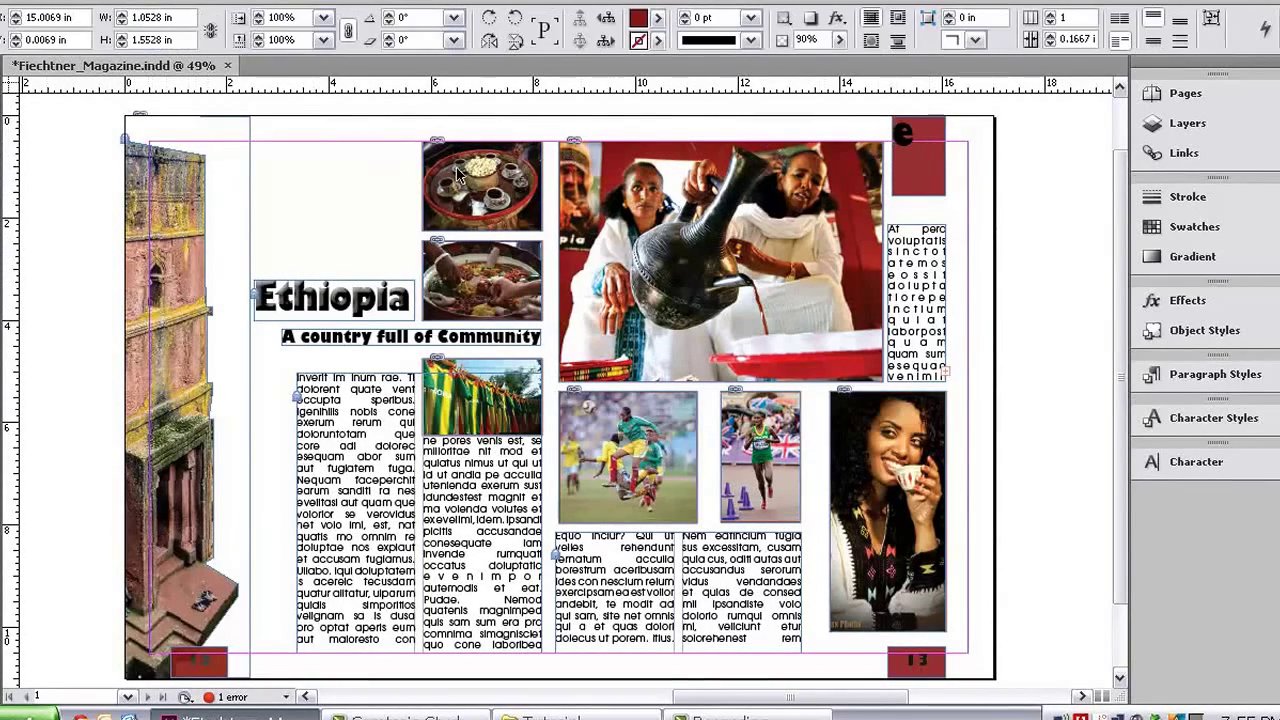
- Center-align the letter e in the upper-right red rectangle and show its character formatting options
double_click(912, 145)
left_click_drag(910, 140, 900, 133)
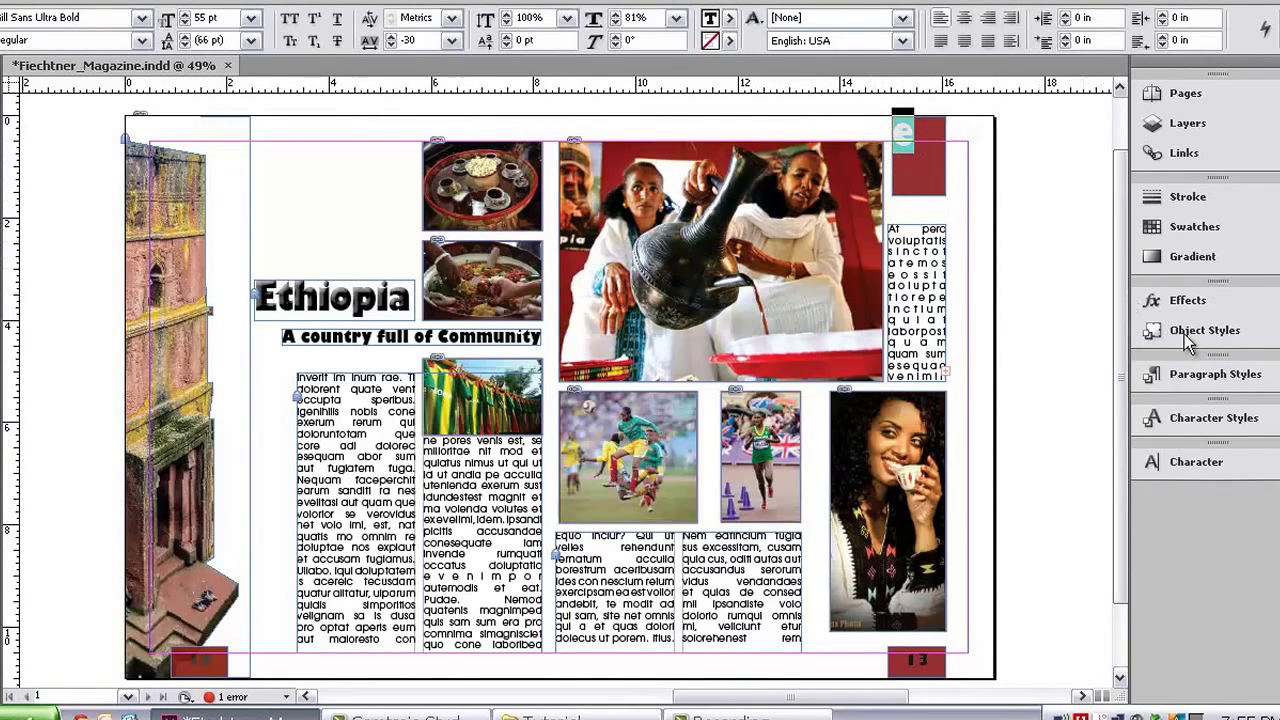
left_click(1200, 460)
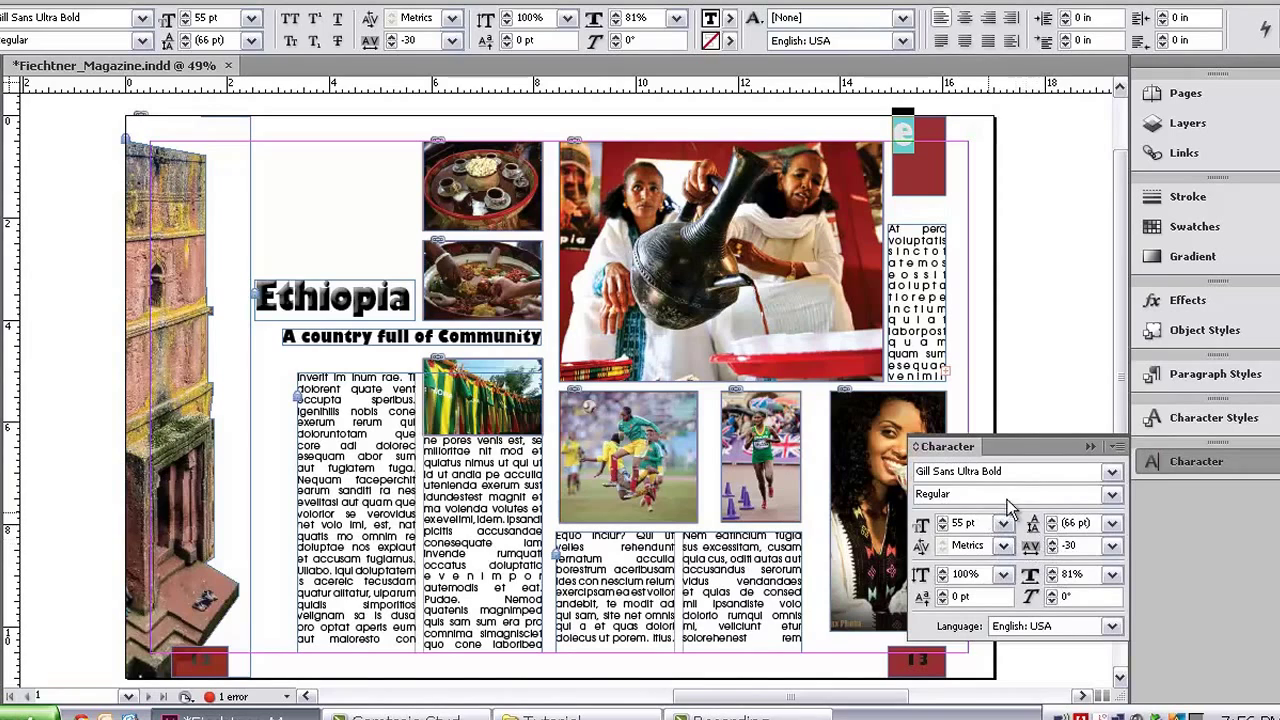
left_click(963, 19)
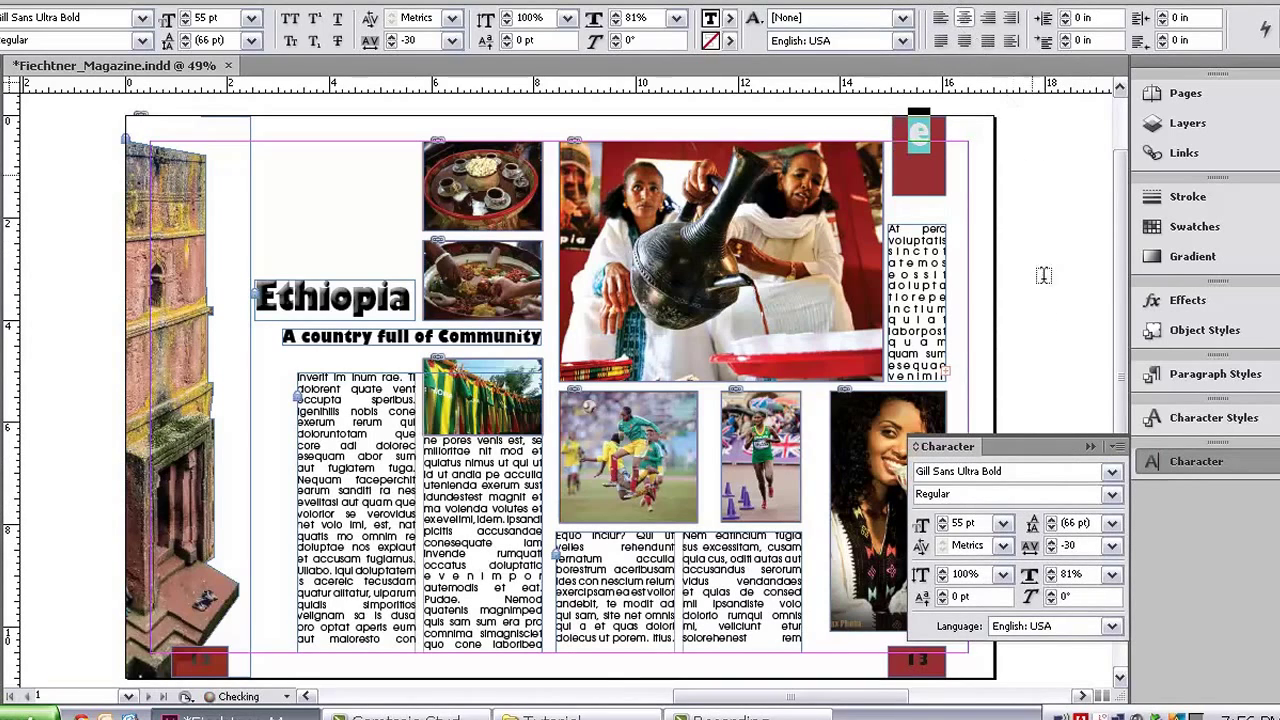
- Set the baseline shift of the letter e in the upper-right red rectangle to -4 pt
left_click(943, 592)
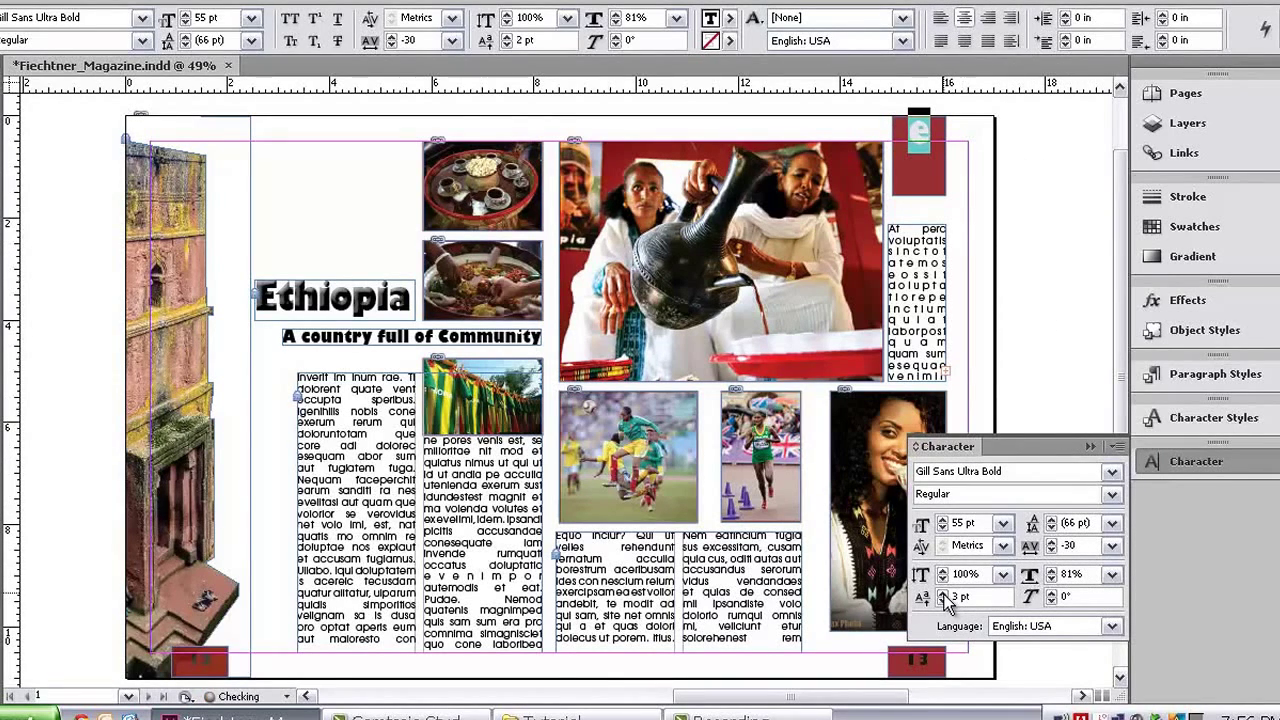
left_click(943, 592)
left_click(942, 600)
left_click(942, 600)
left_click(942, 600)
left_click(942, 600)
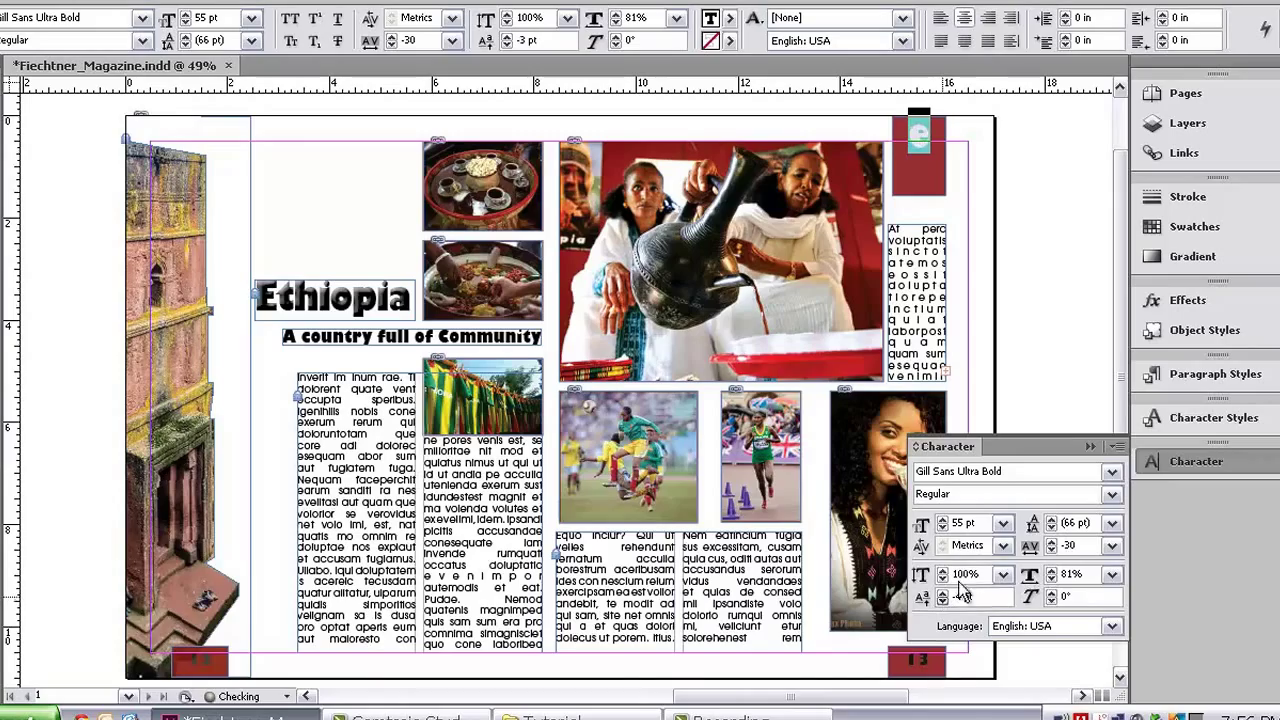
left_click(942, 600)
- Enlarge the letter e in the upper-right red rectangle to a font size of 120 pt
left_click(1004, 523)
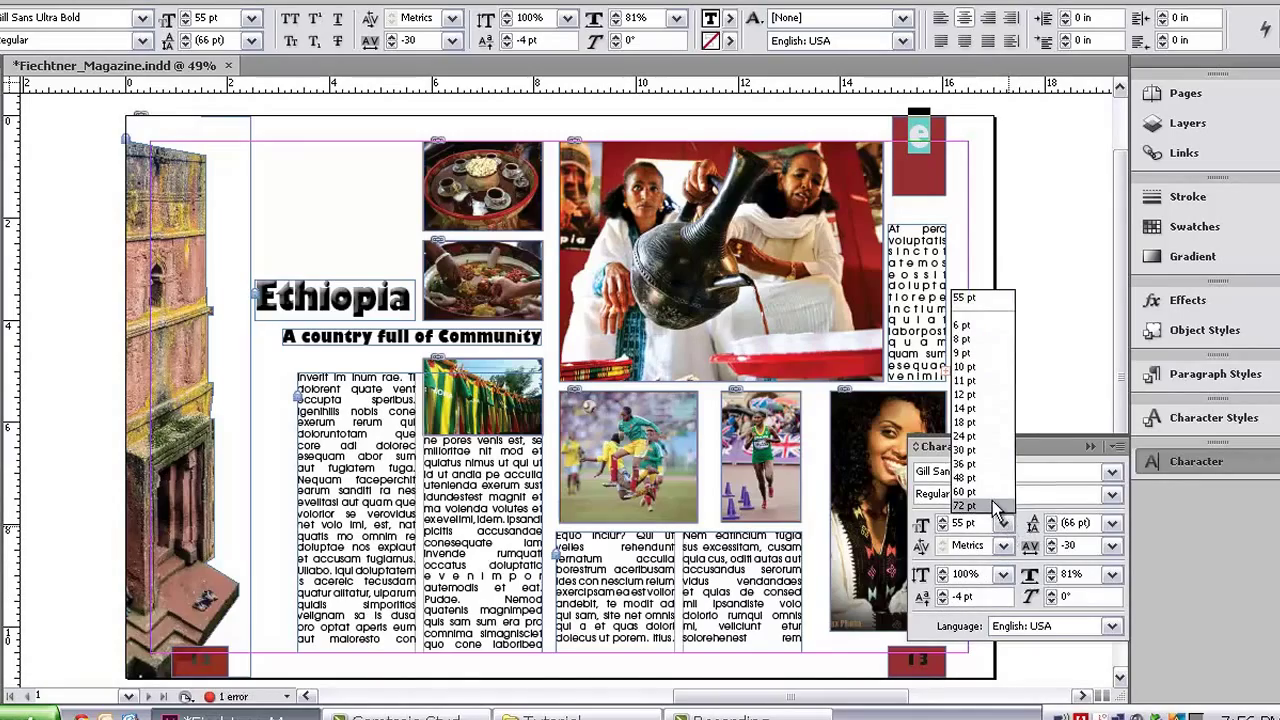
left_click(990, 504)
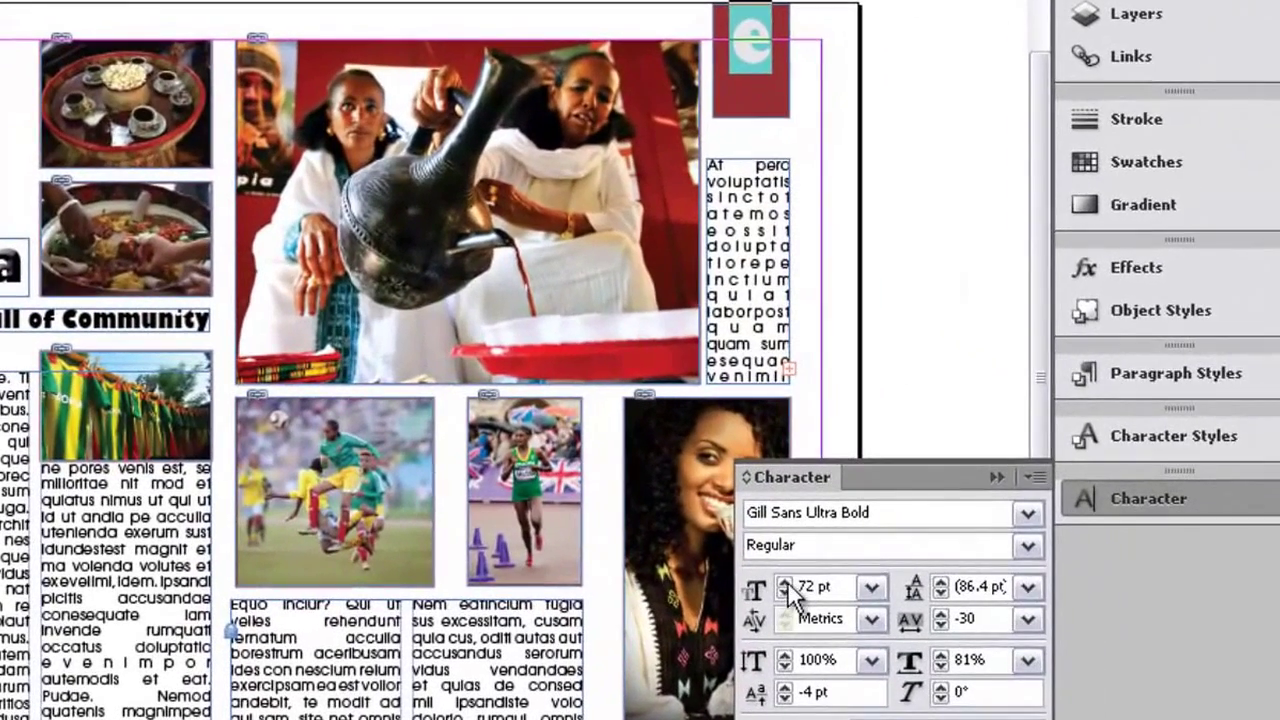
left_click(917, 527)
key("BackSpace")
key("BackSpace")
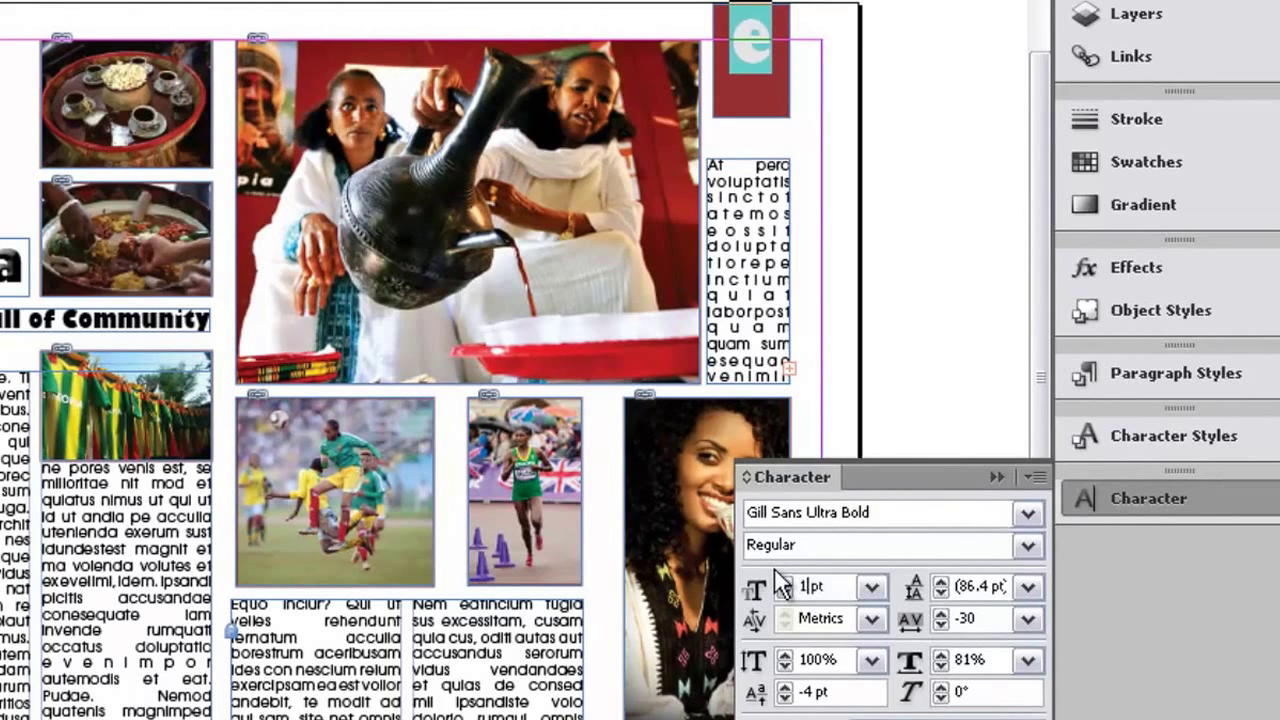
type("100")
left_click(845, 659)
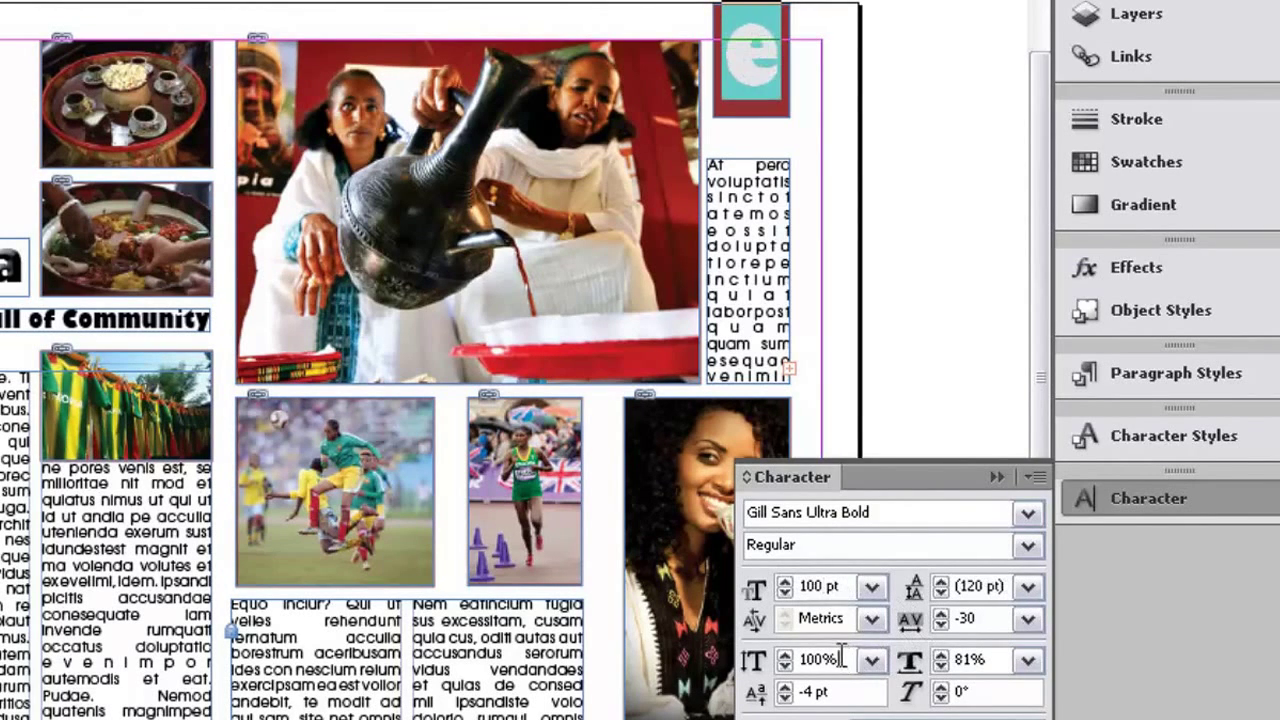
double_click(819, 586)
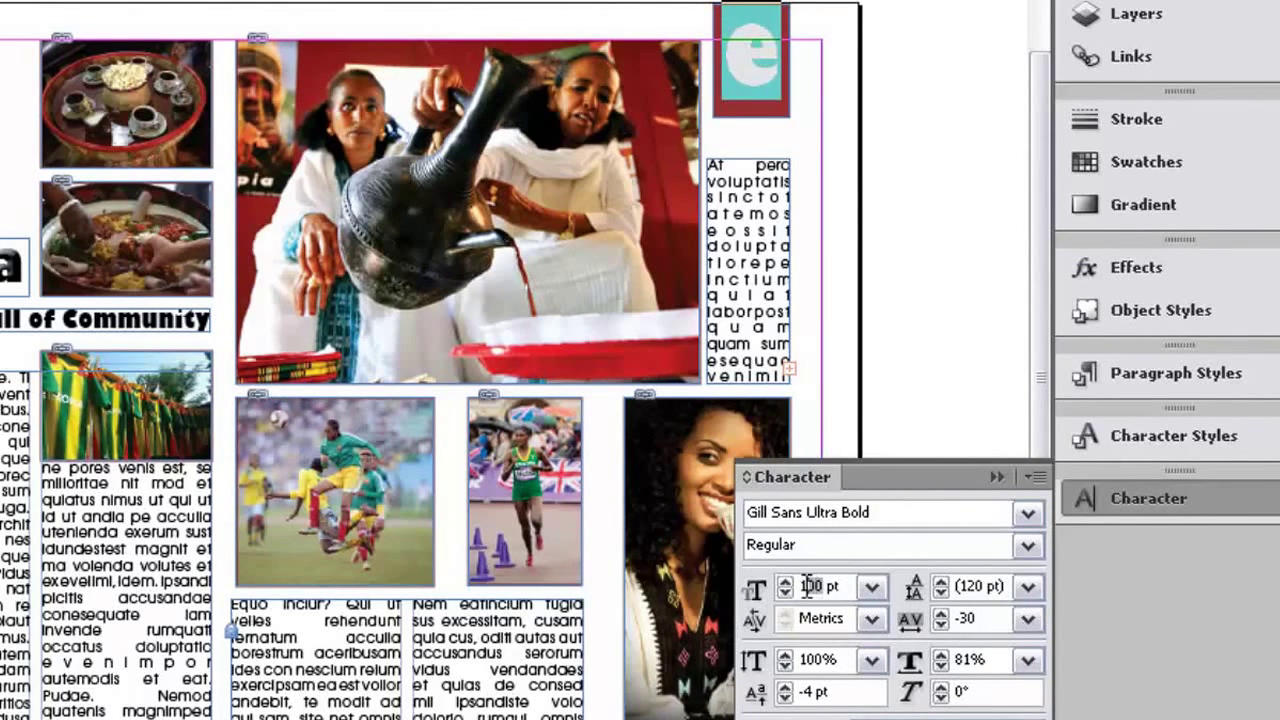
type("120")
left_click(826, 618)
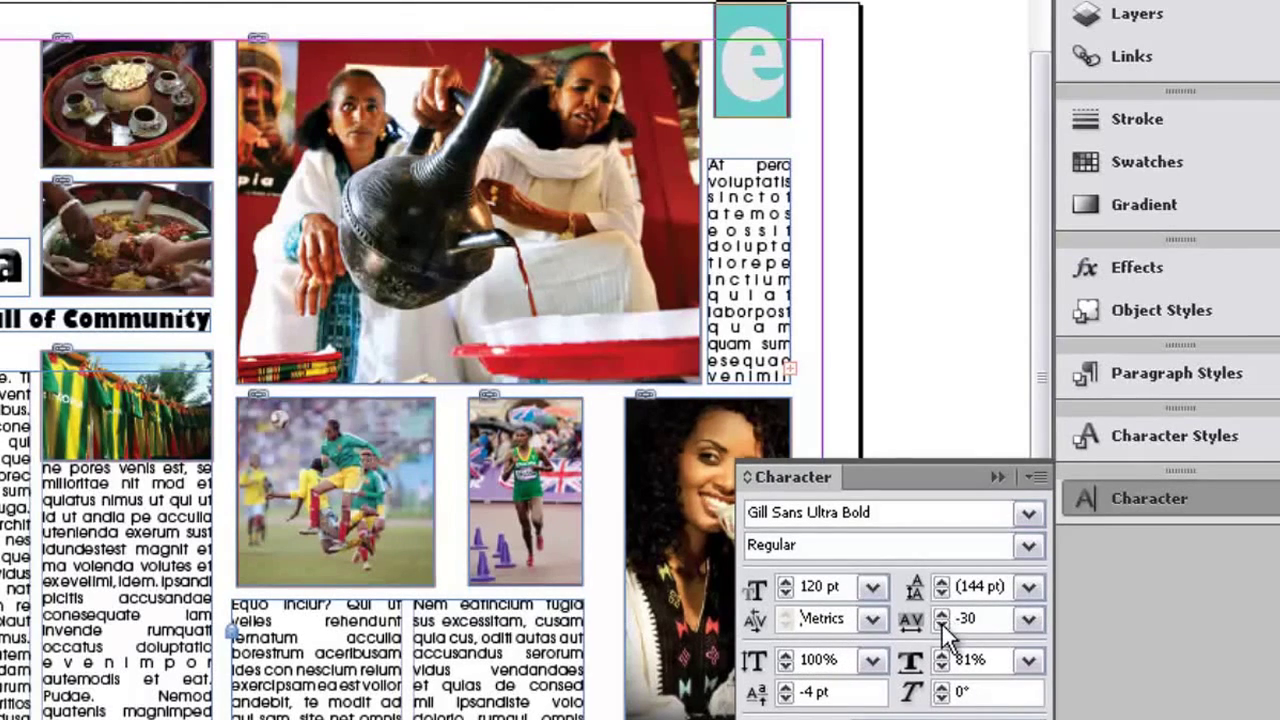
- Lower the enlarged letter e within its red rectangle by setting its baseline shift to -19 pt
left_click(786, 687)
left_click(786, 687)
left_click(786, 687)
left_click(786, 687)
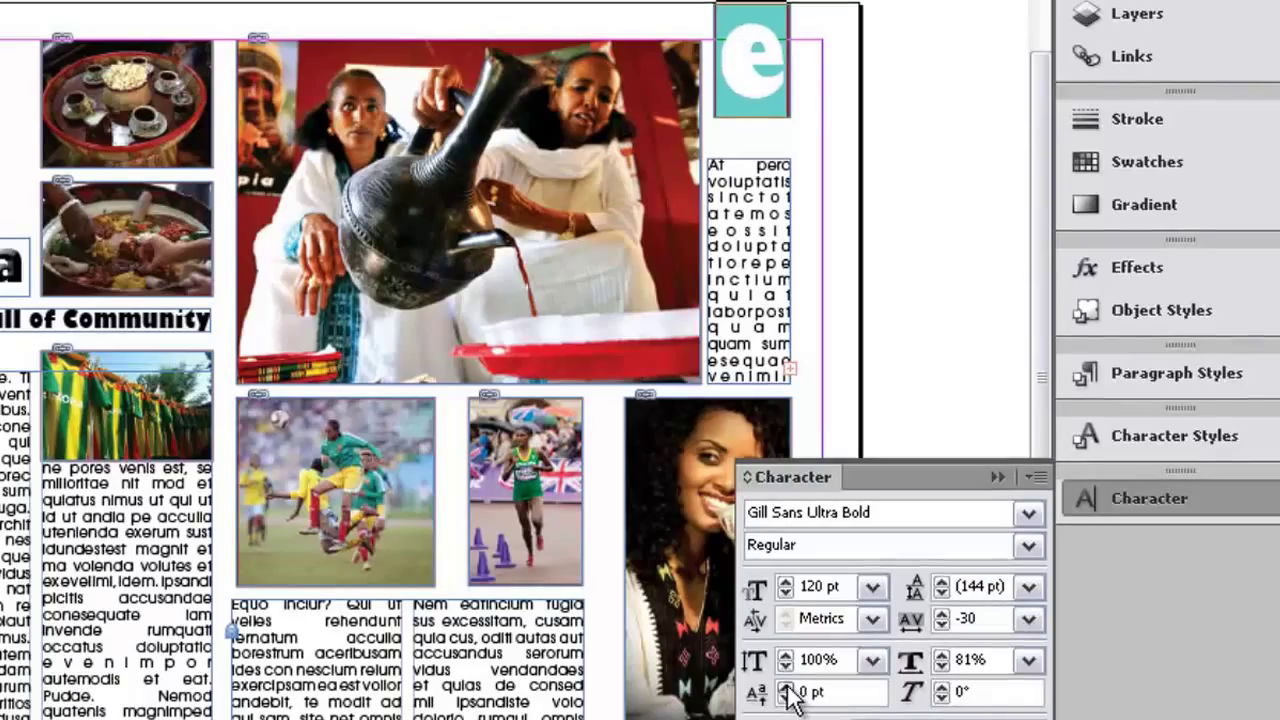
left_click(786, 687)
left_click(784, 698)
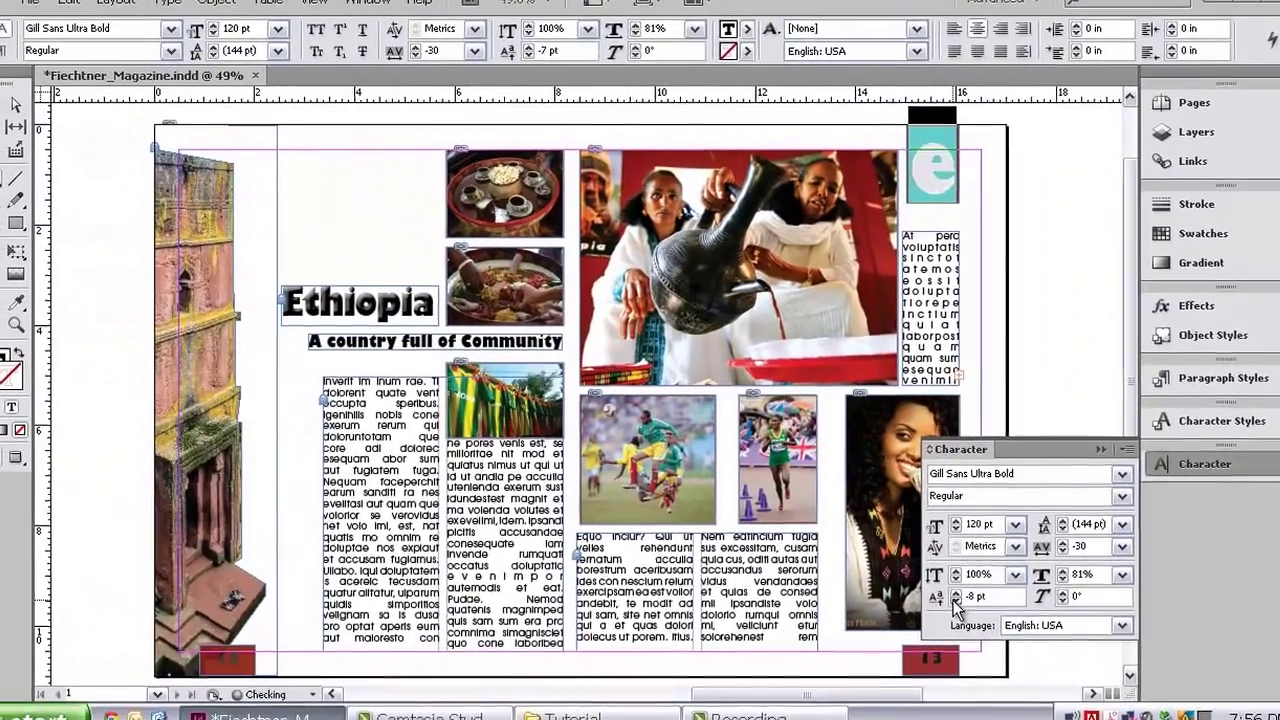
left_click(953, 600)
left_click(953, 600)
left_click(953, 600)
left_click(953, 600)
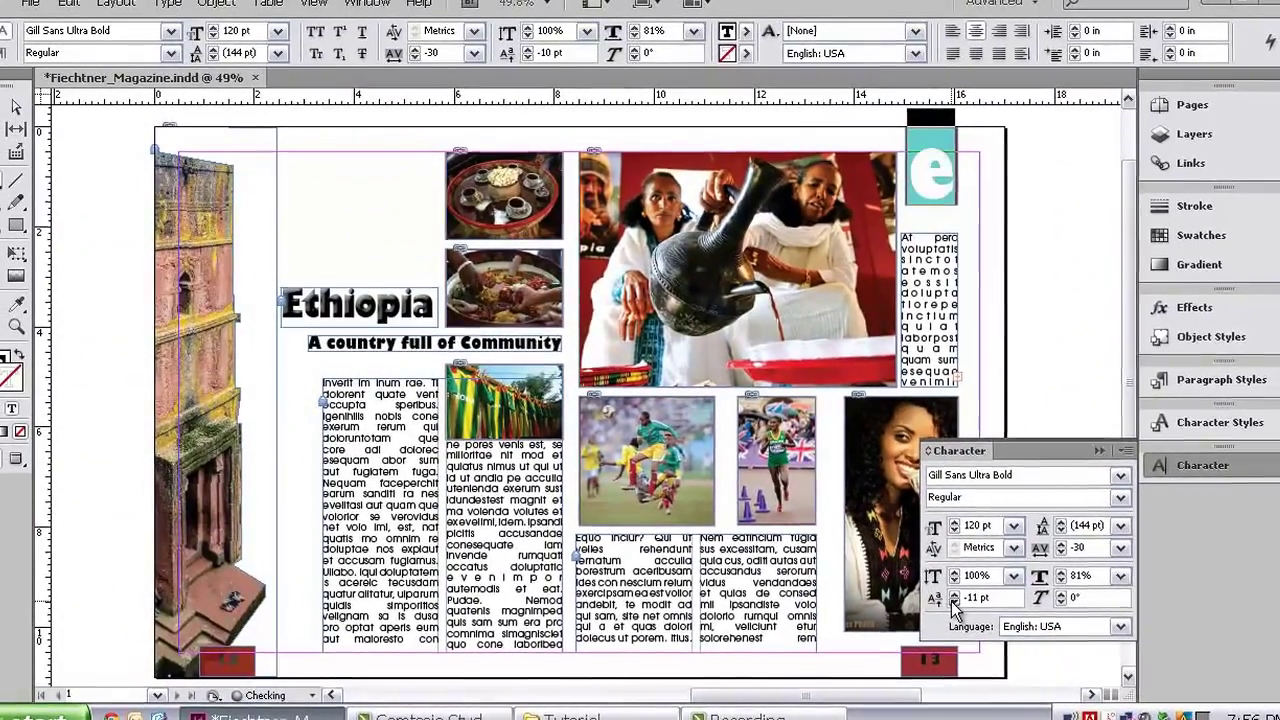
left_click(953, 600)
left_click(953, 600)
left_click(953, 600)
left_click(951, 600)
left_click(951, 600)
left_click(951, 600)
left_click(951, 600)
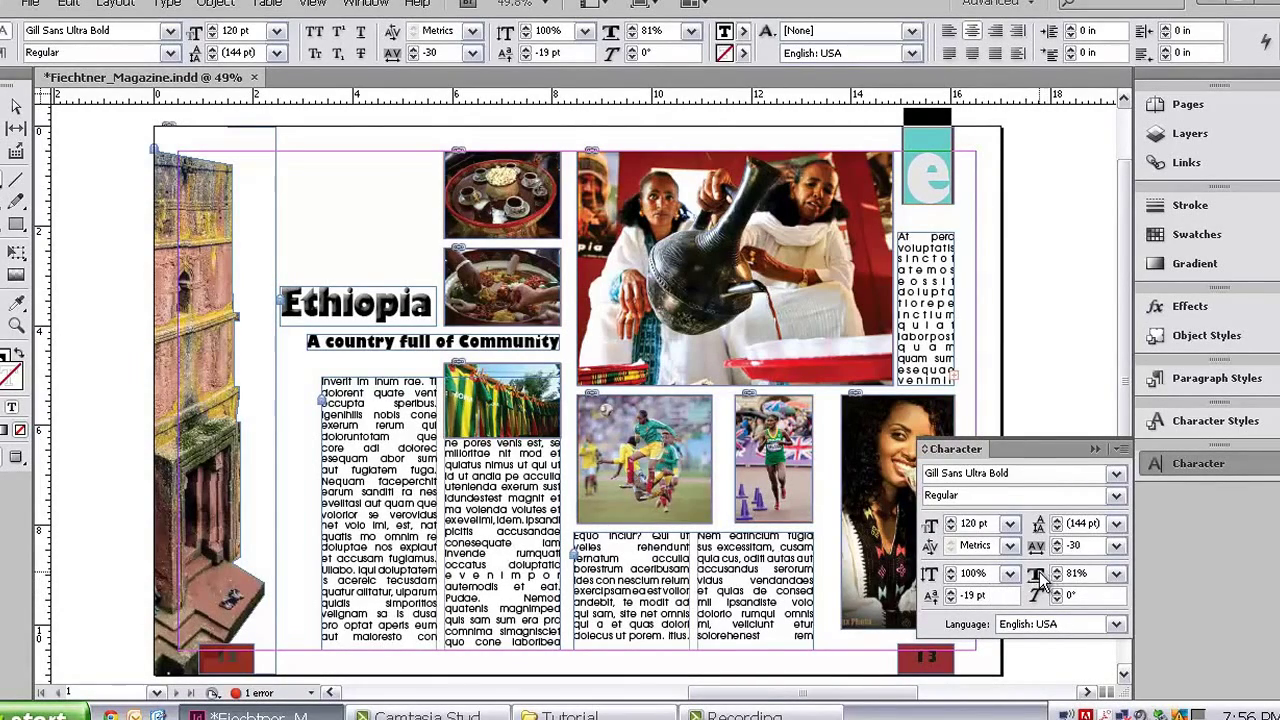
- Right-align the text in the upper-right red rectangle, delete the letter e and enter it again
left_click(996, 33)
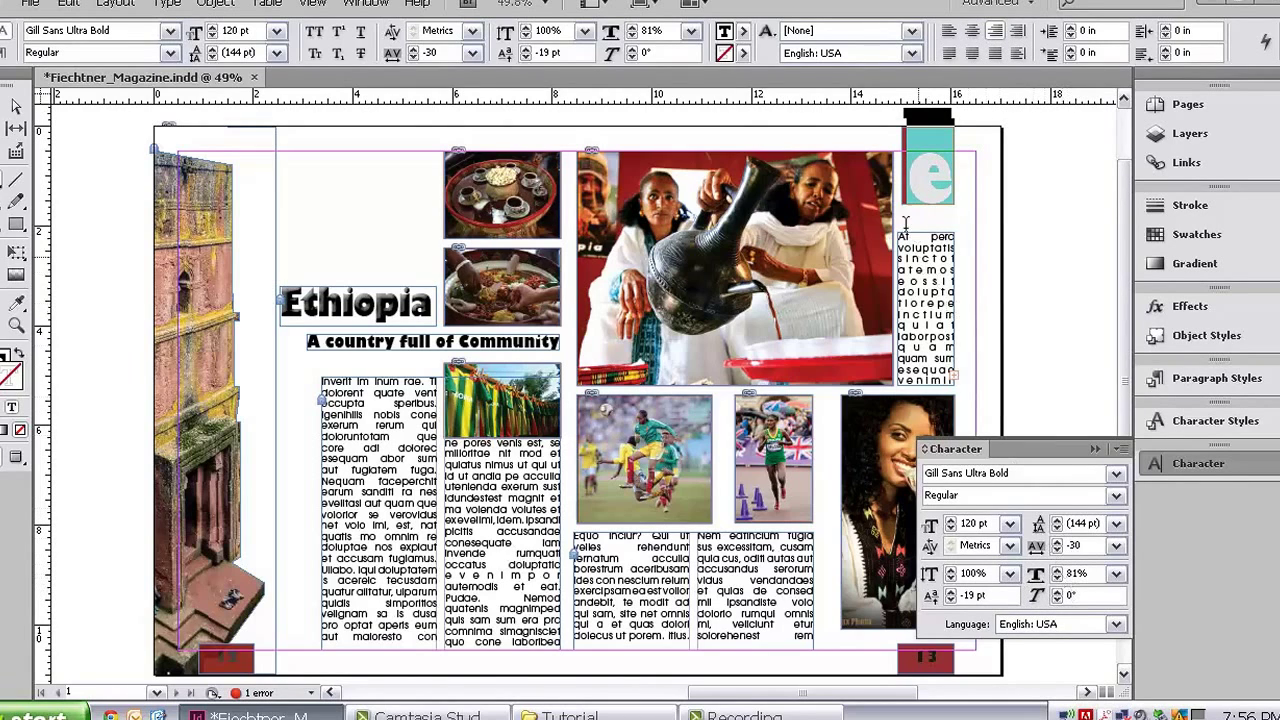
key("BackSpace")
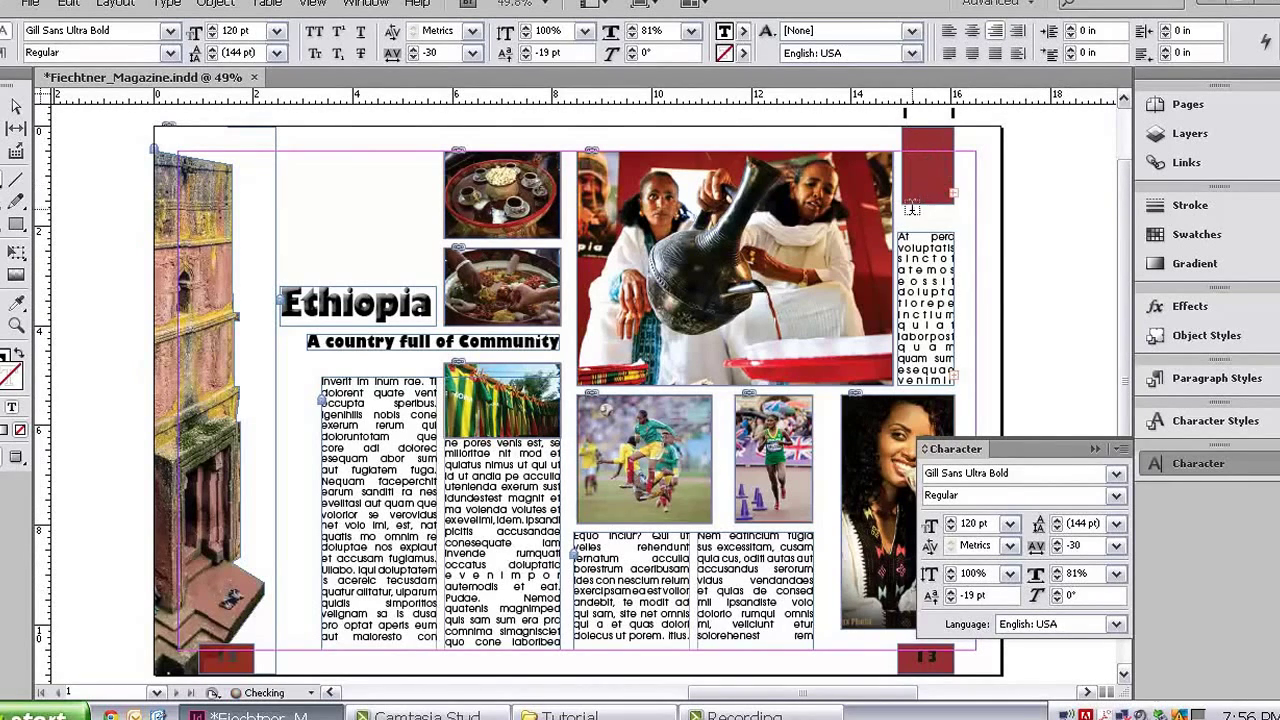
type("e")
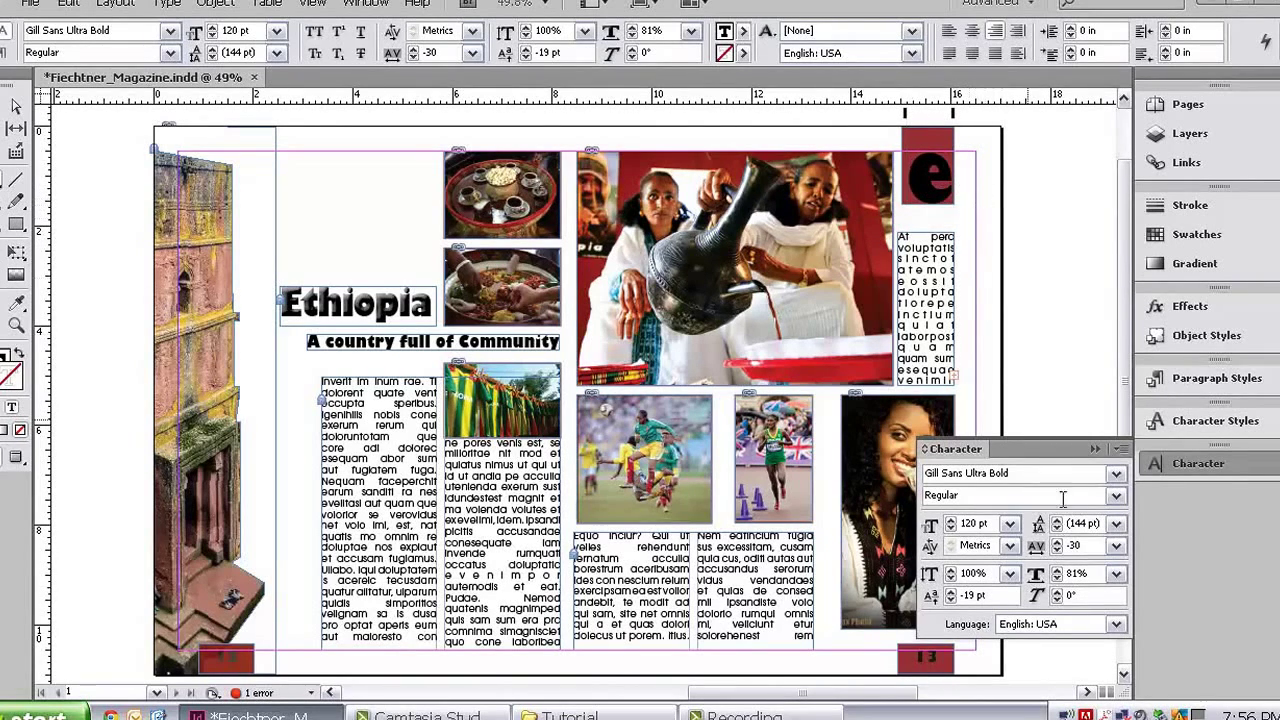
- Widen the letter e to fill its red rectangle by setting its horizontal scale to 89%
left_click(1116, 573)
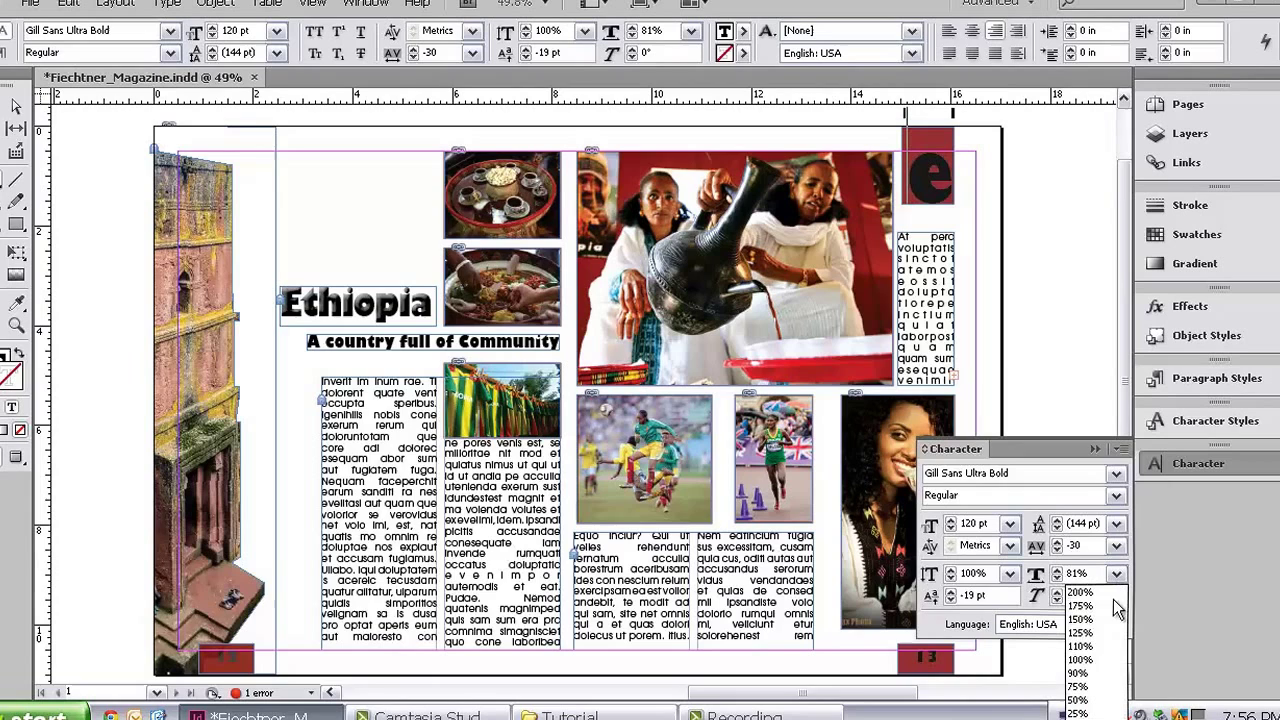
left_click(1083, 659)
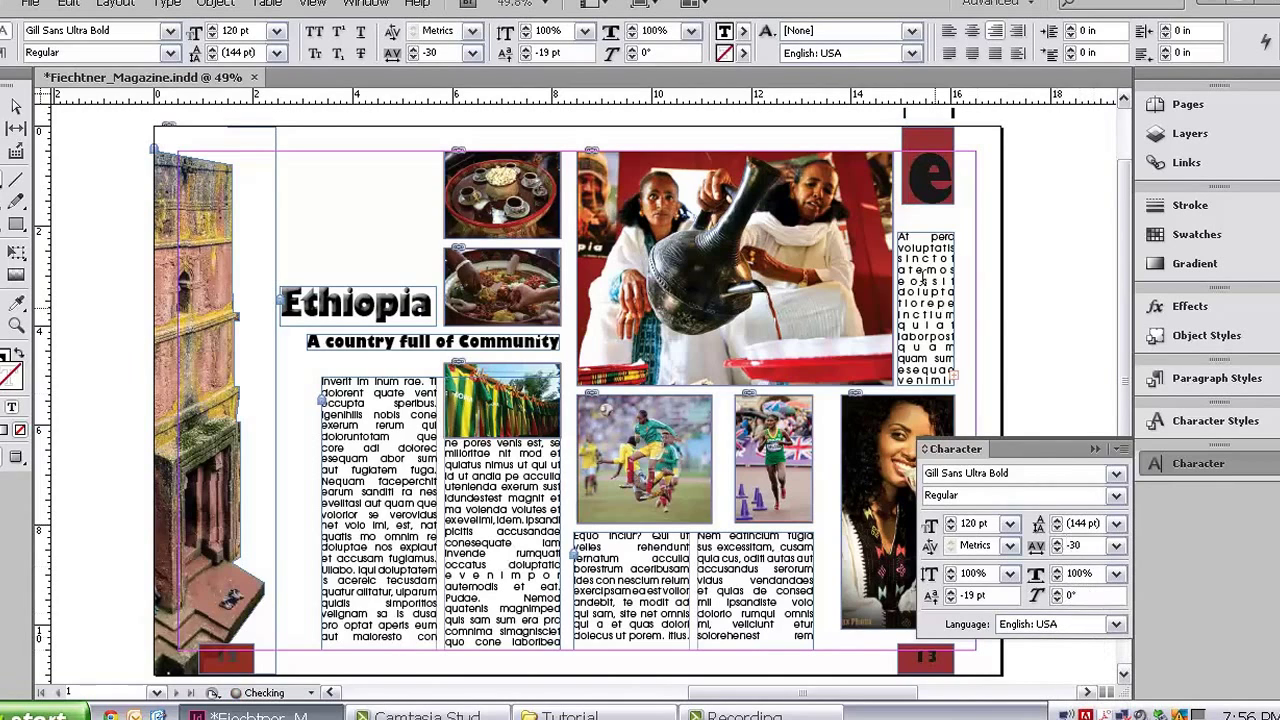
double_click(916, 170)
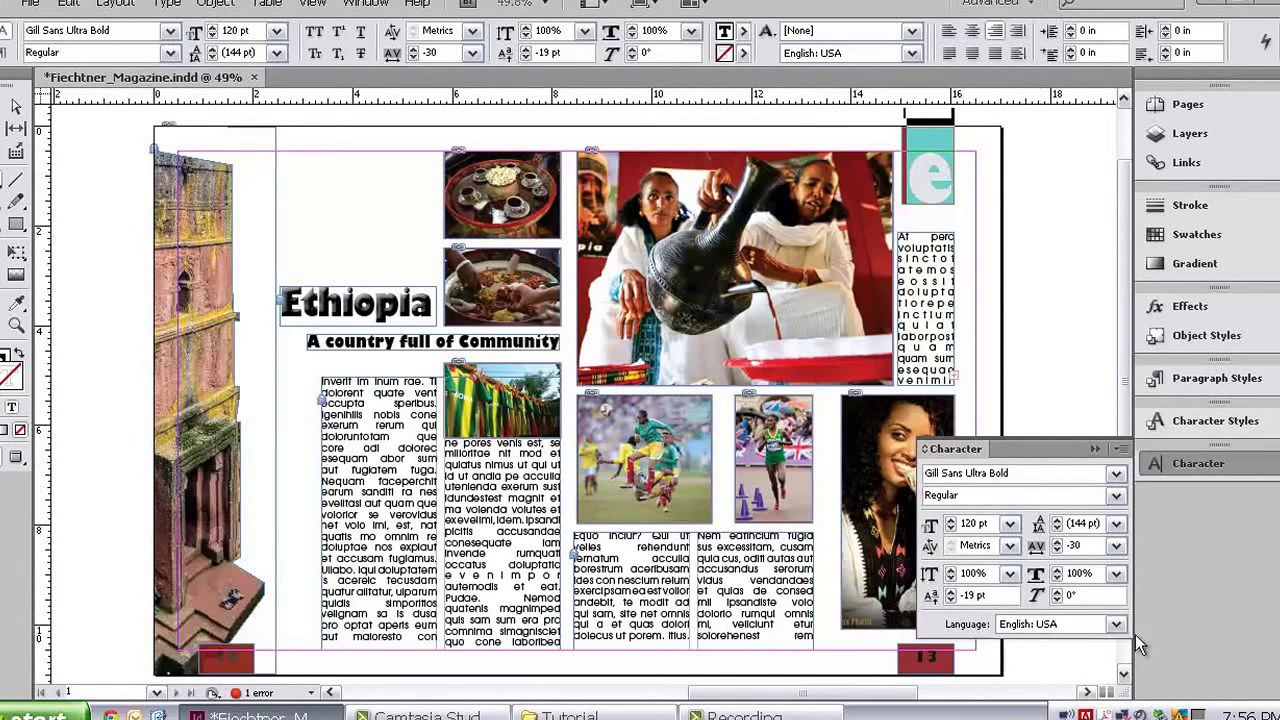
left_click(1116, 573)
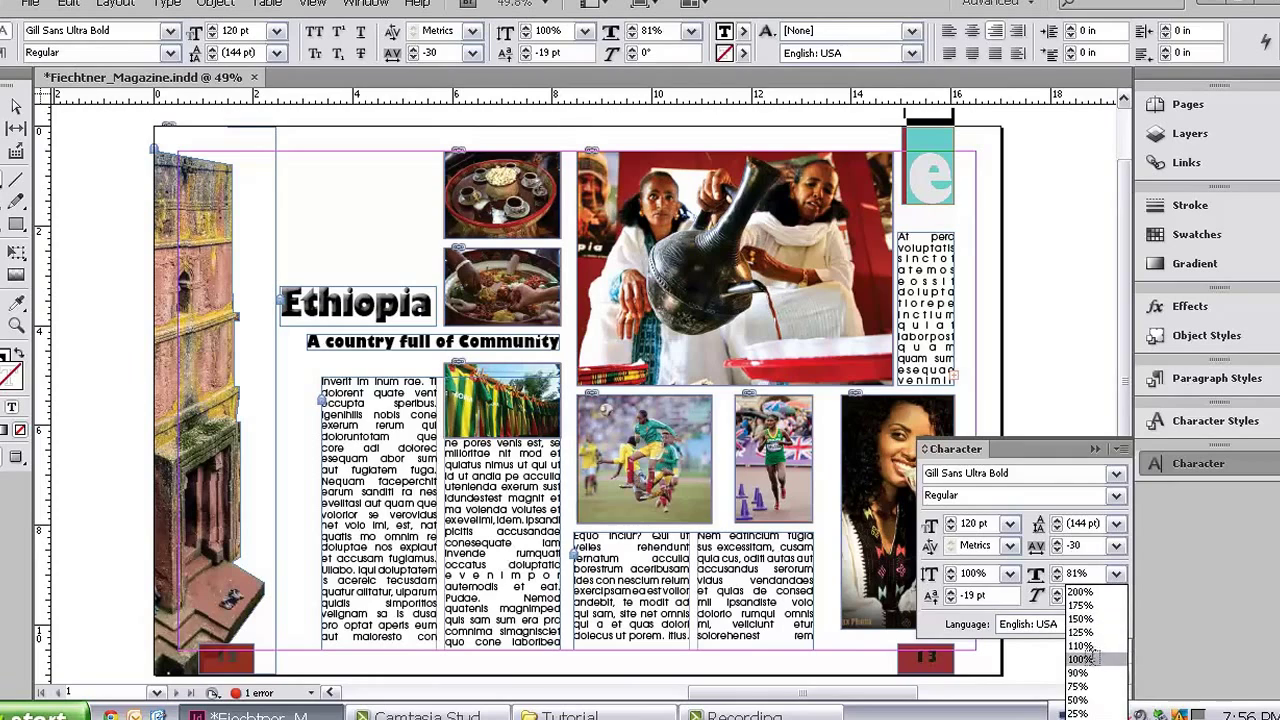
left_click(1094, 659)
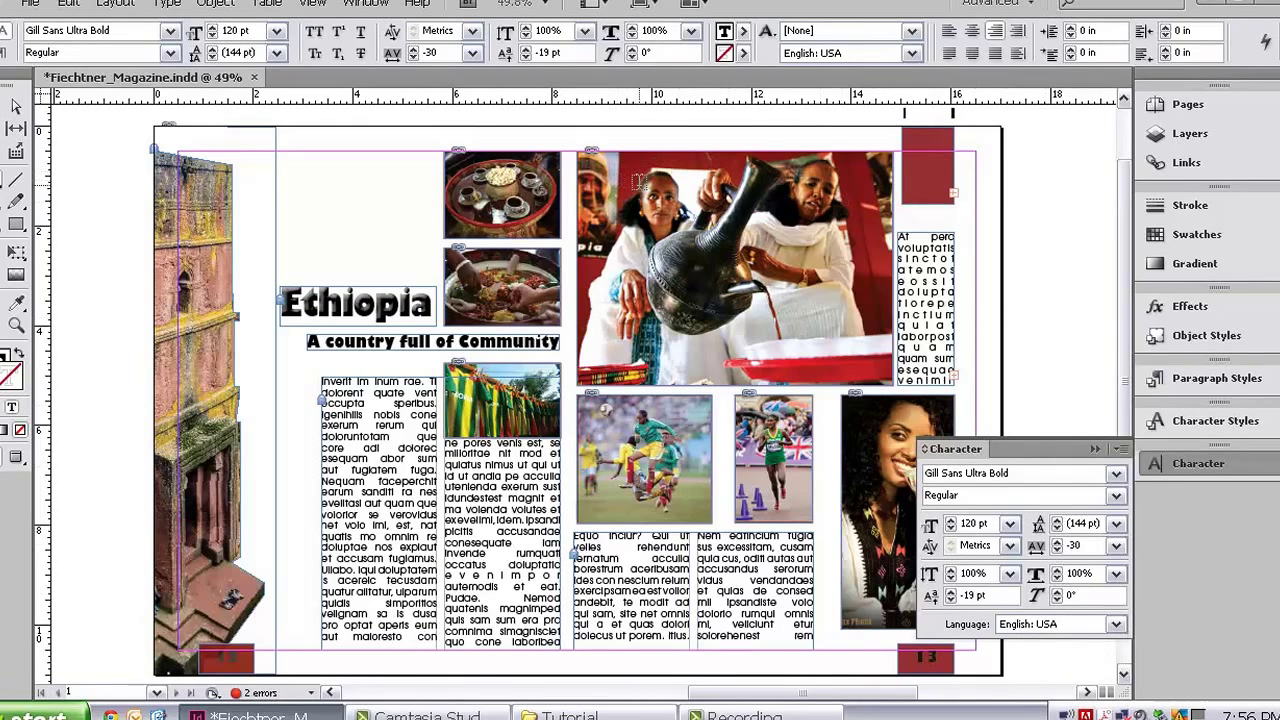
left_click(1057, 579)
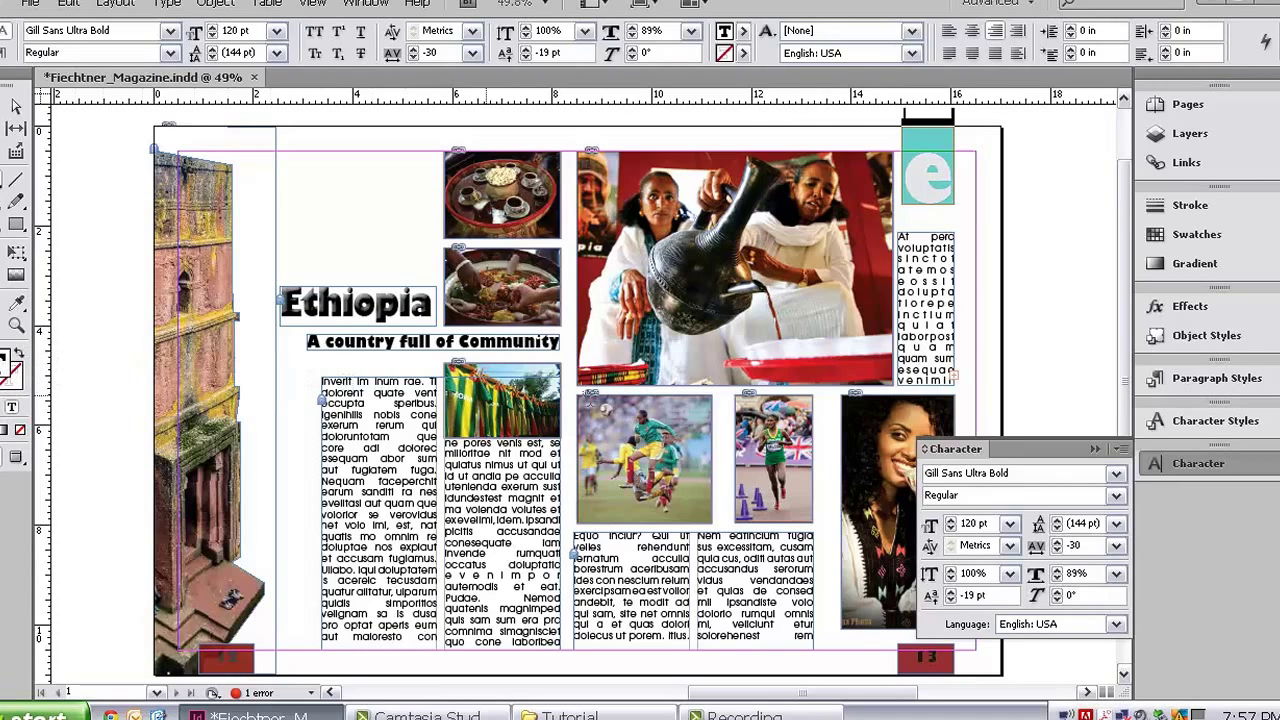
- Color the letter e in the upper-right red rectangle with the [Paper] swatch
left_click(1175, 238)
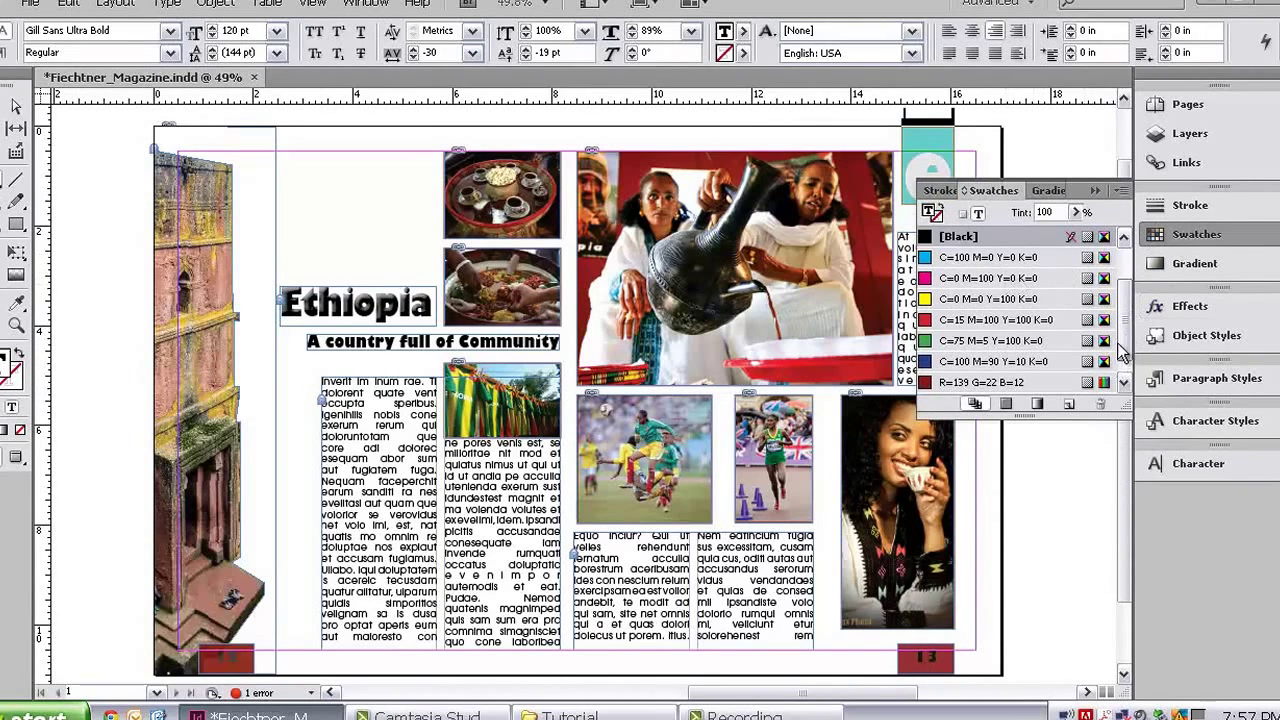
left_click_drag(1122, 352, 1130, 288)
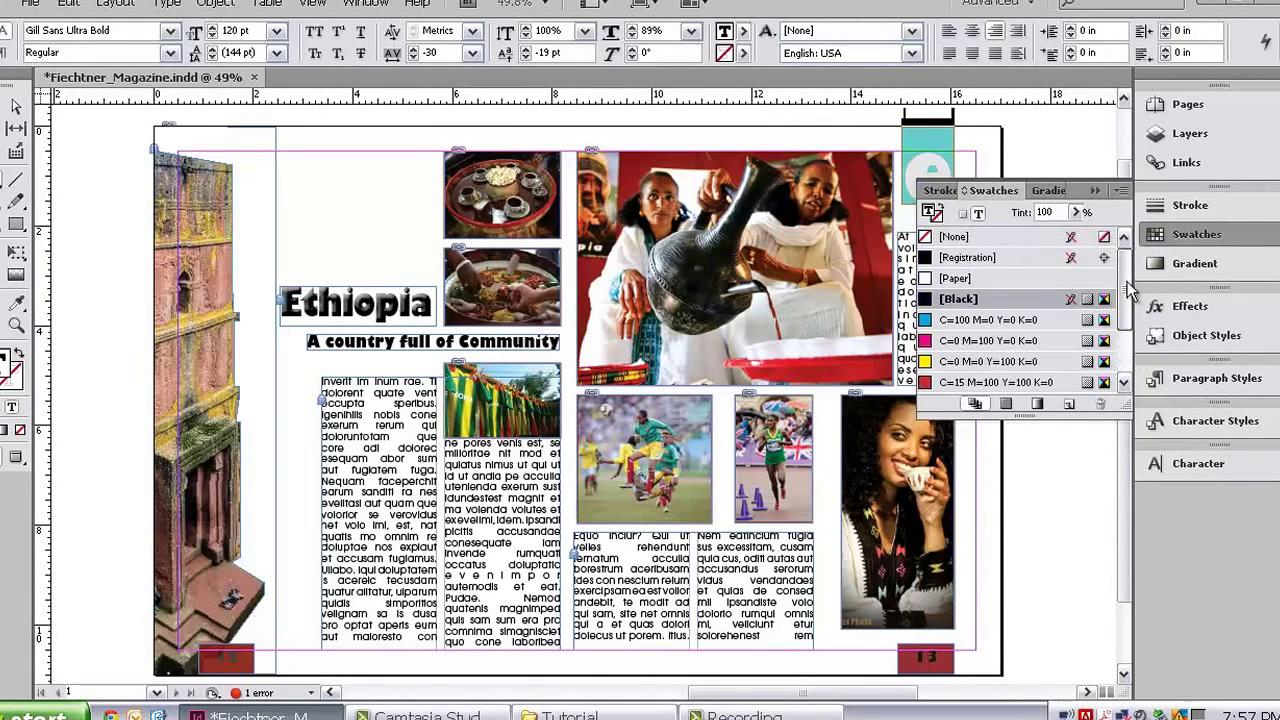
left_click(1010, 279)
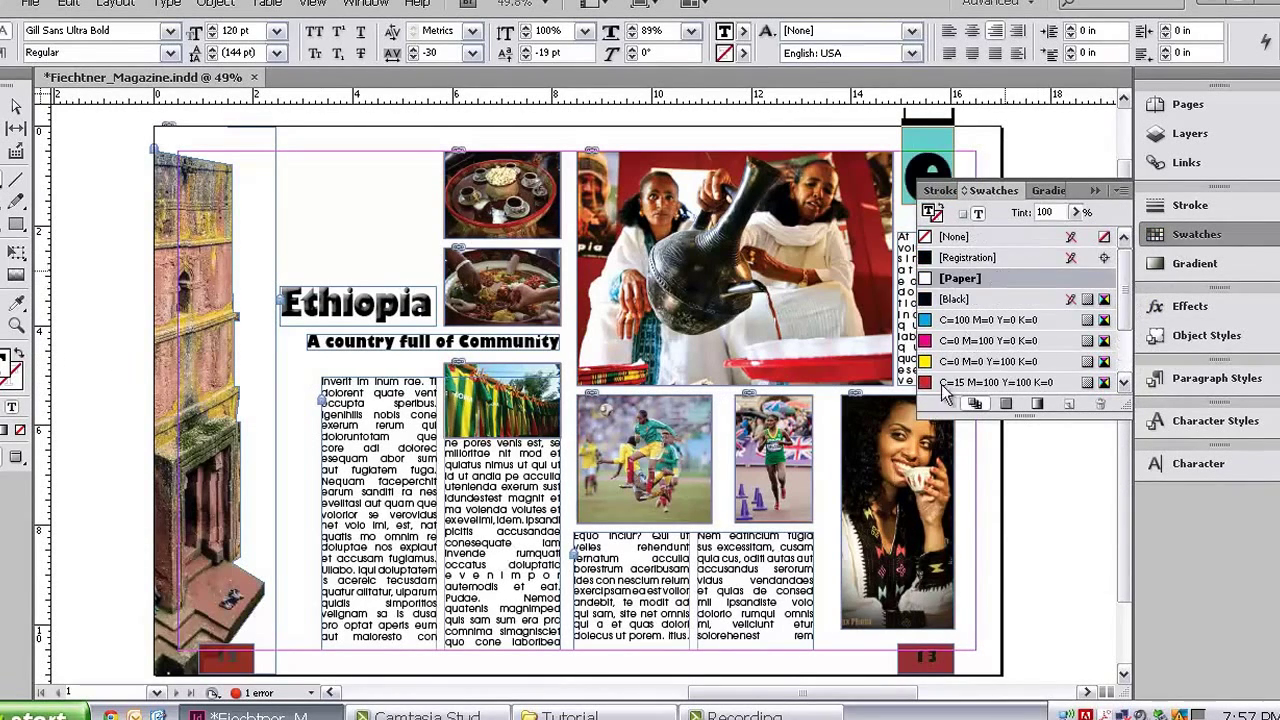
- Color the page numbers 13 and 12 with the [Paper] swatch, collapse the swatches and deselect the text
double_click(913, 652)
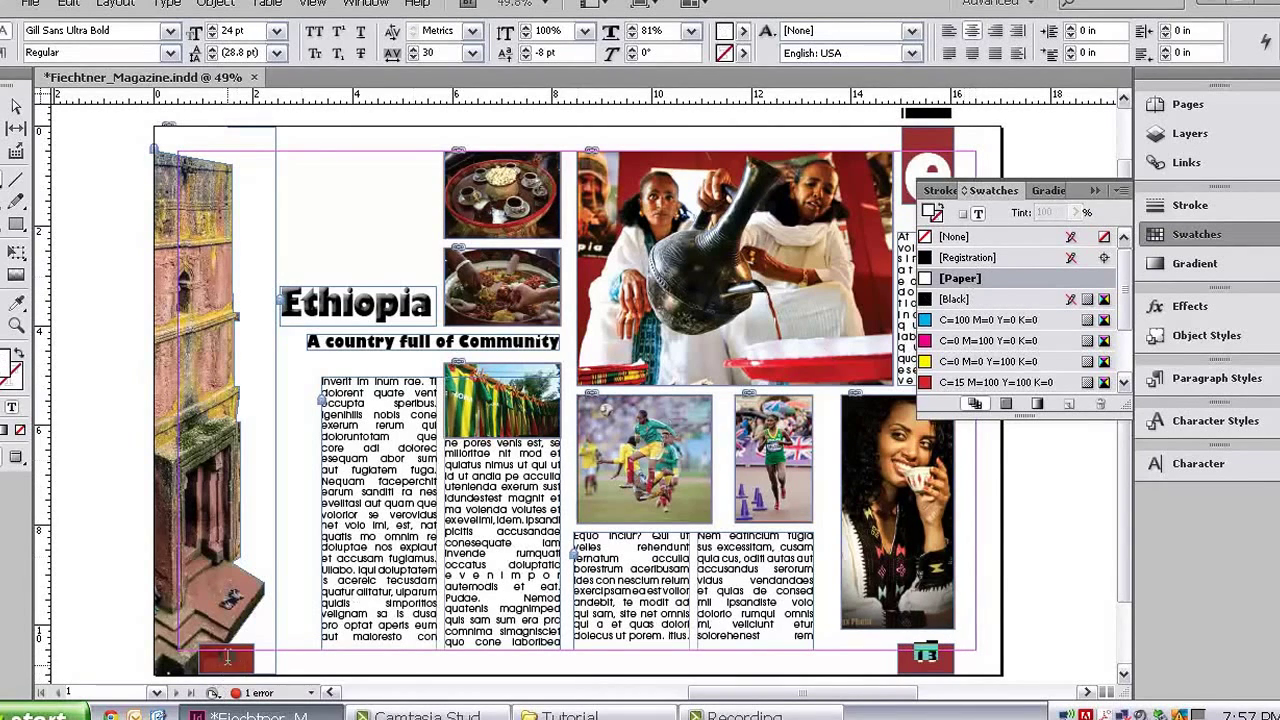
left_click(955, 299)
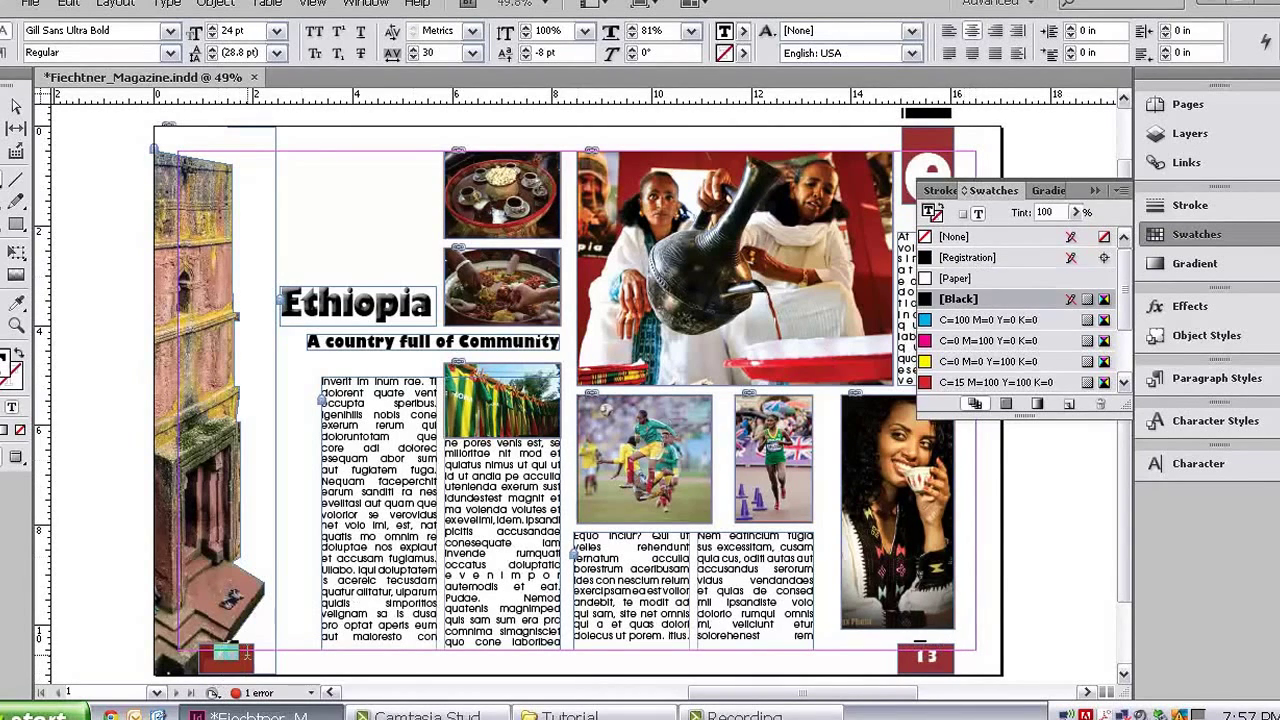
left_click(960, 278)
left_click(1094, 190)
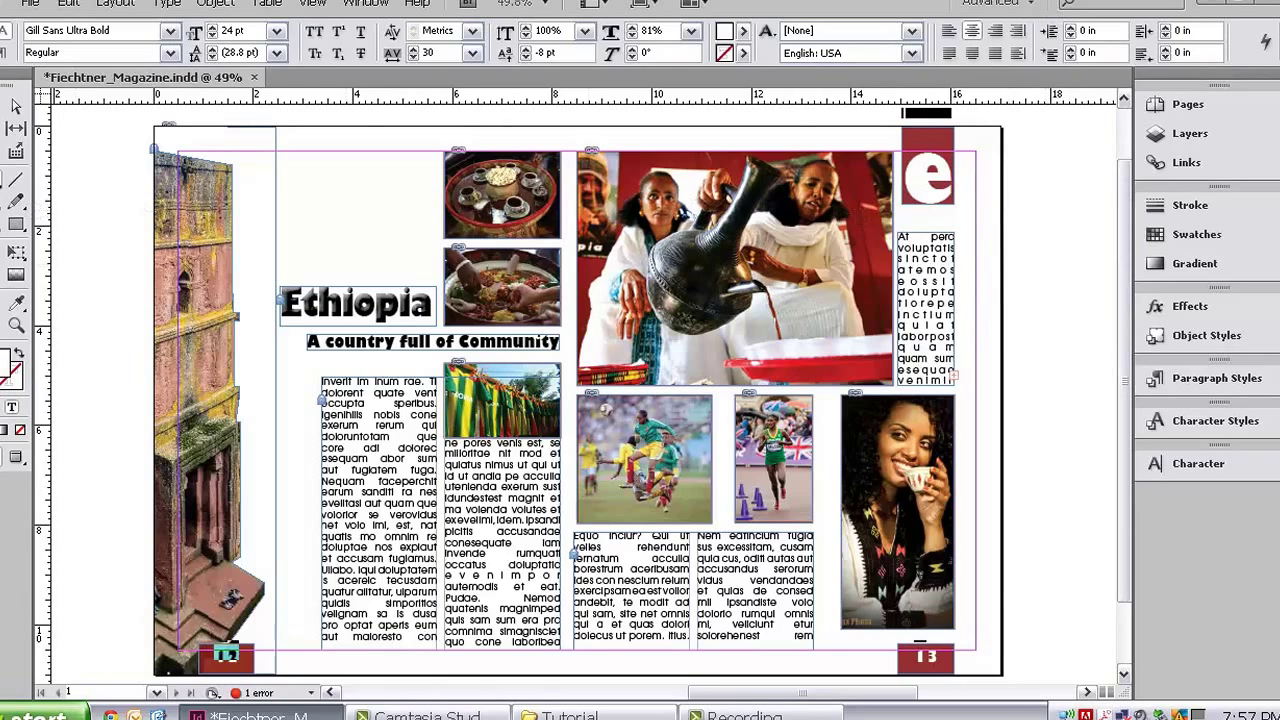
key("Escape")
left_click(103, 203)
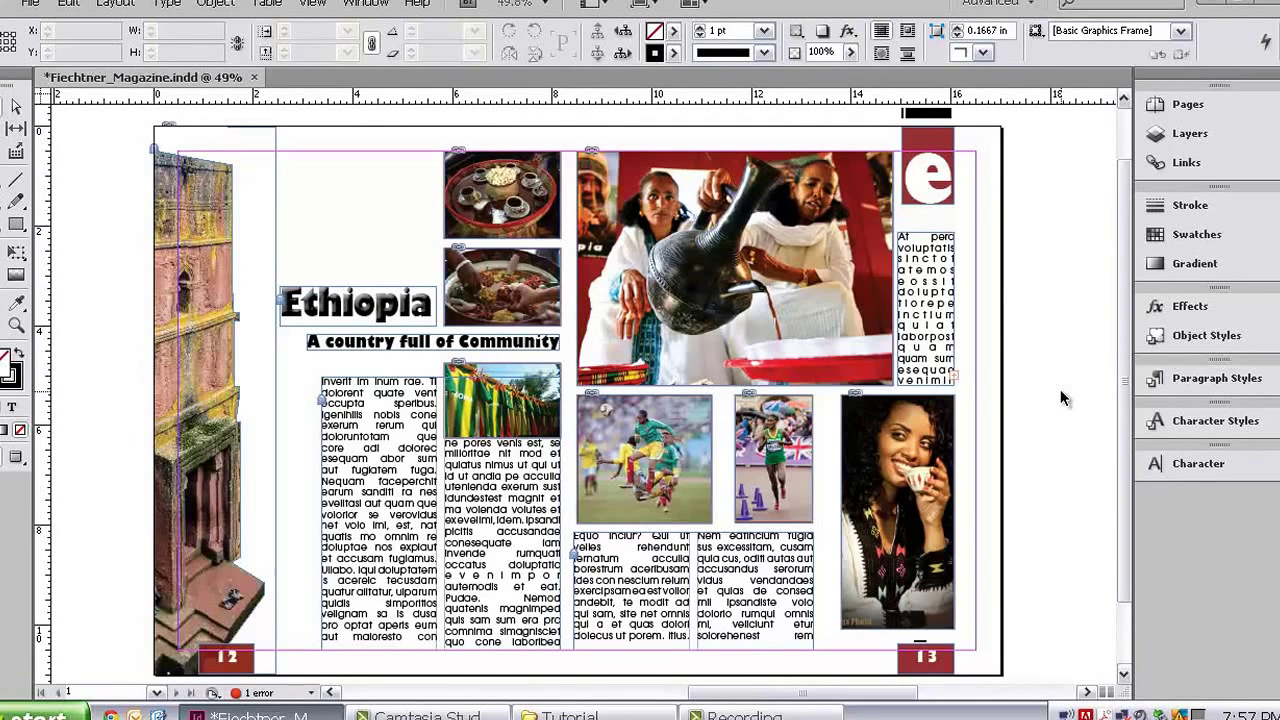
- Place the Illustrator file ethiopia_flag_map from the Tutorial folder on the spread, starting near the top beside the church image
left_click(33, 8)
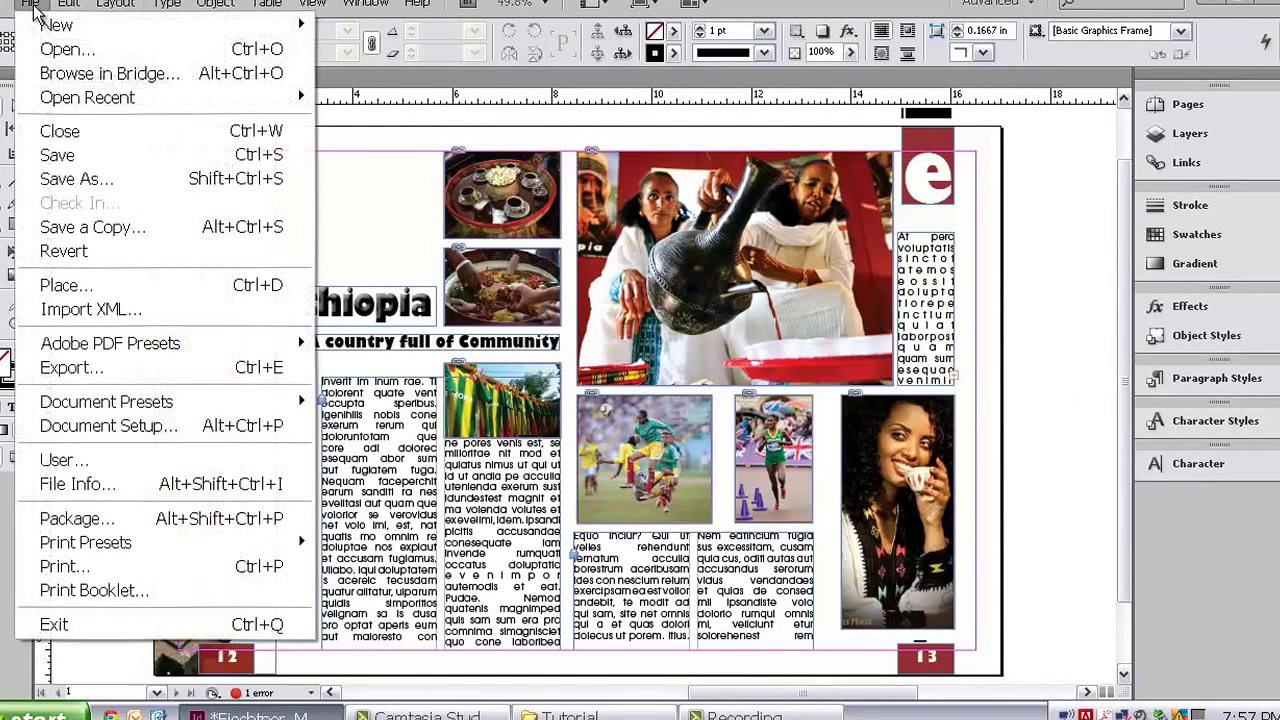
left_click(82, 288)
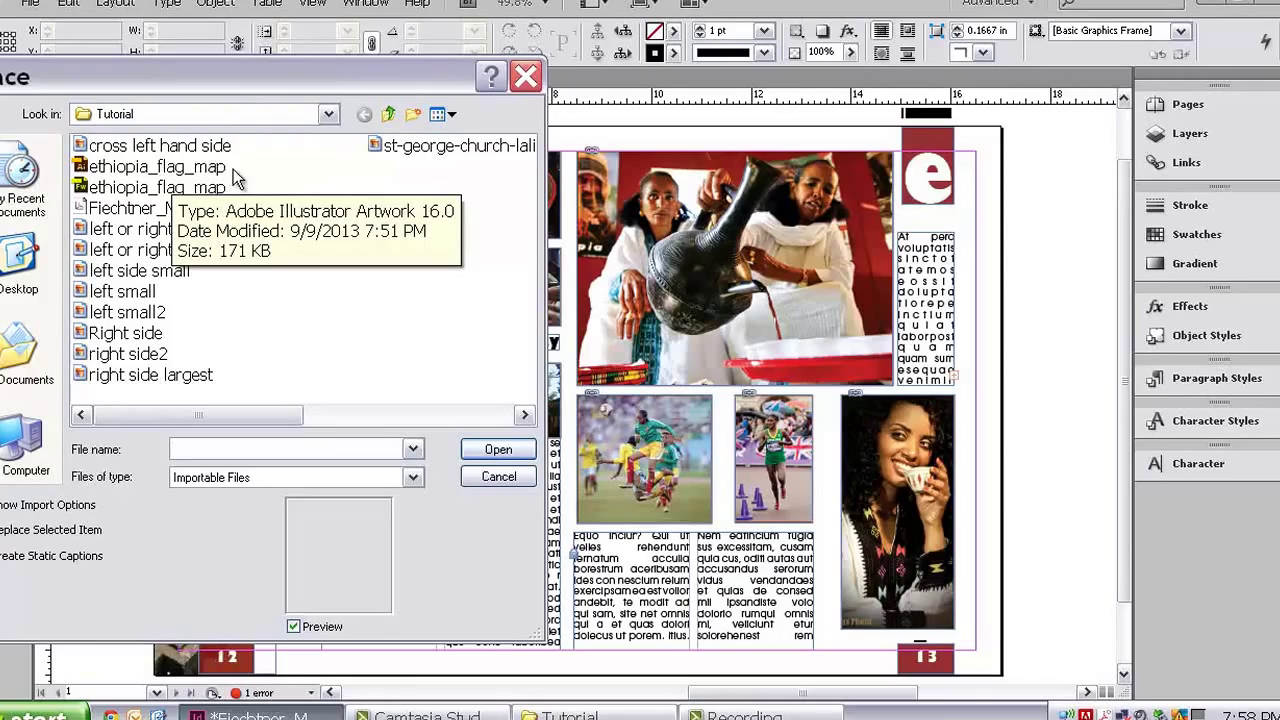
left_click(170, 167)
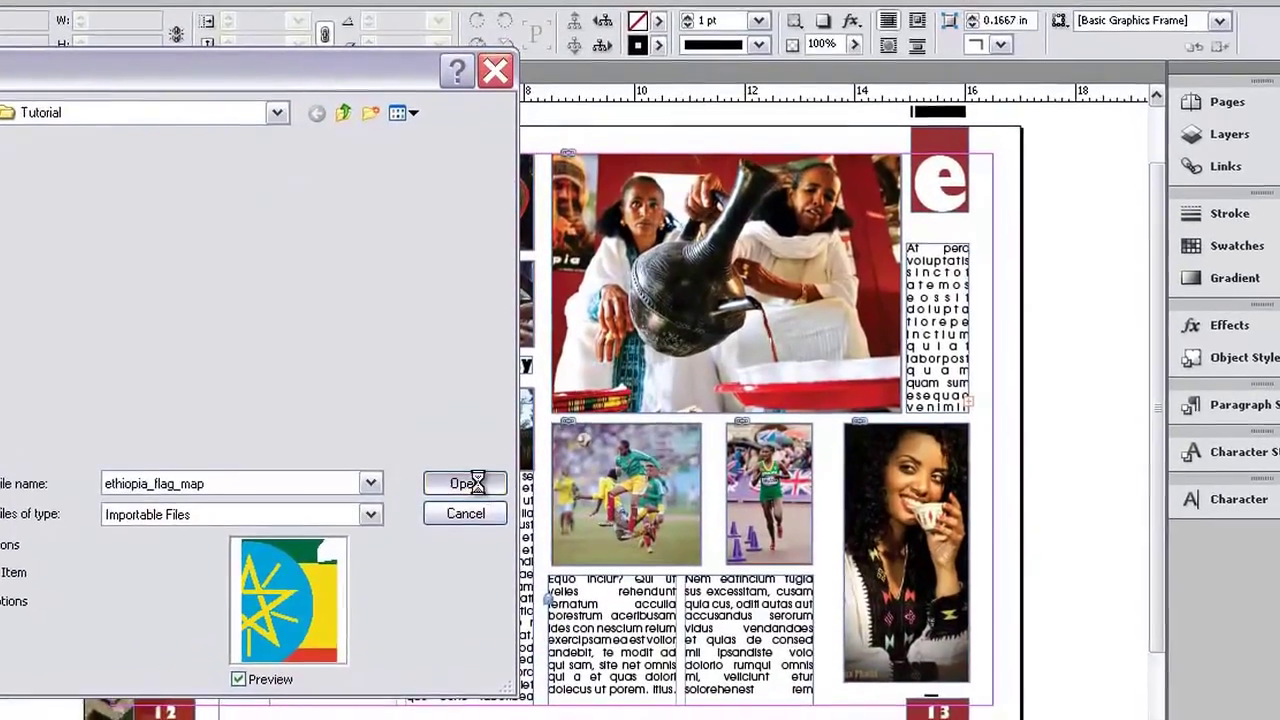
left_click(469, 483)
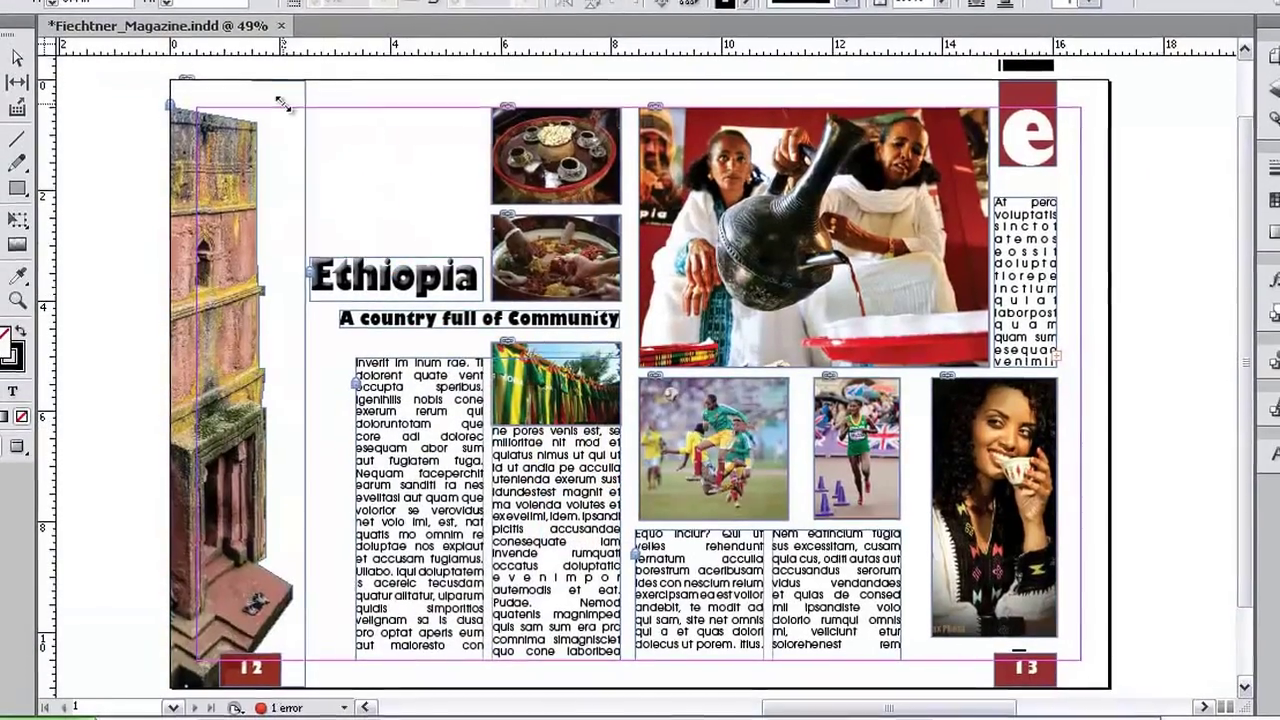
left_click(279, 111)
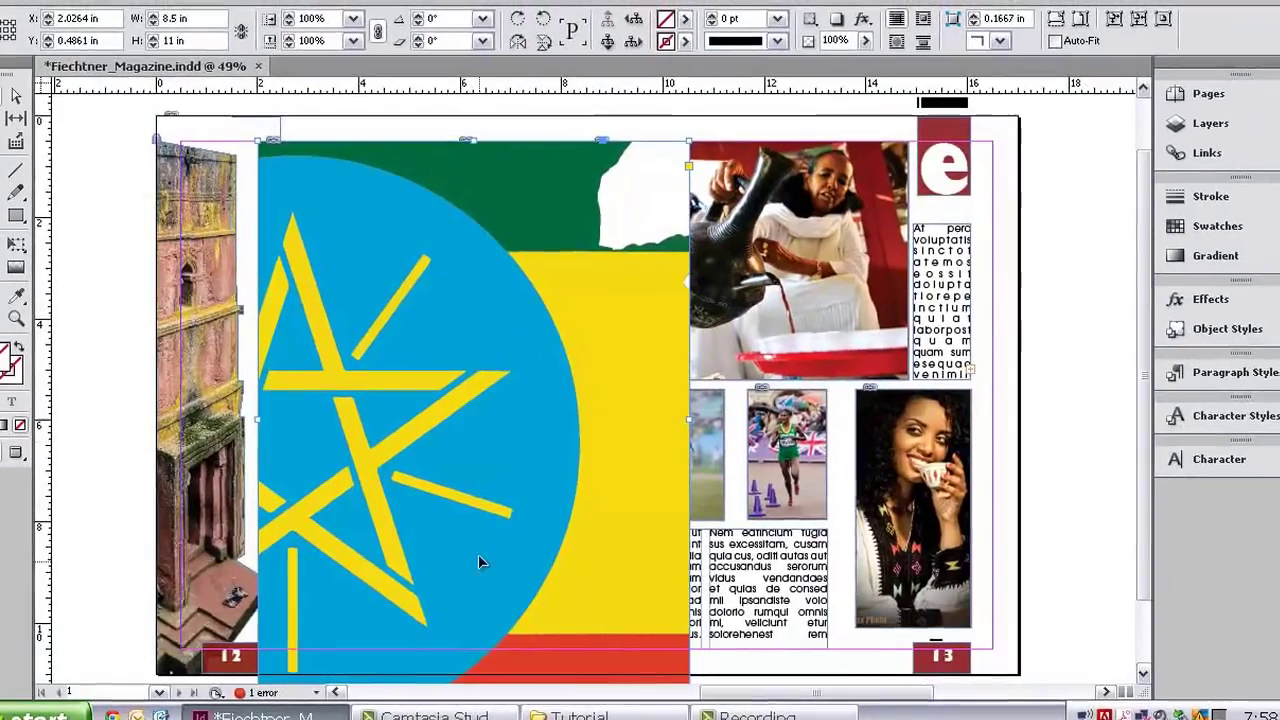
- Crop the flag map's frame to about 1.97 by 2.59 in and position it just above the Ethiopia title, beside the church image
left_click_drag(503, 556, 491, 531)
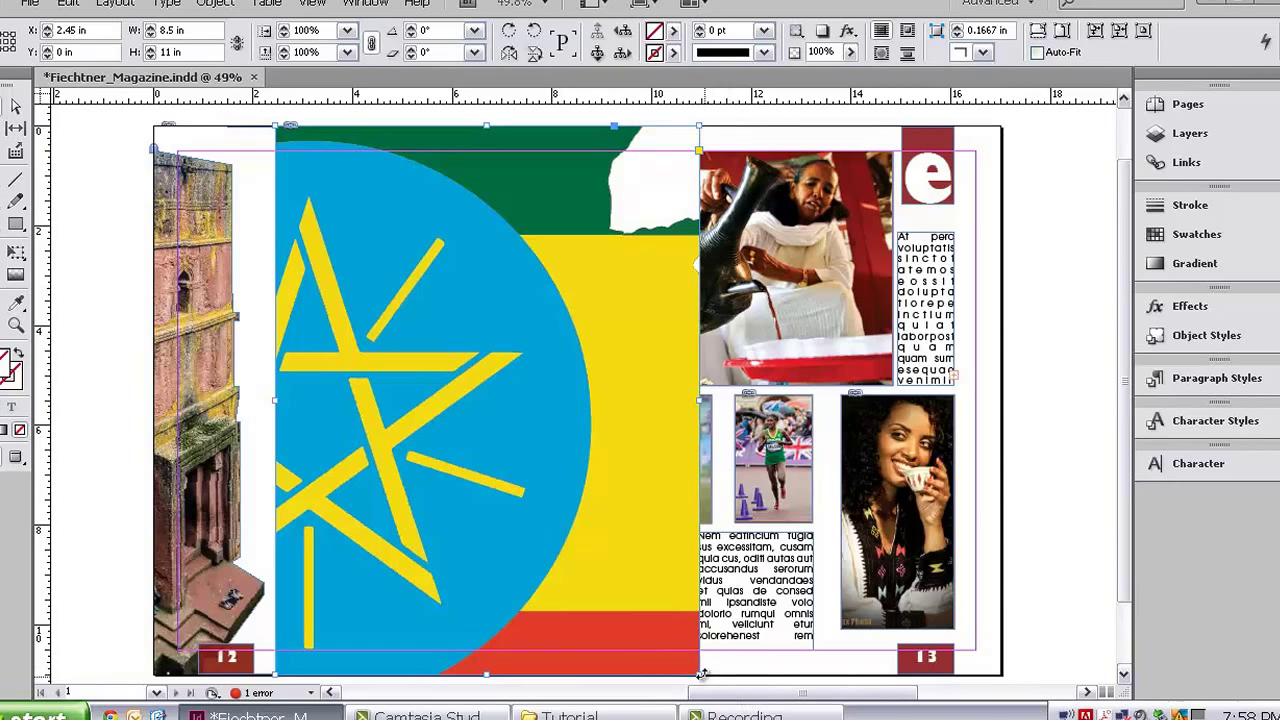
left_click_drag(698, 676, 373, 257)
mouse_move(355, 180)
left_mouse_down()
mouse_move(343, 172)
mouse_move(333, 191)
left_mouse_up()
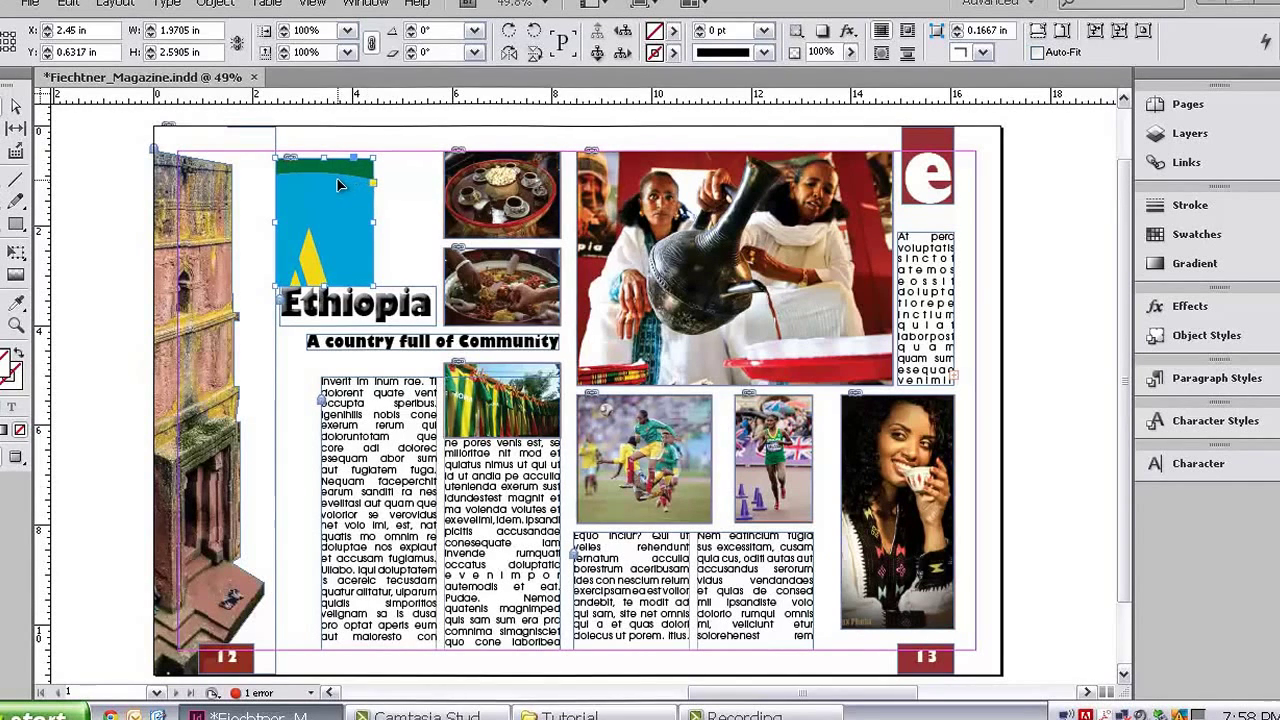
- Open the placed flag map's original artwork in Illustrator and scale the whole map down to fit inside the artboard
right_click(338, 184)
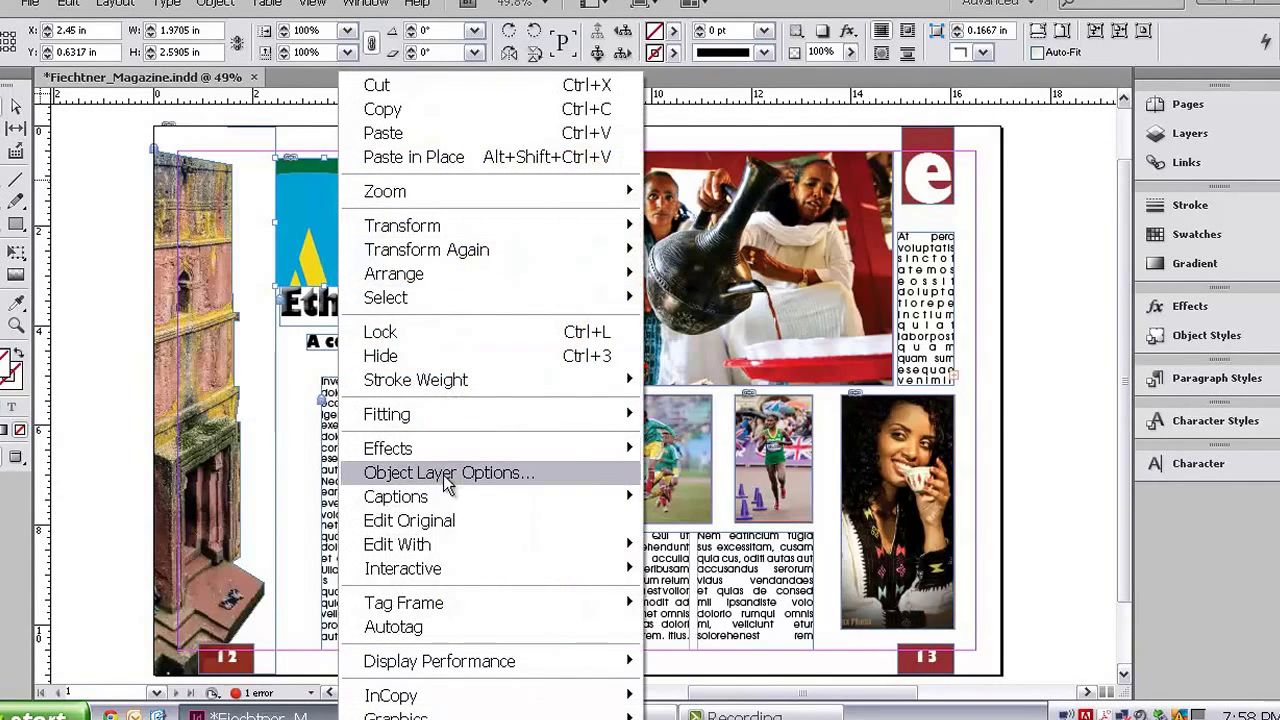
left_click(441, 519)
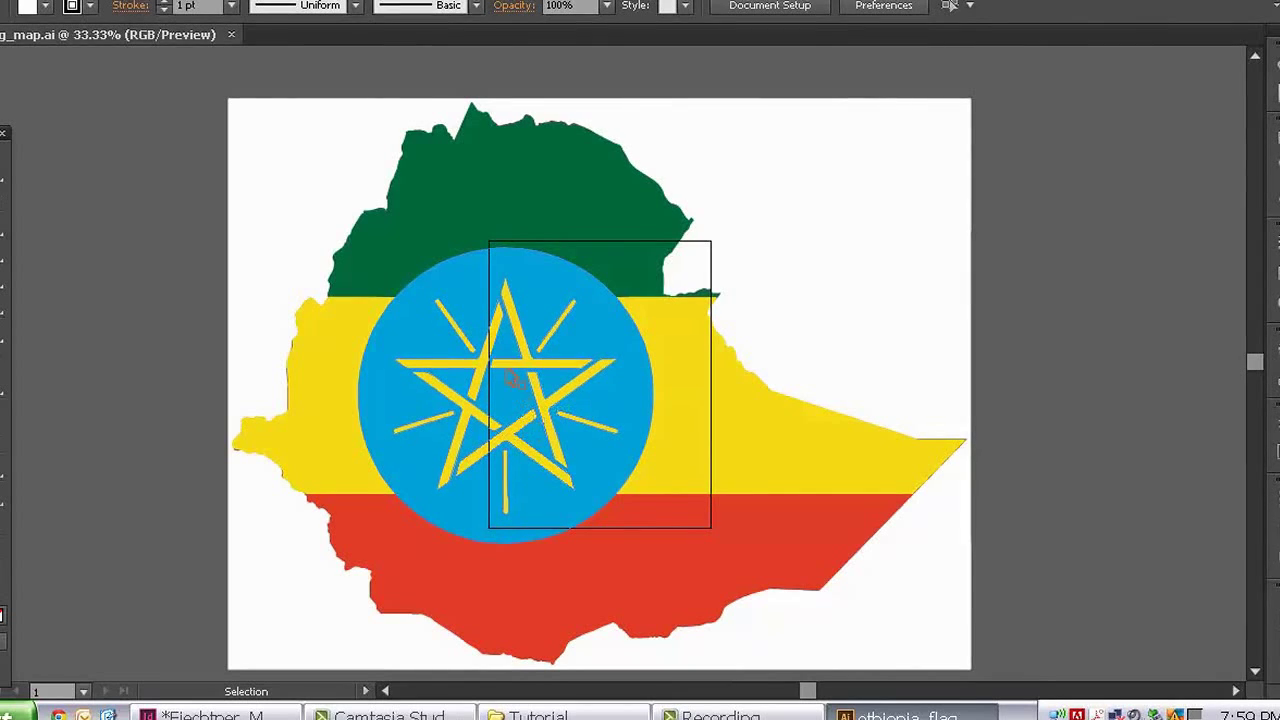
left_click(268, 156)
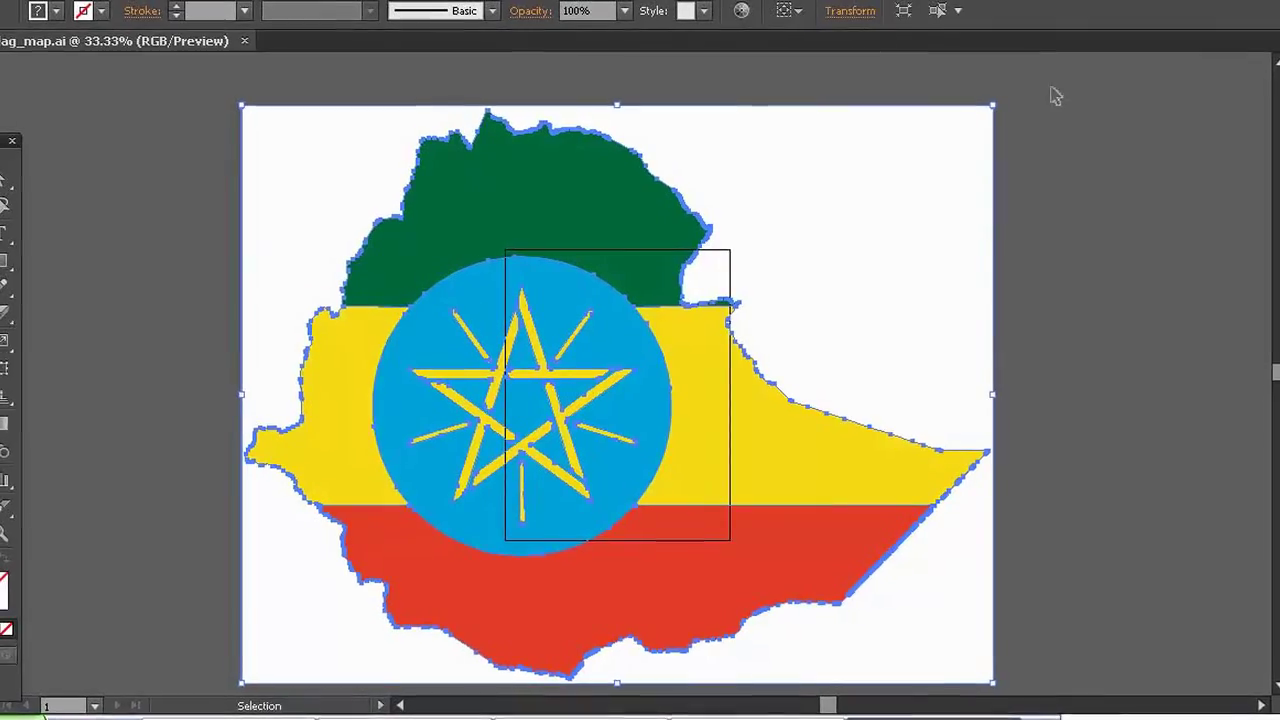
scroll(213, 583, "down", 3)
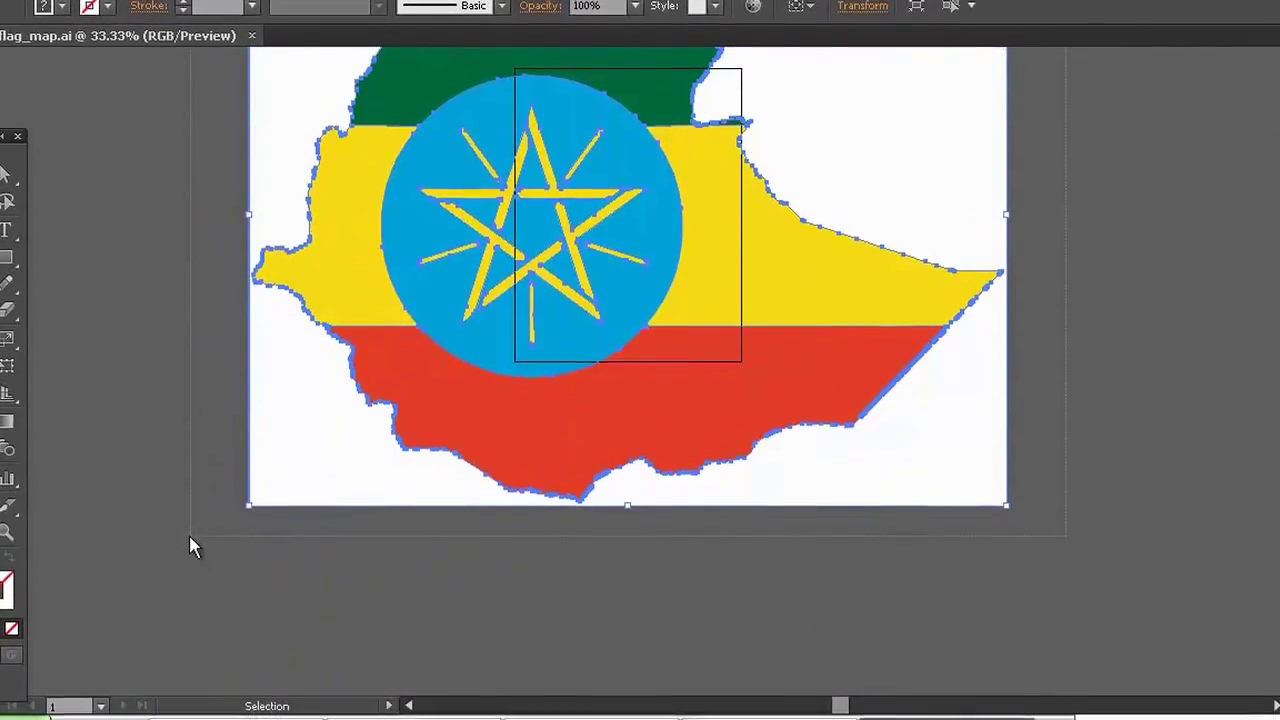
scroll(394, 523, "up", 3)
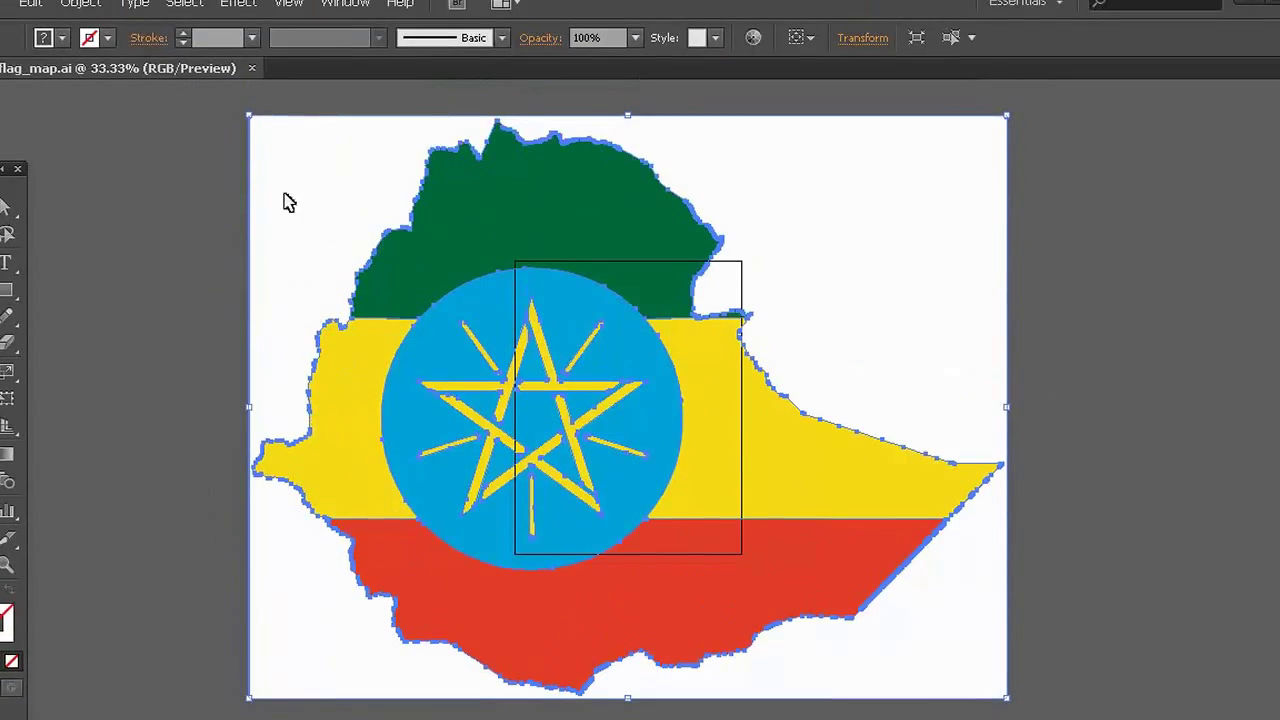
left_click_drag(248, 116, 603, 344)
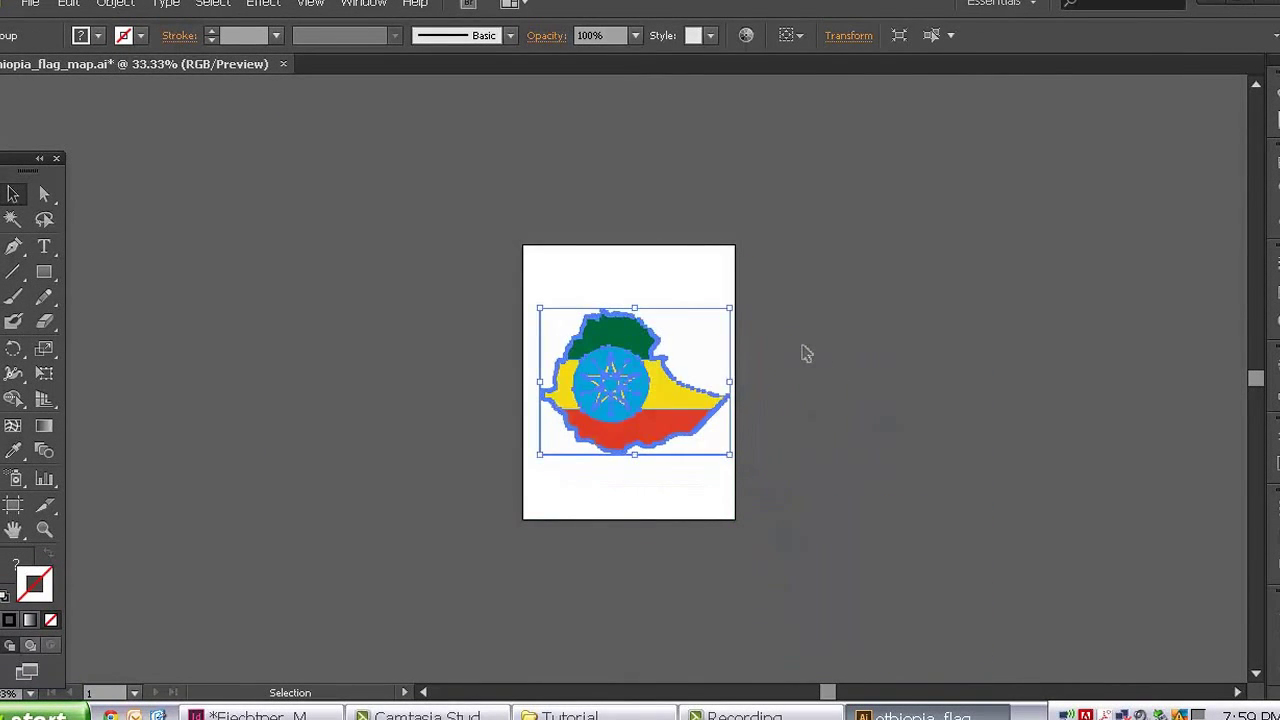
left_click(806, 353)
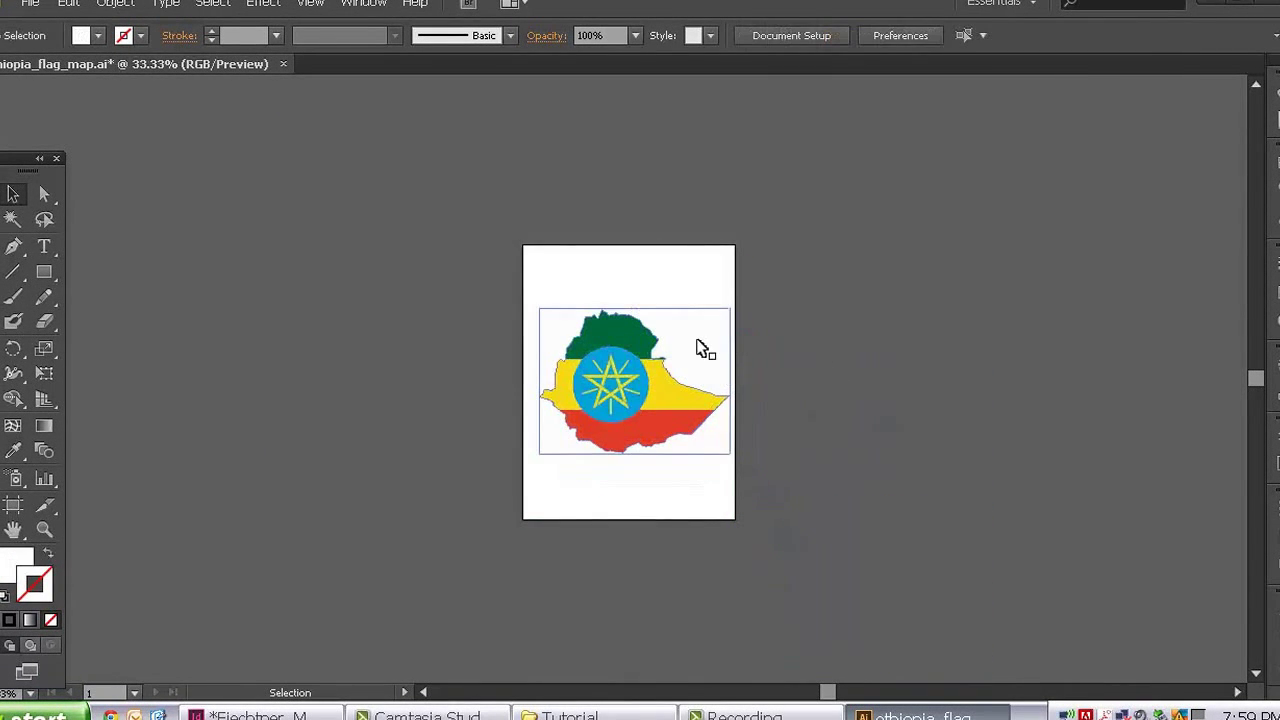
left_click(703, 346)
key("Delete")
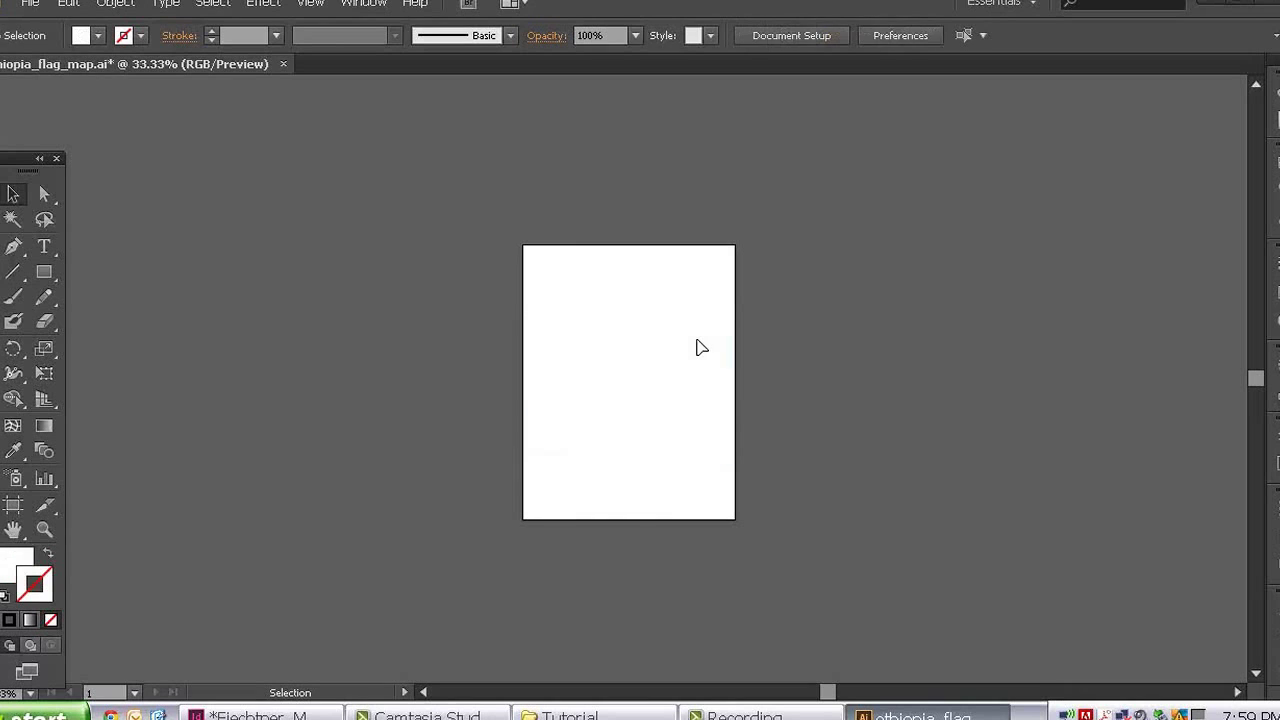
key("ctrl+z")
- Isolate the flag map group and delete the white background shape behind the map
double_click(703, 346)
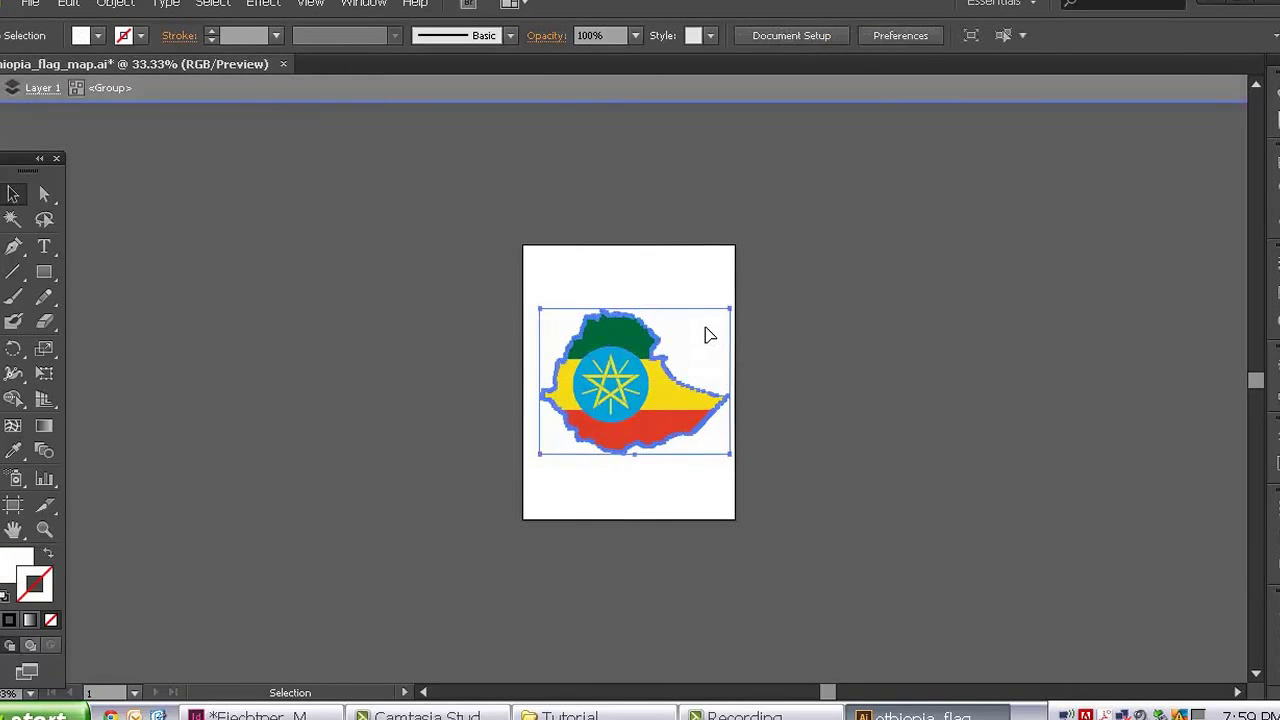
left_click(708, 335)
left_click(708, 335)
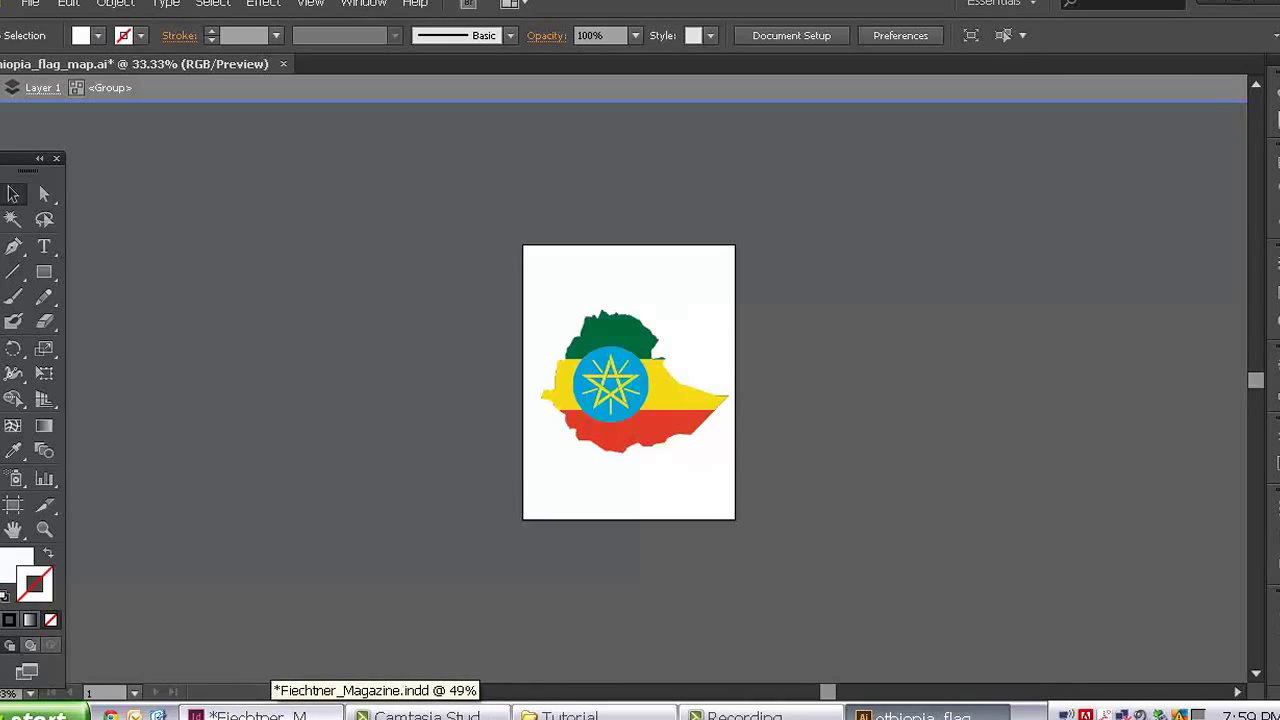
- Switch to the magazine layout in InDesign and look up the deep red's RGB values among its color swatches
left_click(255, 714)
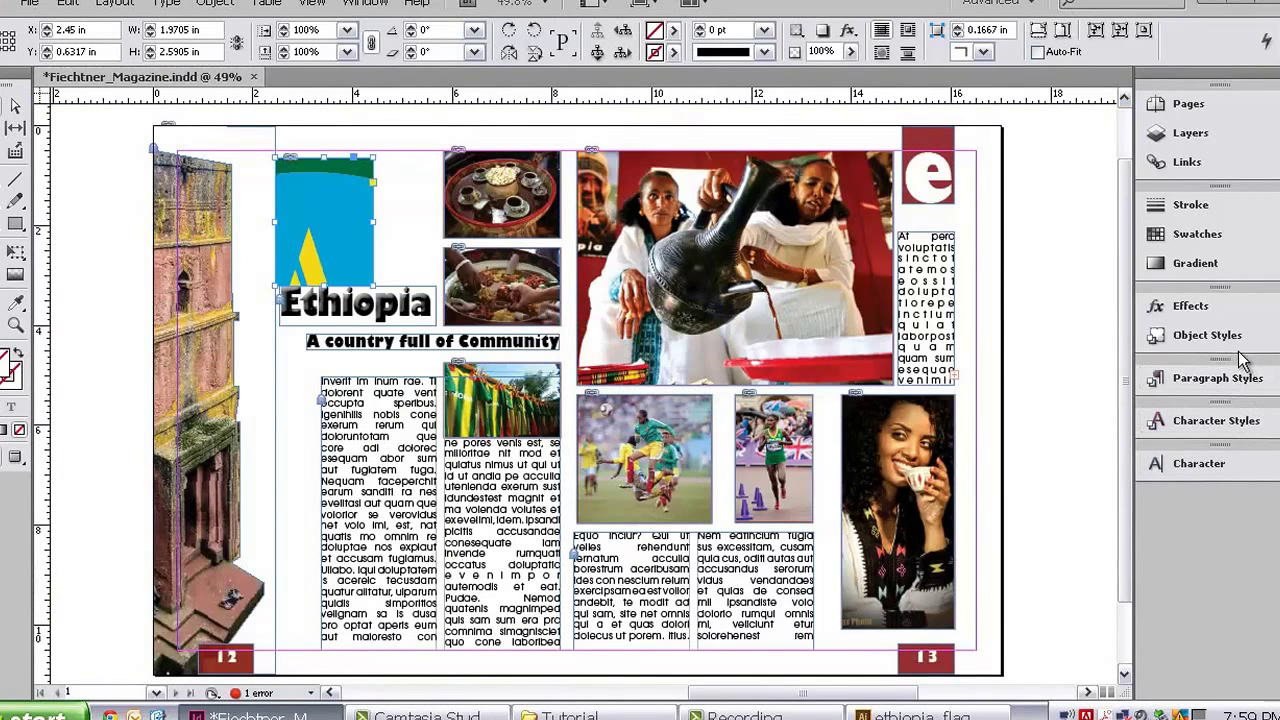
left_click(1202, 237)
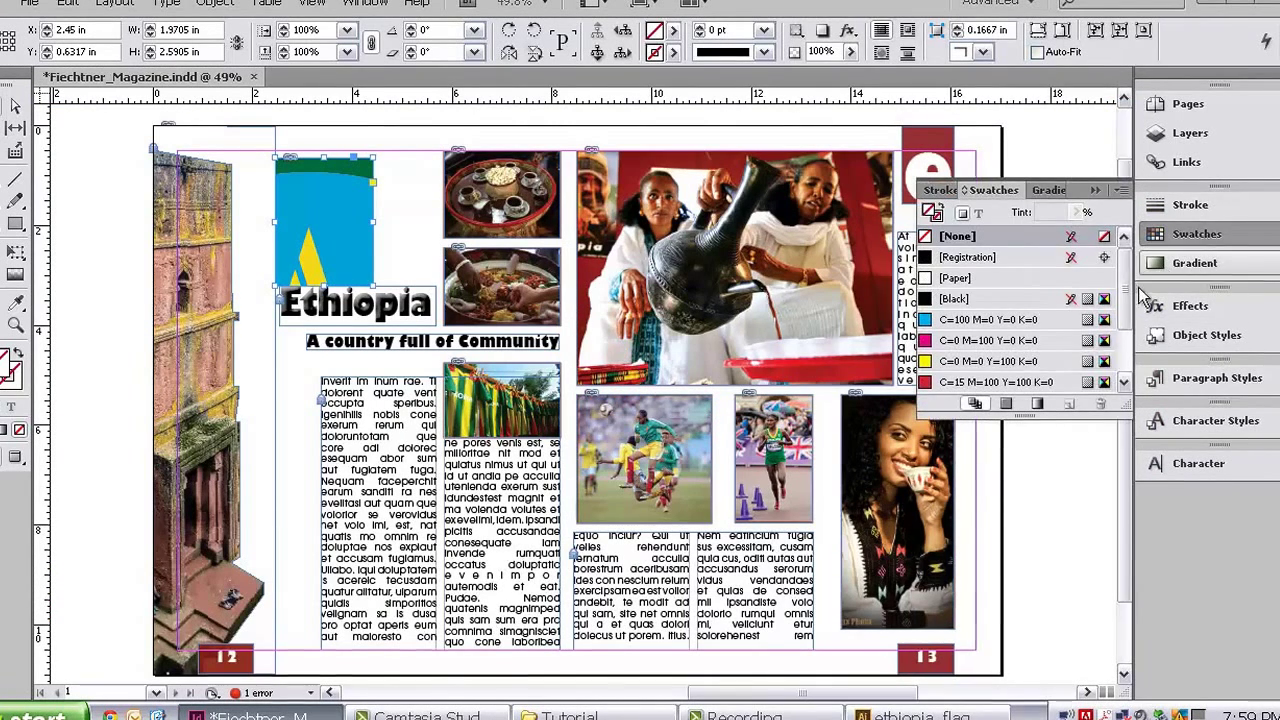
left_click_drag(1125, 309, 1124, 370)
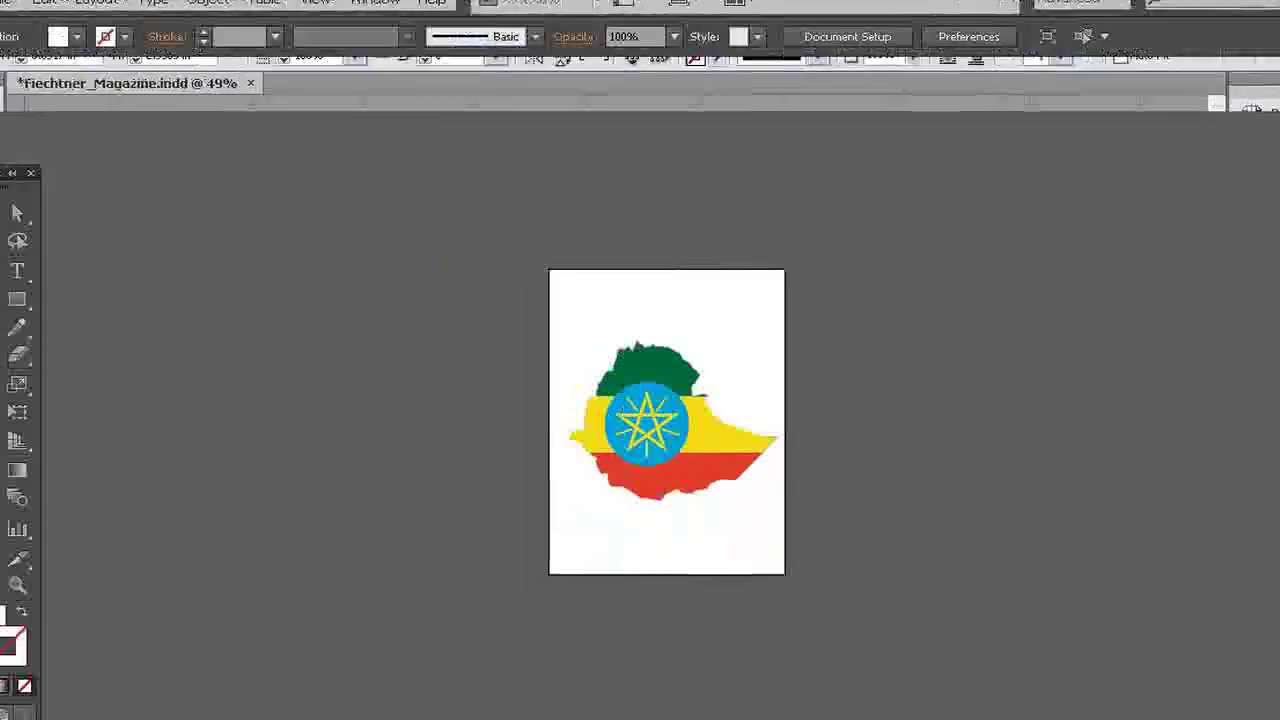
- In Illustrator, set the fill of the map's red stripe to R 132, G 22, B 12 and save the artwork
left_click(713, 455)
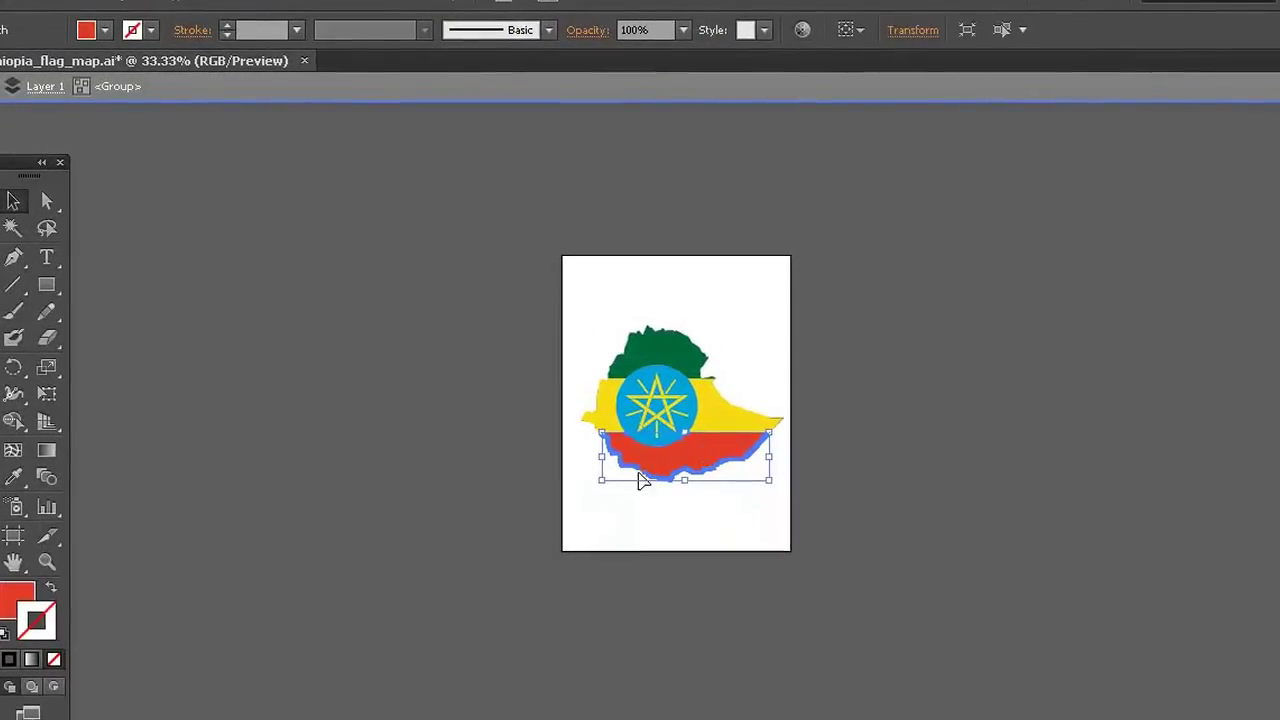
double_click(17, 598)
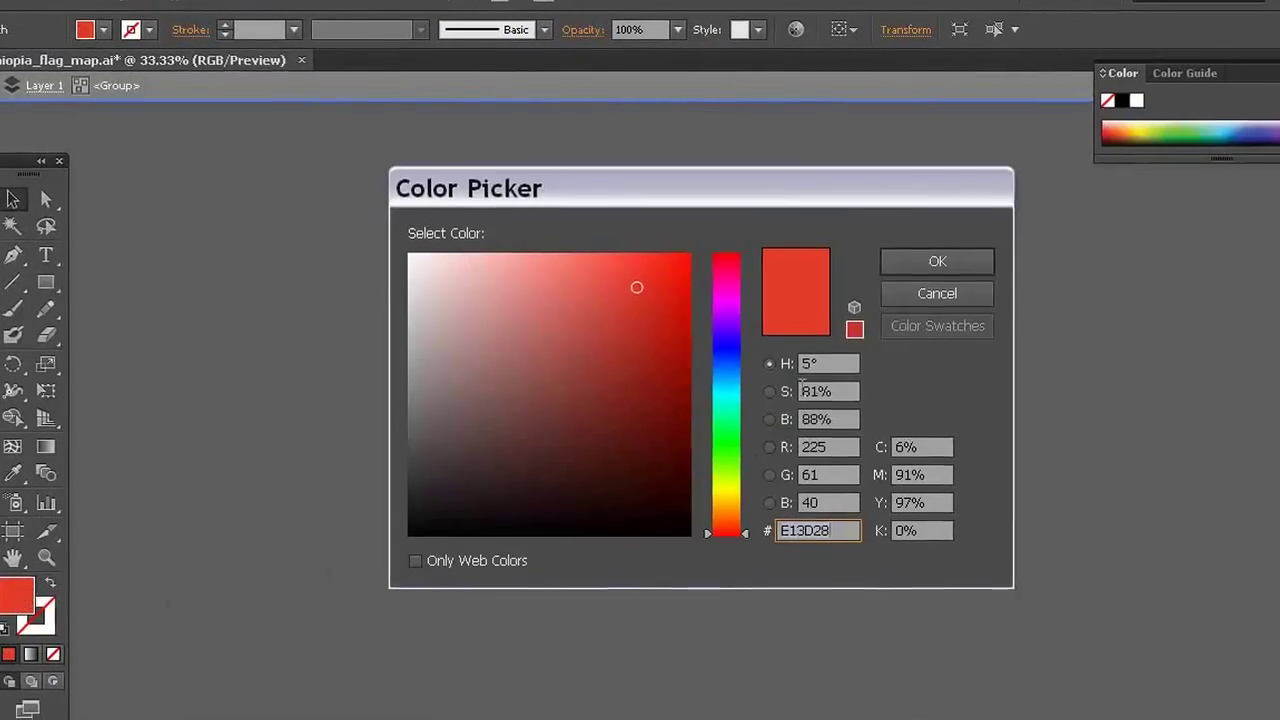
left_click(805, 441)
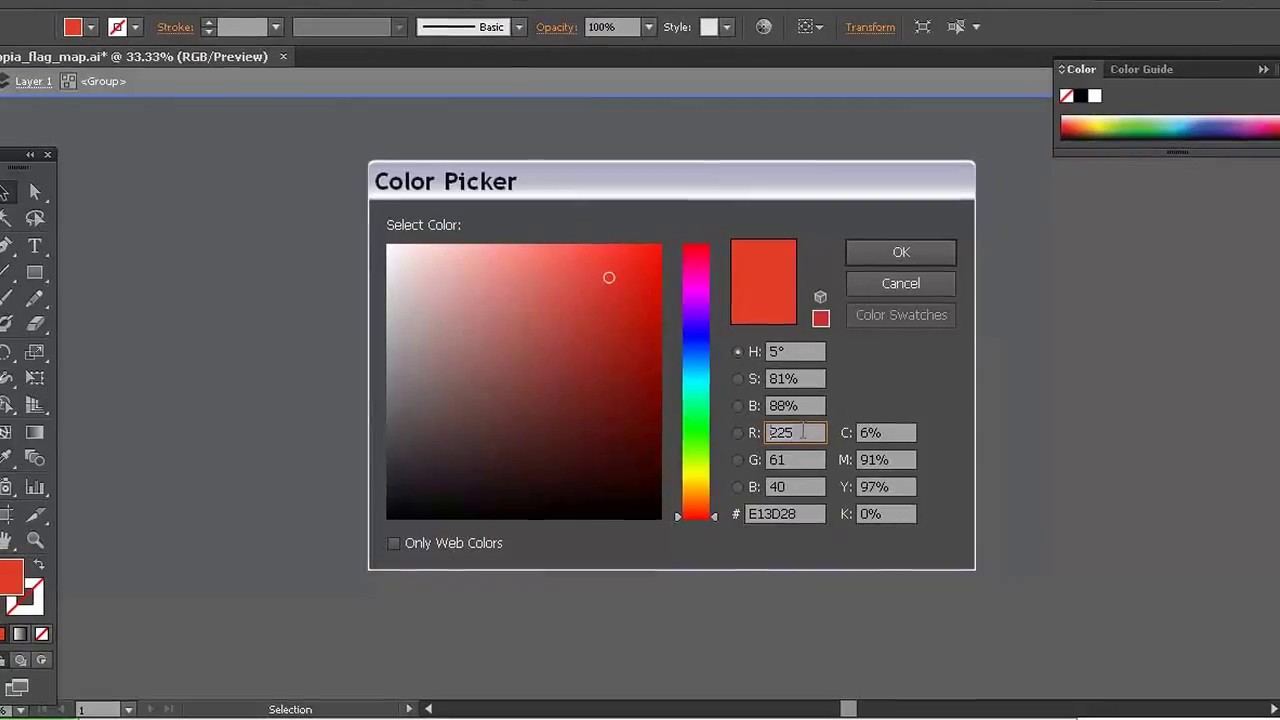
type("132")
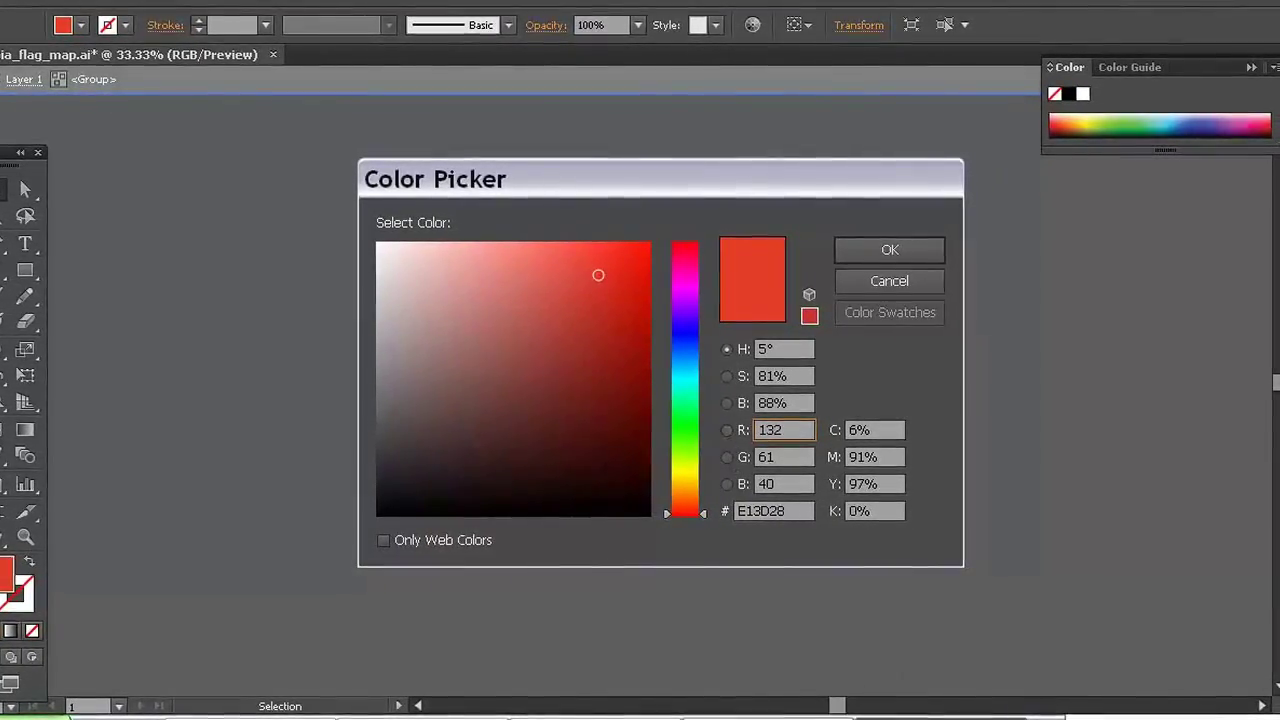
left_click(300, 717)
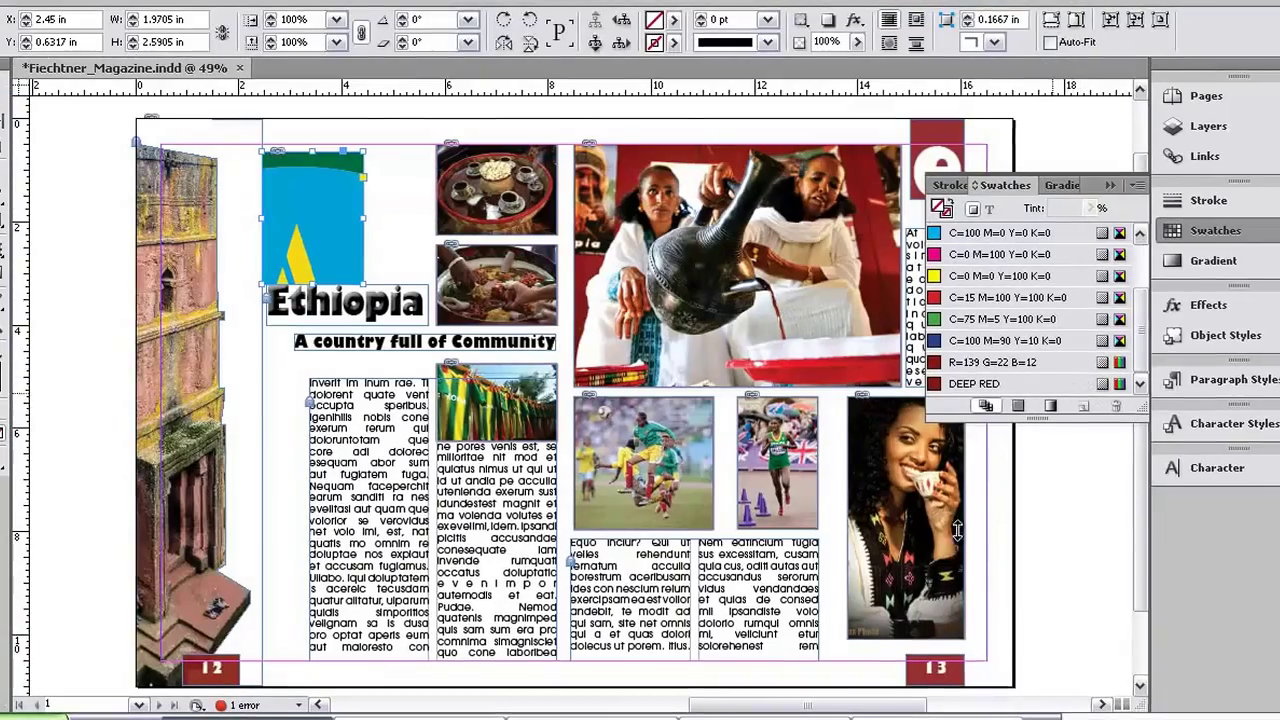
left_click(920, 715)
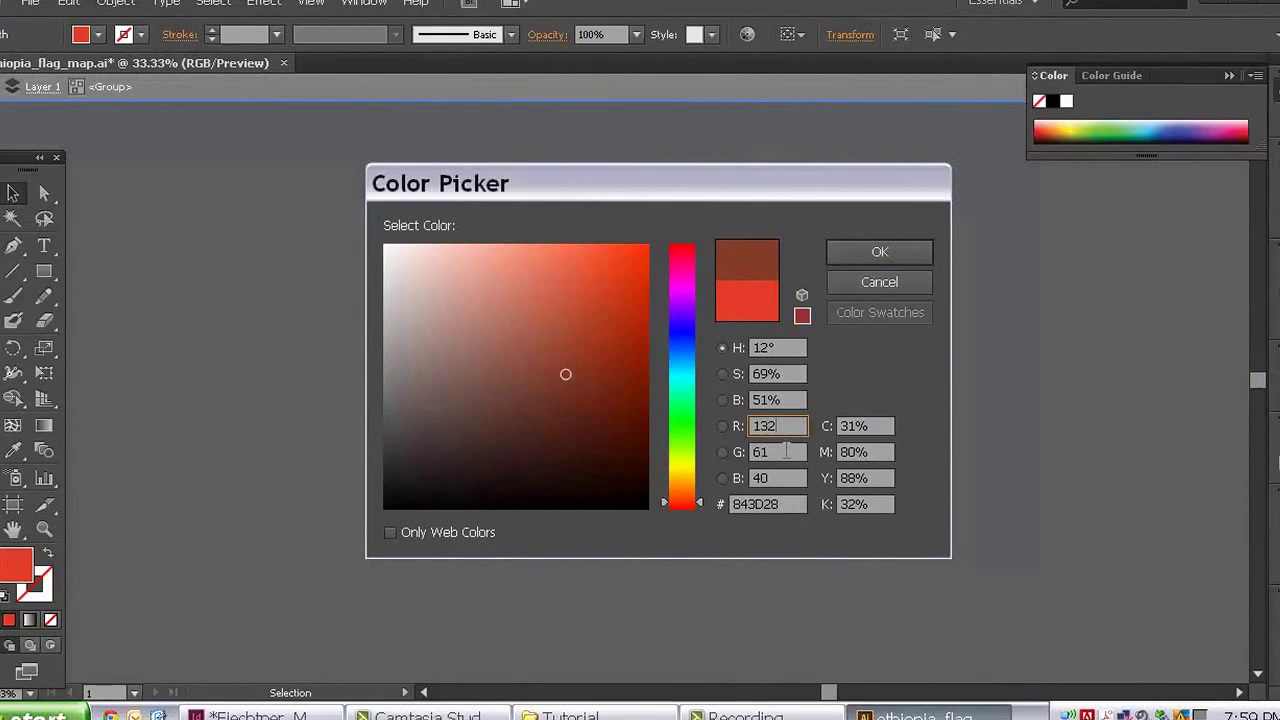
type("22")
key("Tab")
type("12")
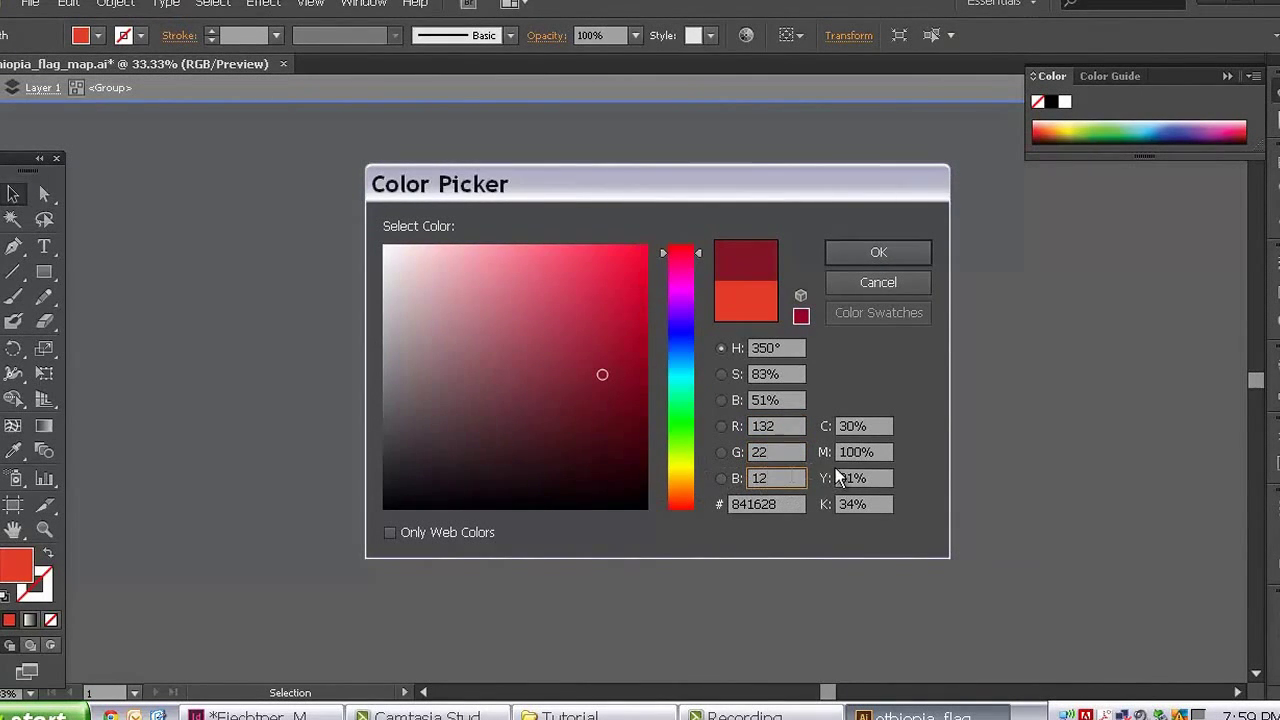
left_click(869, 258)
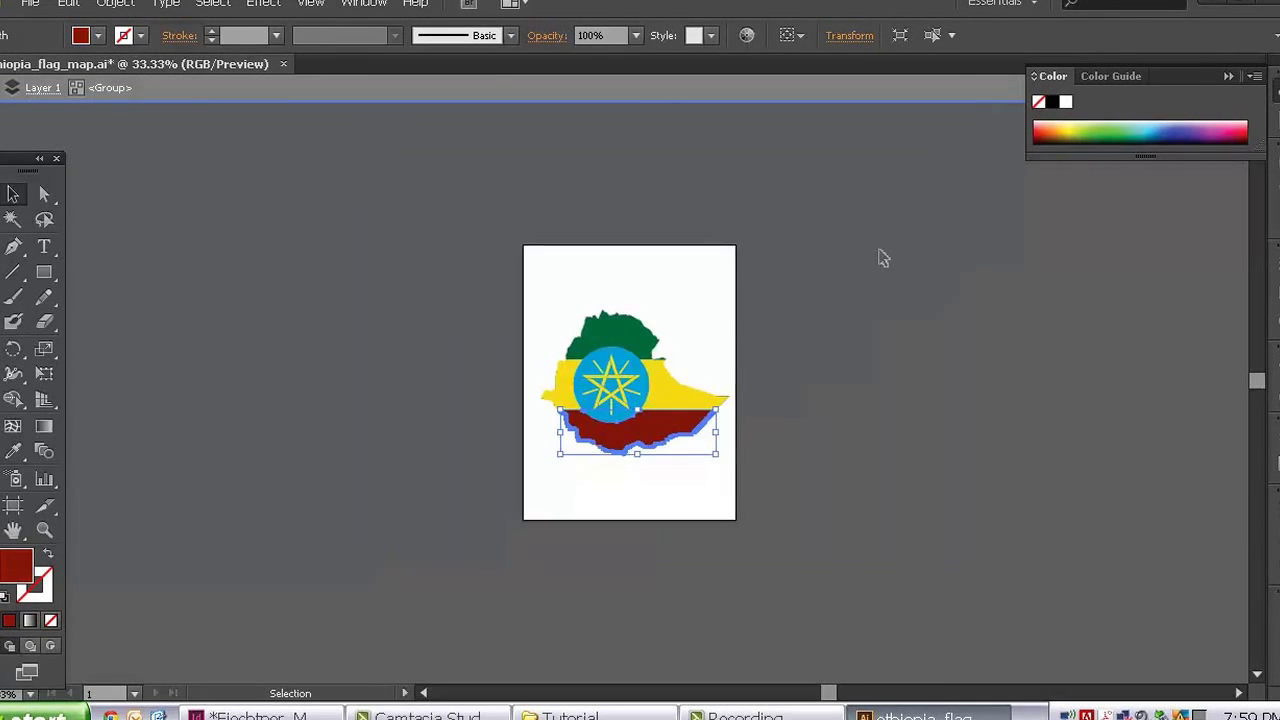
left_click(740, 350)
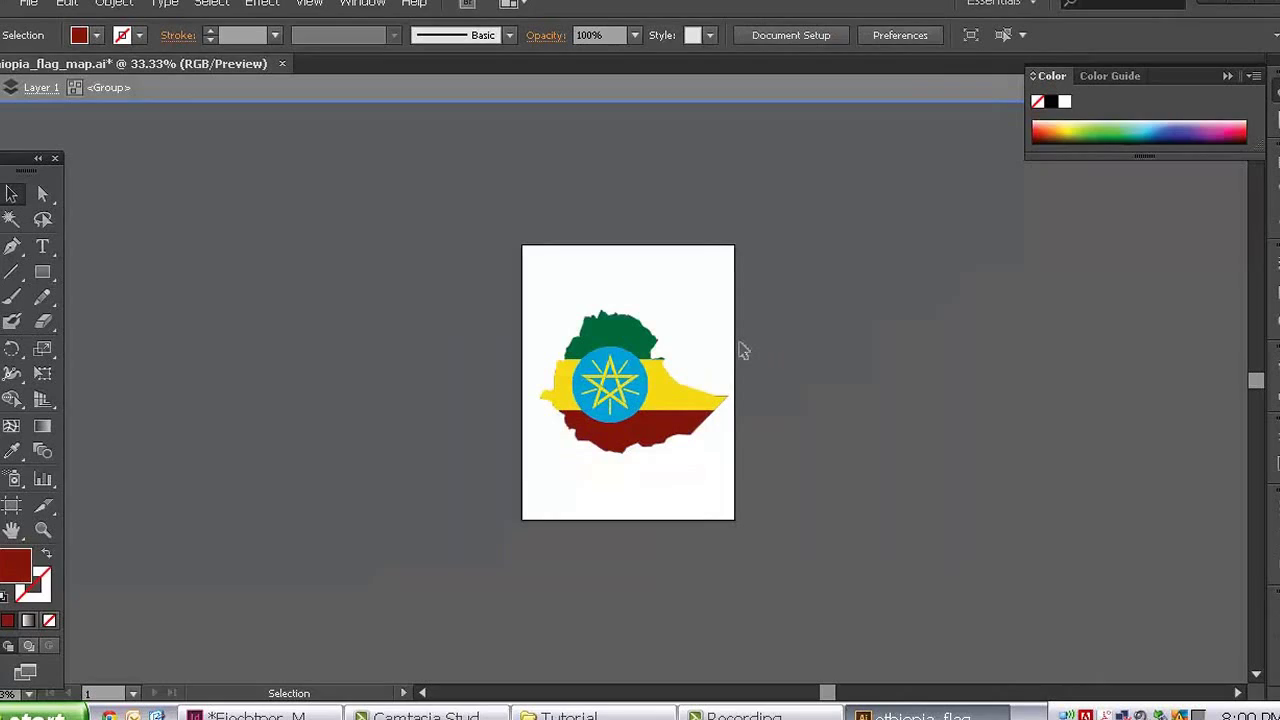
left_click(30, 5)
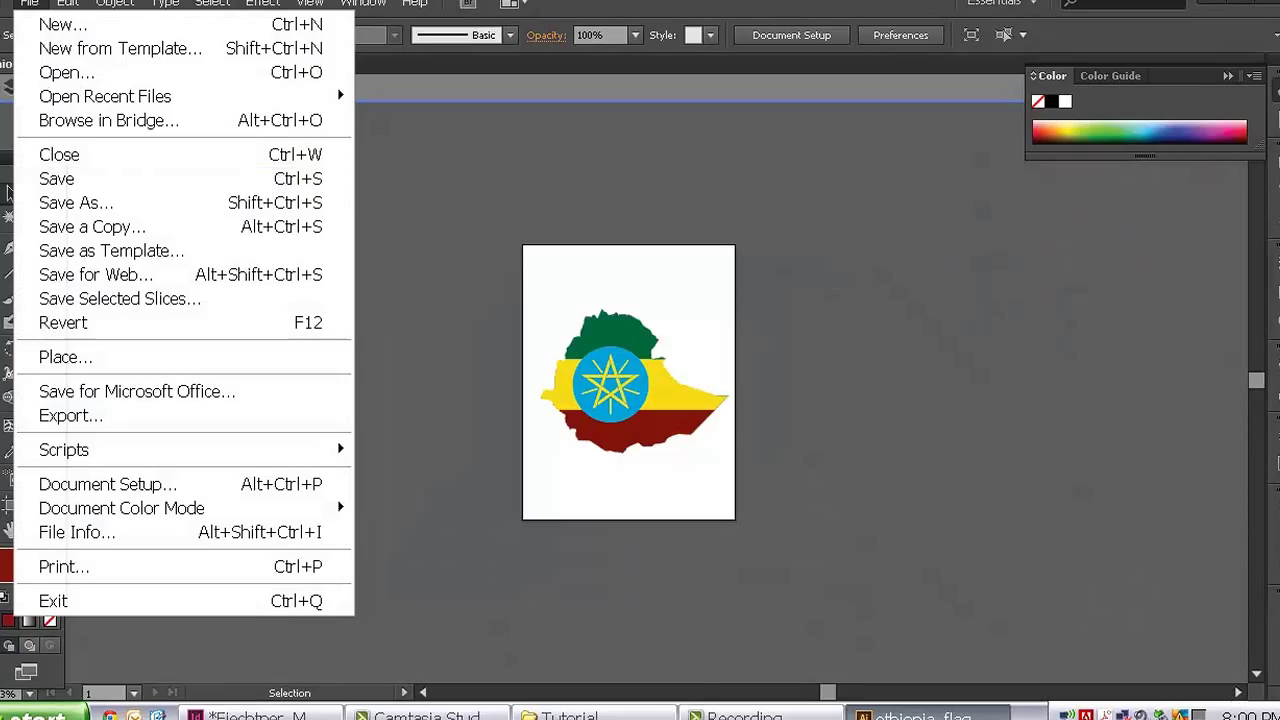
key("Escape")
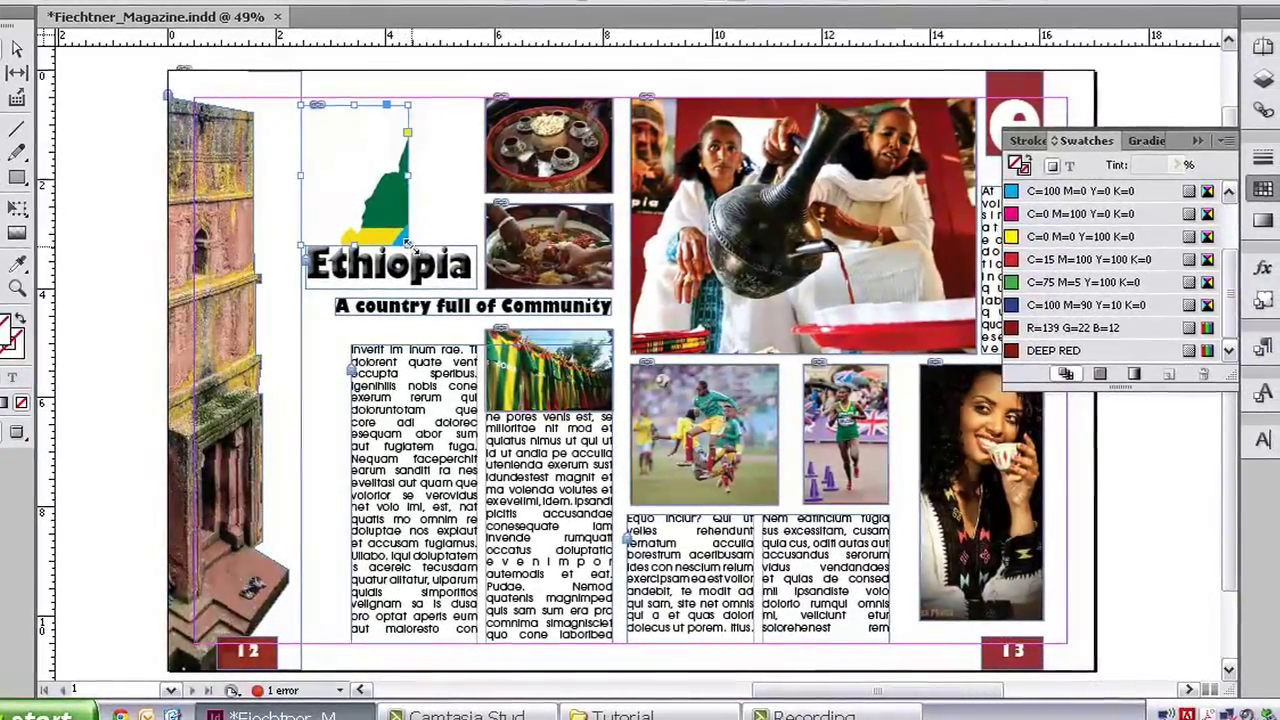
- Back in InDesign, fill the flag map's frame proportionally and enlarge the frame to about 5.33 by 3.55 in around the map
left_click_drag(408, 245, 486, 297)
right_click(381, 176)
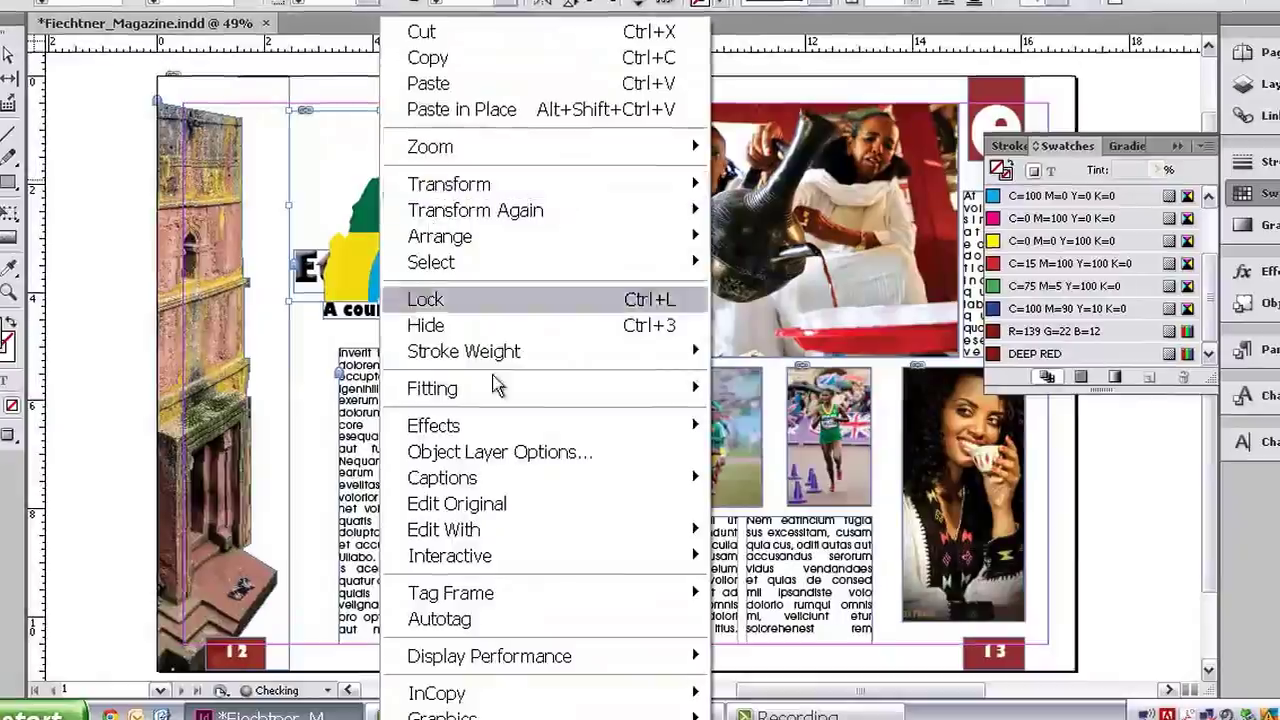
mouse_move(523, 397)
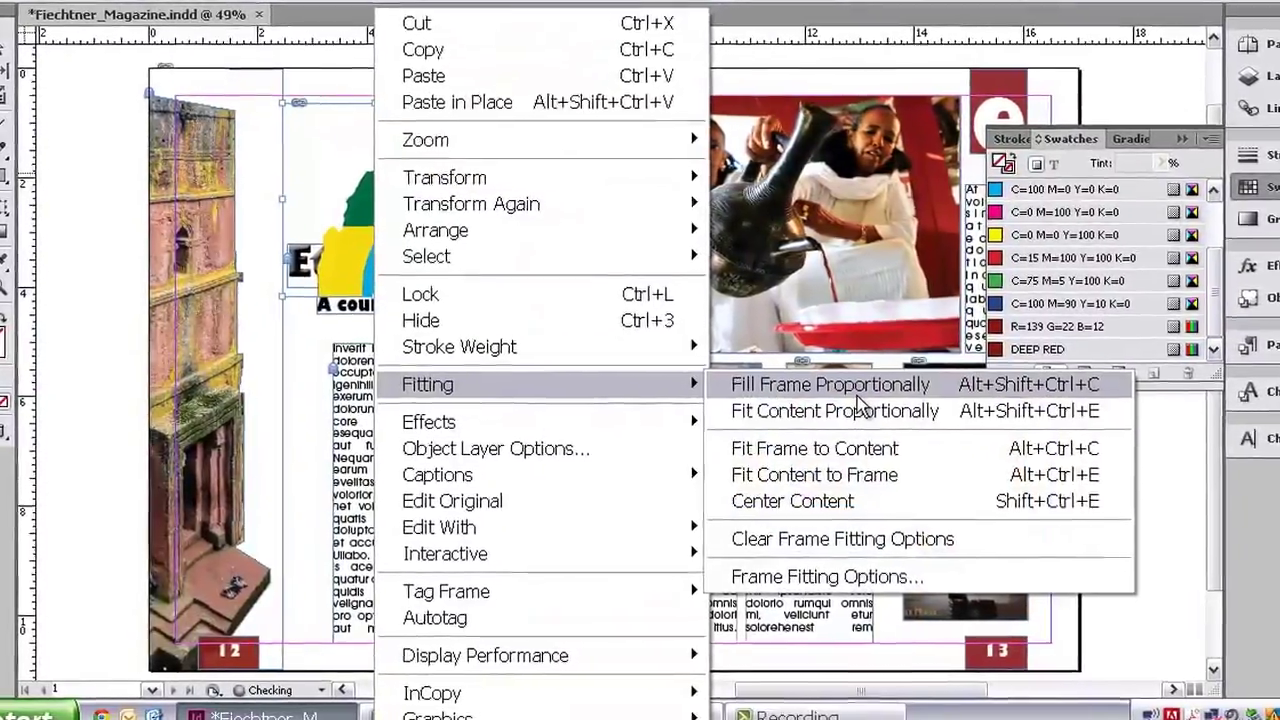
left_click(822, 389)
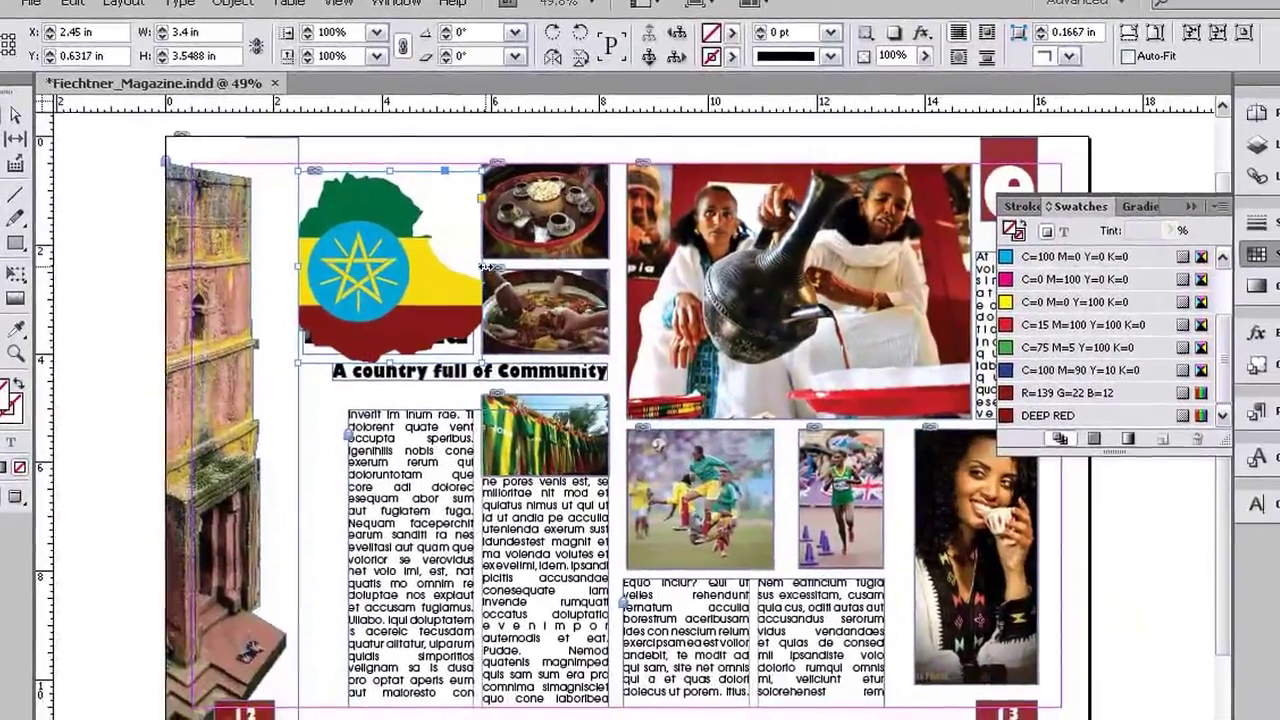
mouse_move(516, 285)
left_mouse_down()
mouse_move(578, 289)
mouse_move(521, 262)
left_mouse_up()
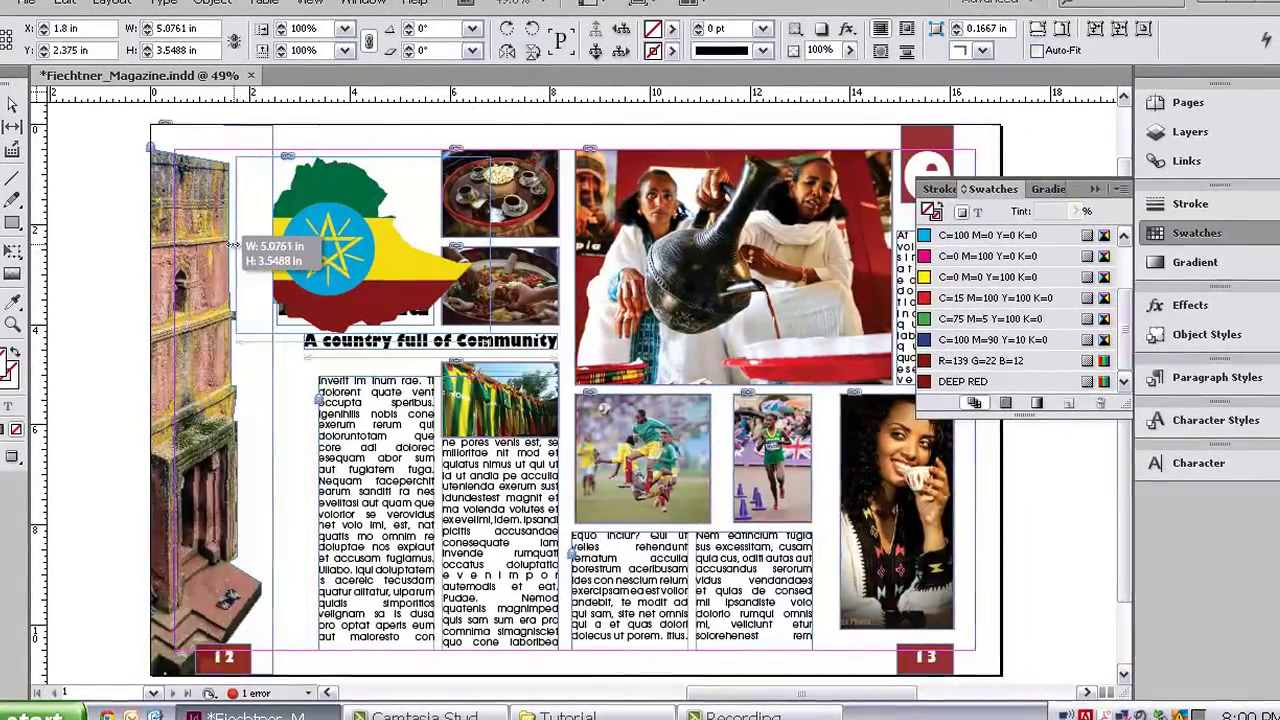
left_click_drag(273, 245, 238, 255)
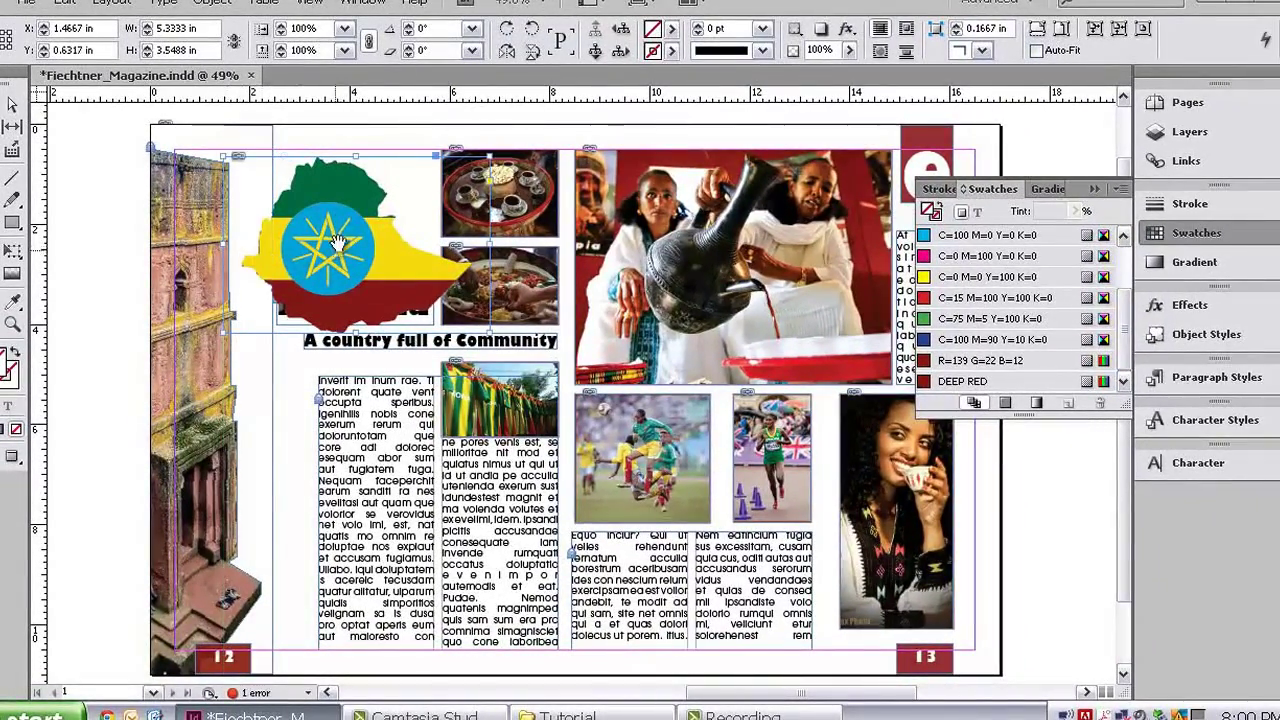
left_click_drag(338, 242, 362, 247)
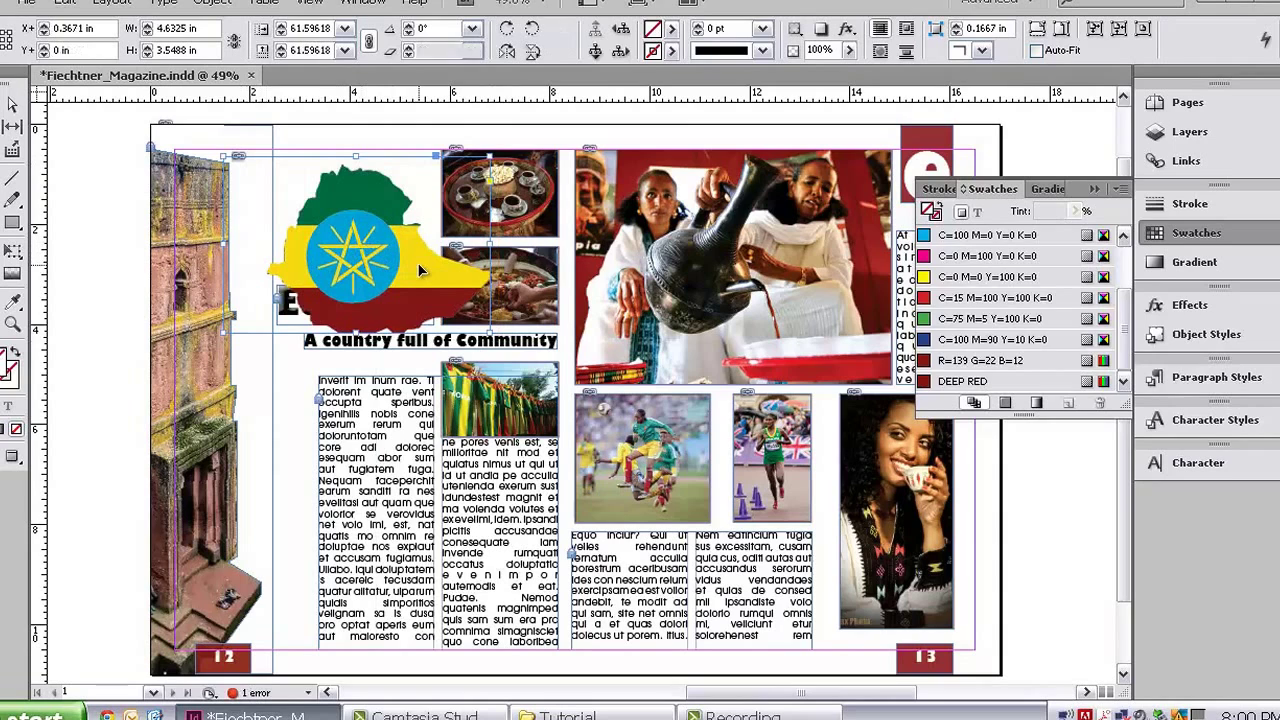
key("ctrl+z")
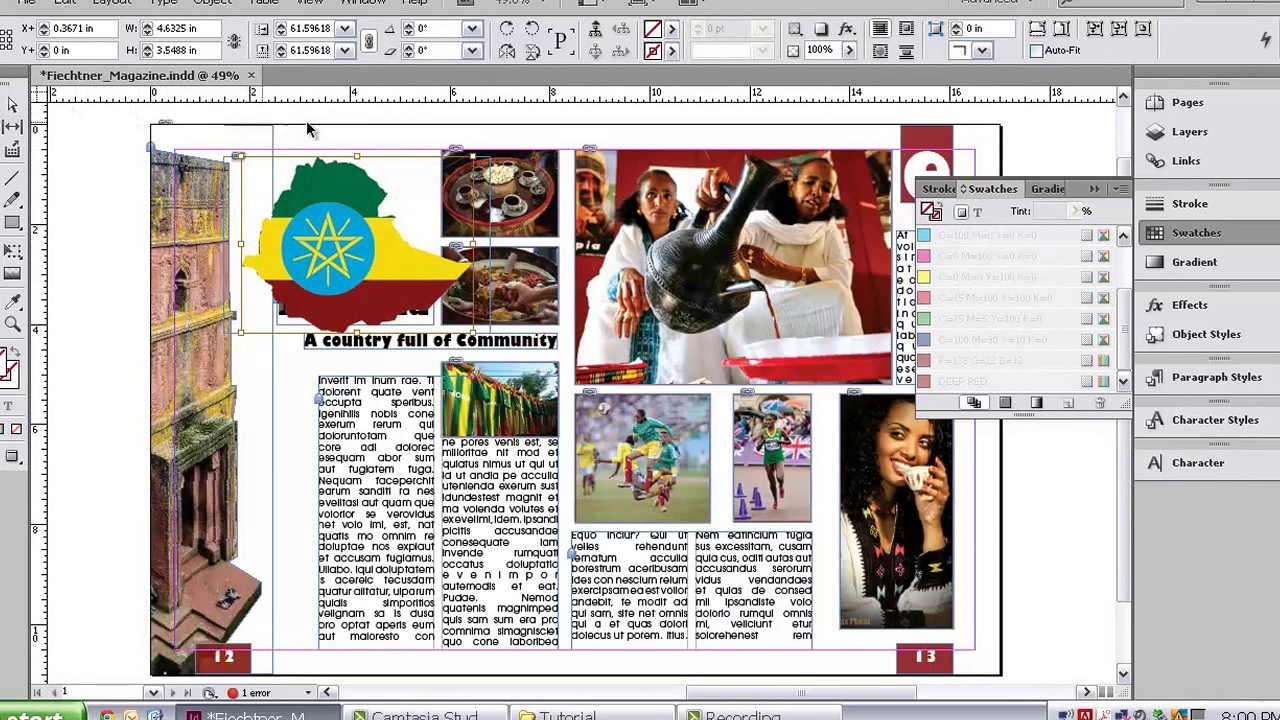
left_click(340, 128)
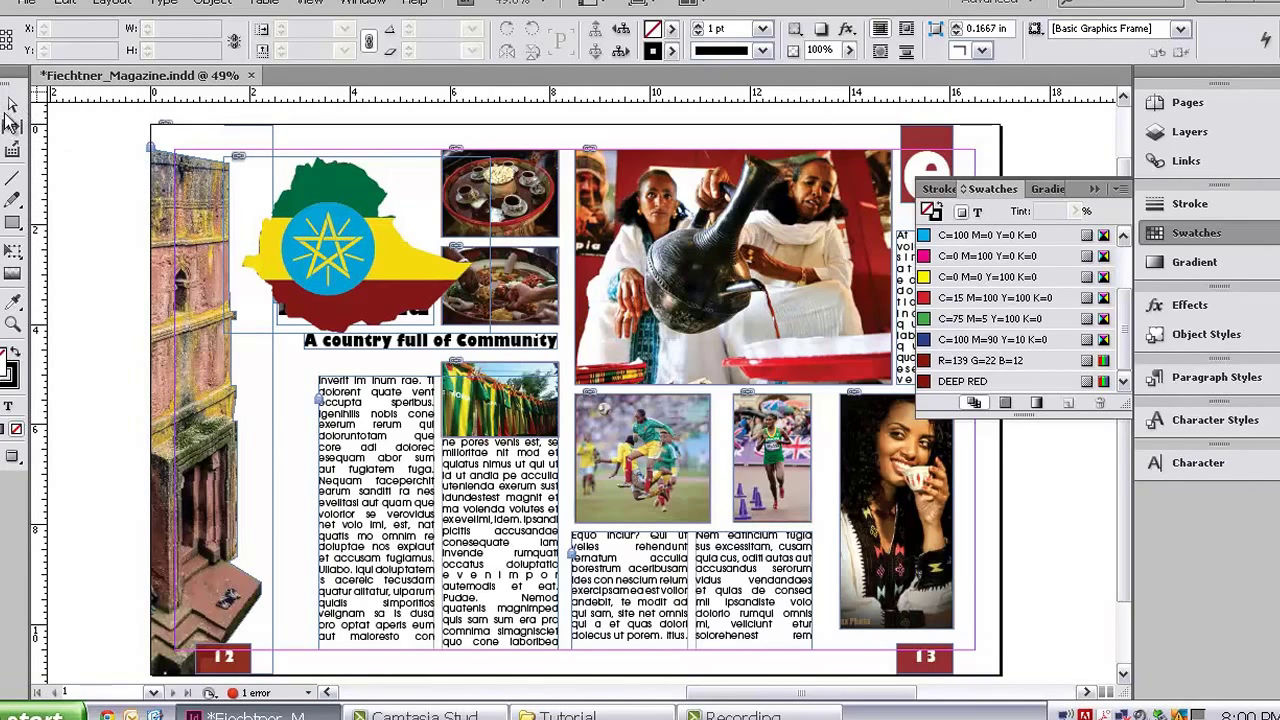
- Delete the lower food photo beside the Ethiopia title and move the flag map to about X 2.15 in, Y 1.19 in
left_click(553, 283)
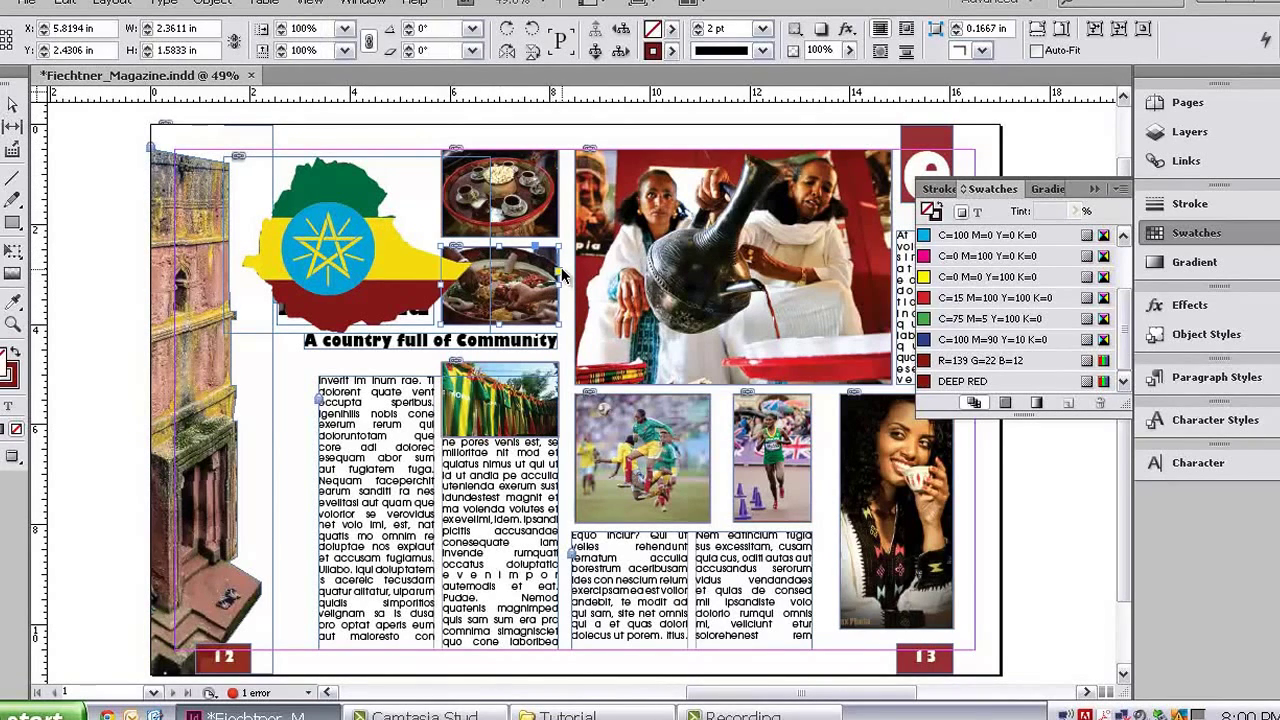
key("Delete")
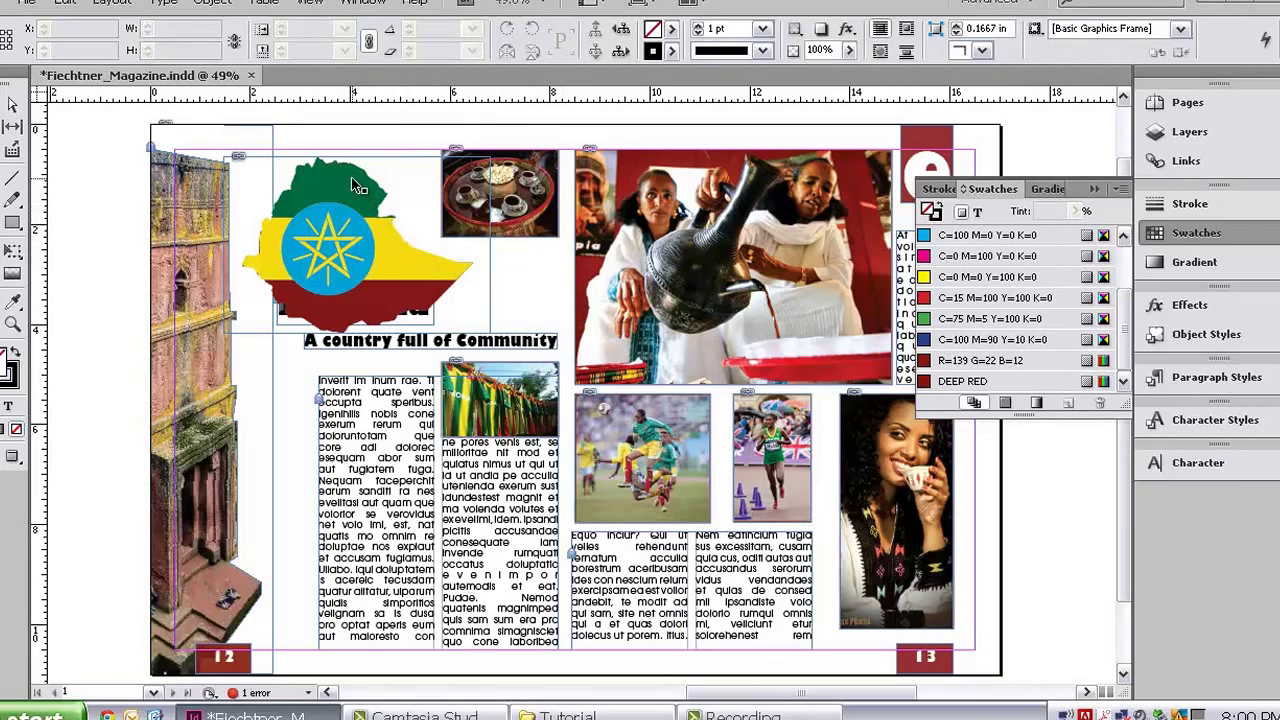
left_click(365, 203)
left_click_drag(365, 203, 394, 243)
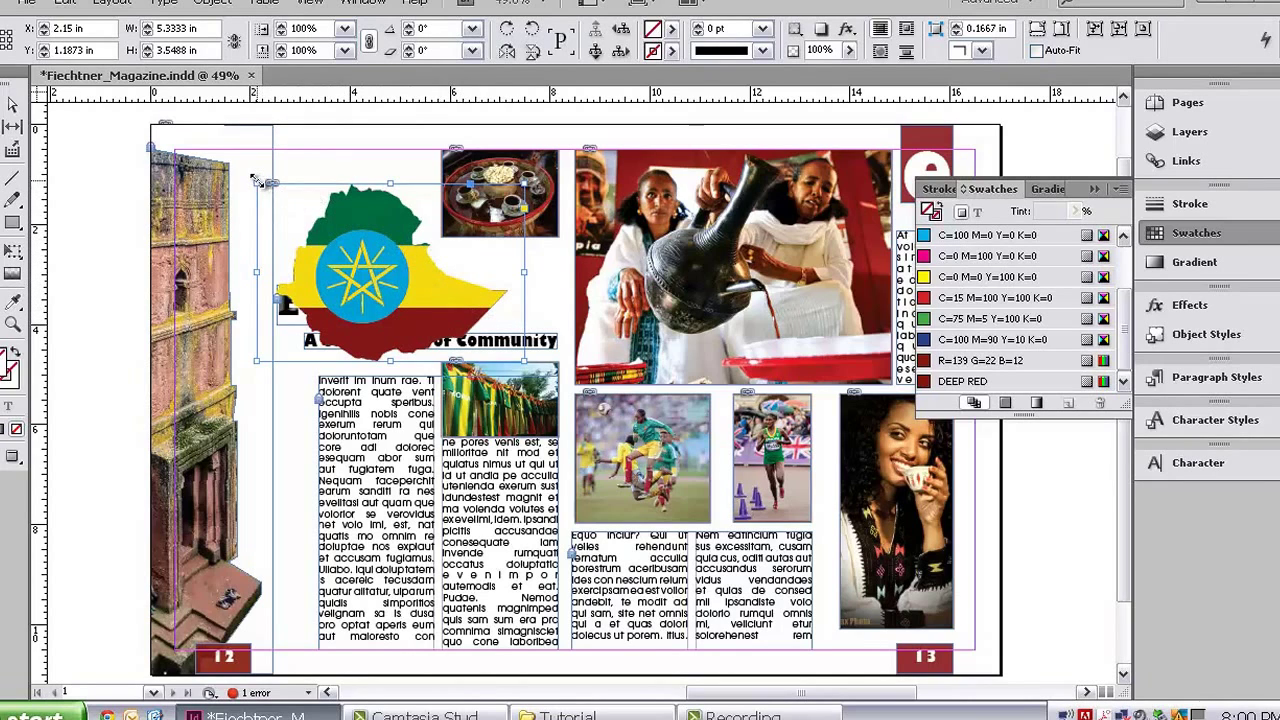
- Enlarge the flag map to about 5.94 by 3.95 in and move it to about X 1.47 in, Y 0.87 in
left_click_drag(258, 183, 243, 164)
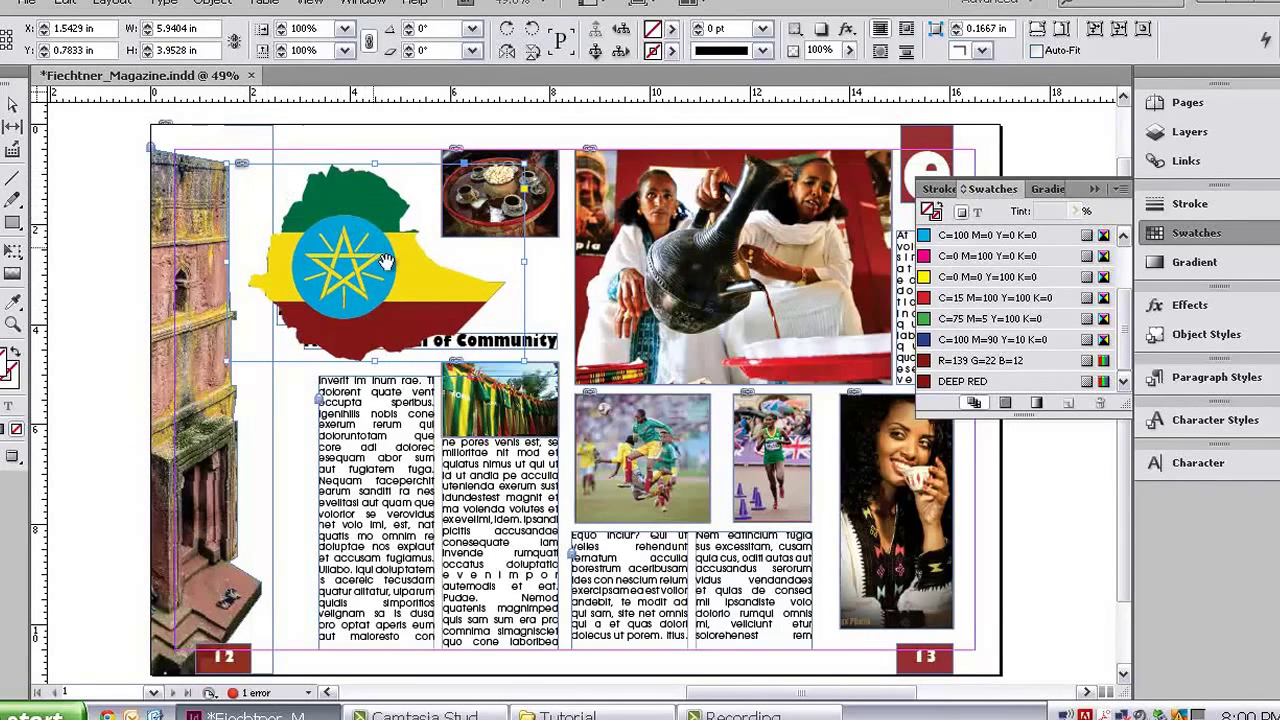
left_click_drag(429, 291, 419, 282)
key("Left")
key("Left")
key("Left")
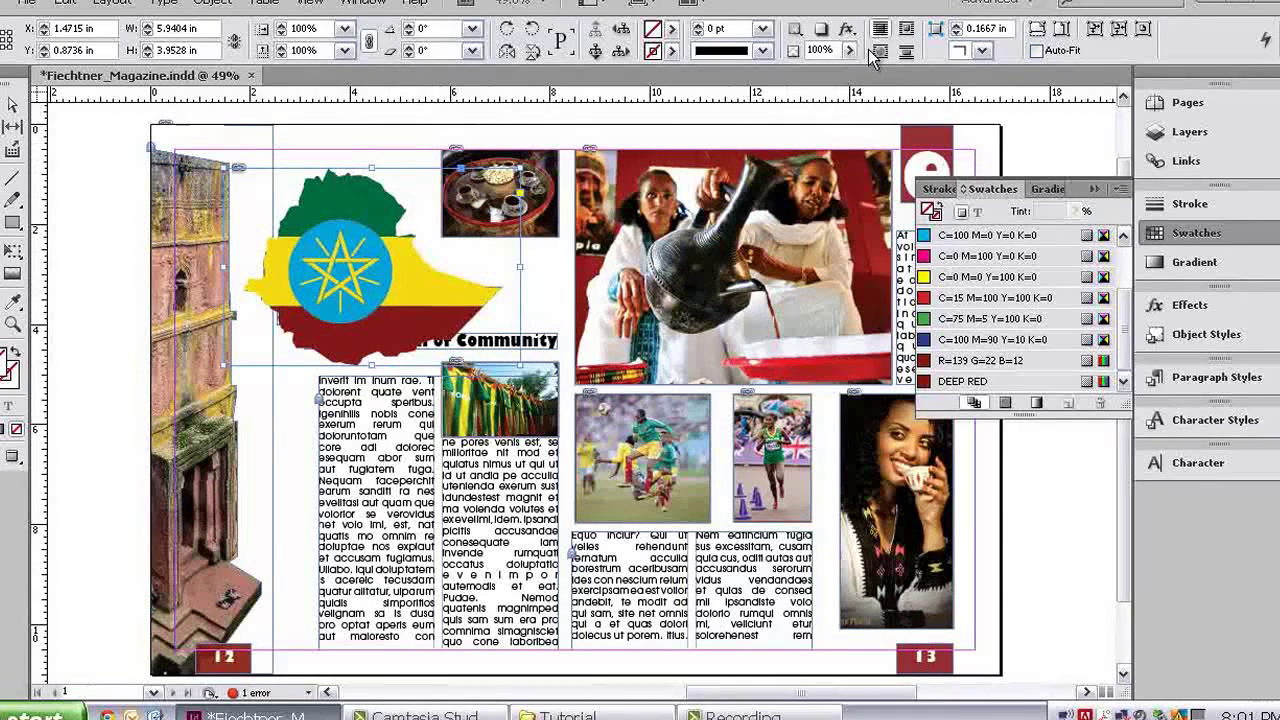
- Lower the flag map's opacity to 45% and send it behind the Ethiopia title and subtitle
left_click(853, 55)
left_click_drag(852, 68, 798, 72)
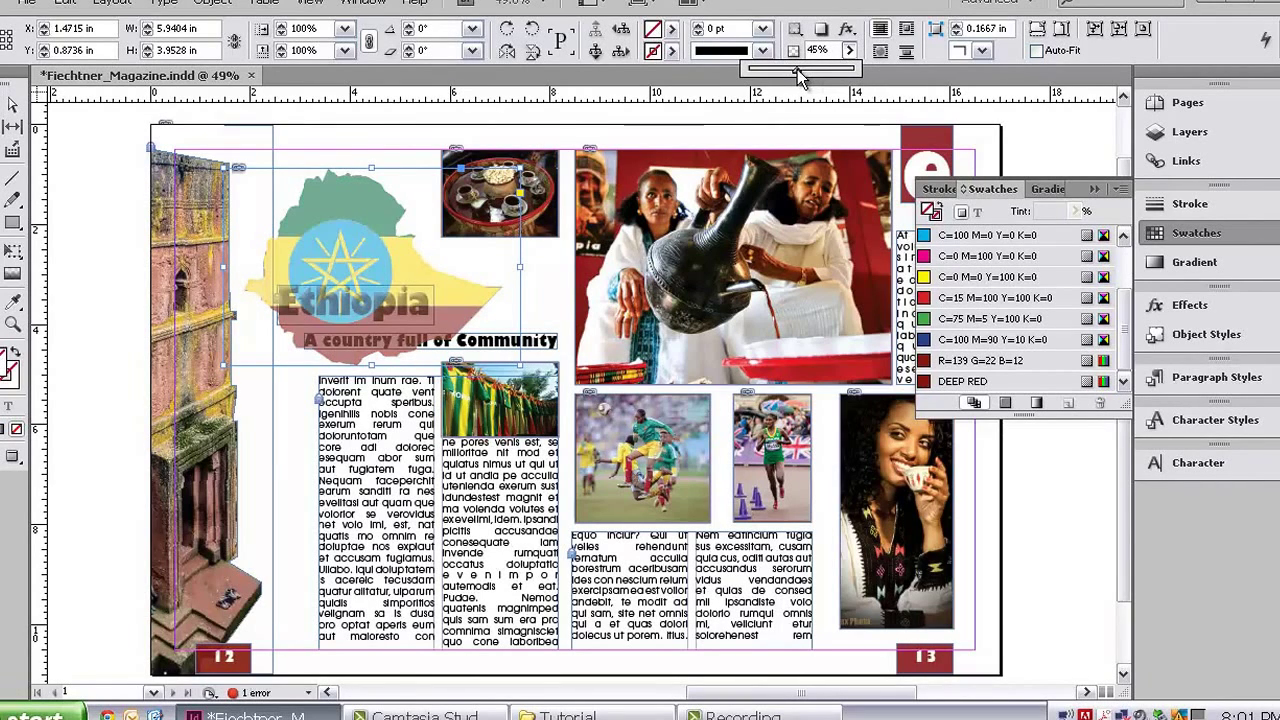
left_click(395, 256)
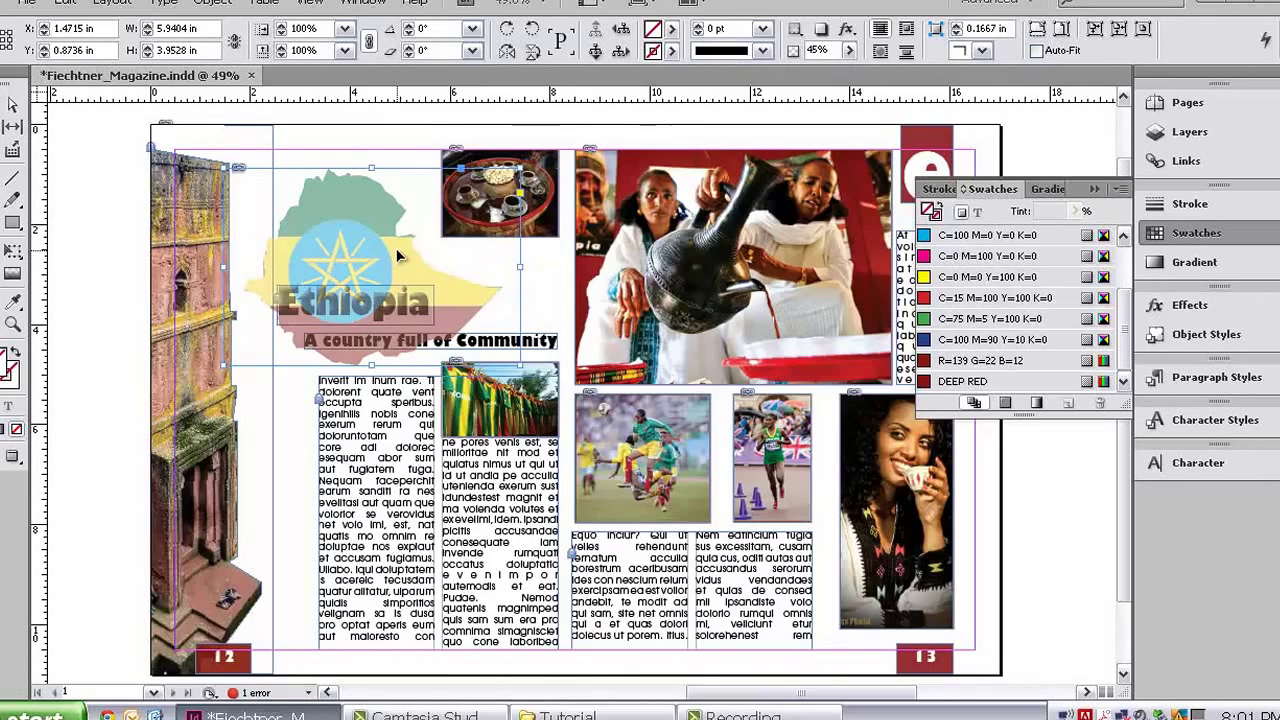
right_click(397, 256)
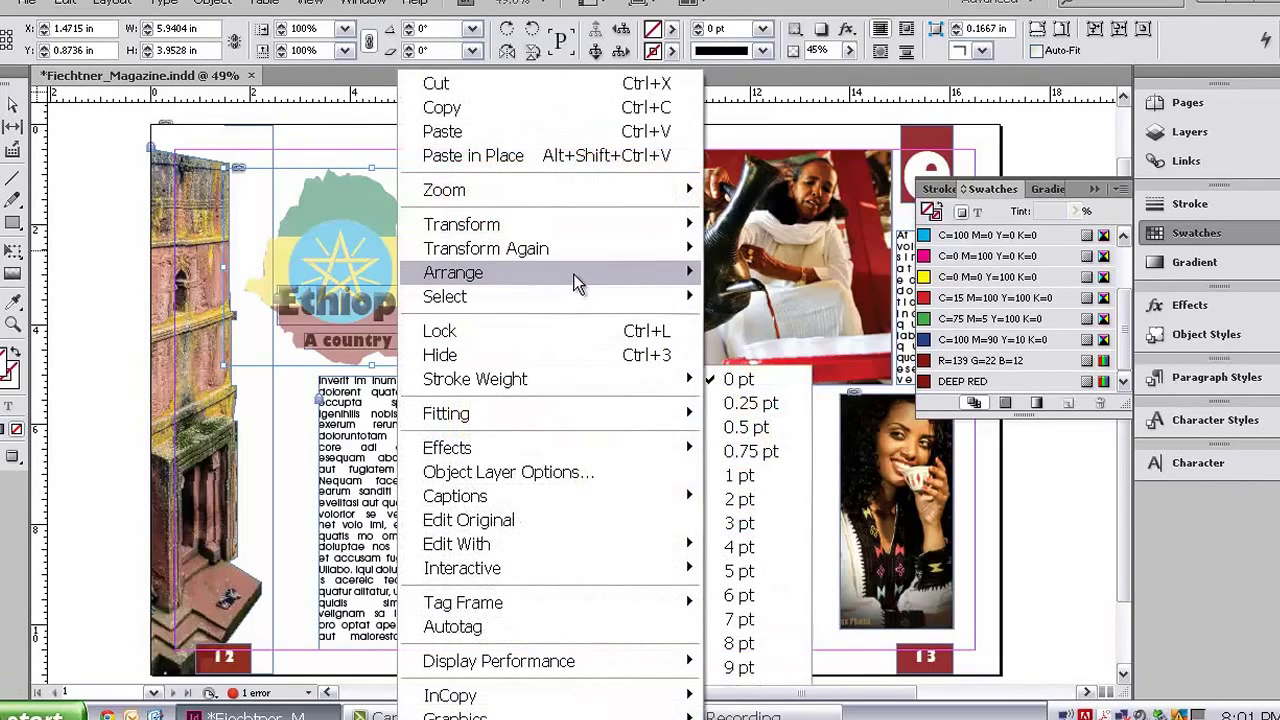
mouse_move(578, 284)
left_click(748, 297)
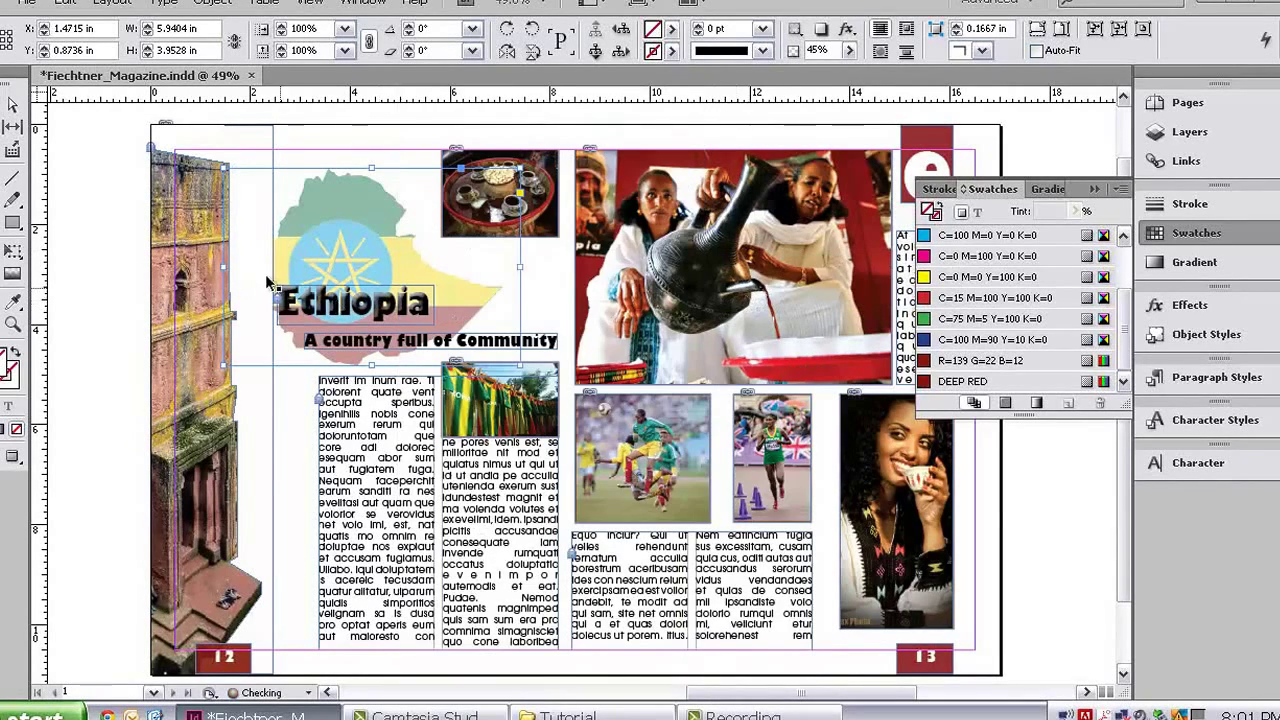
left_click(257, 194)
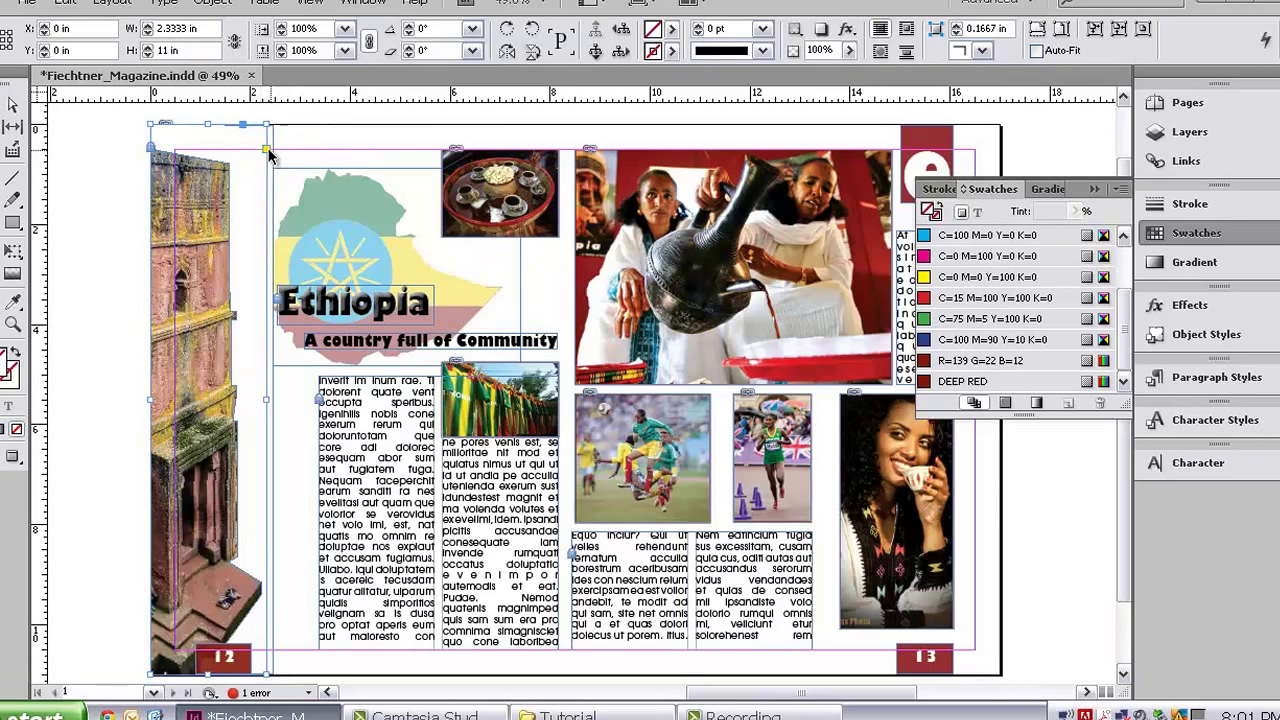
left_click(267, 151)
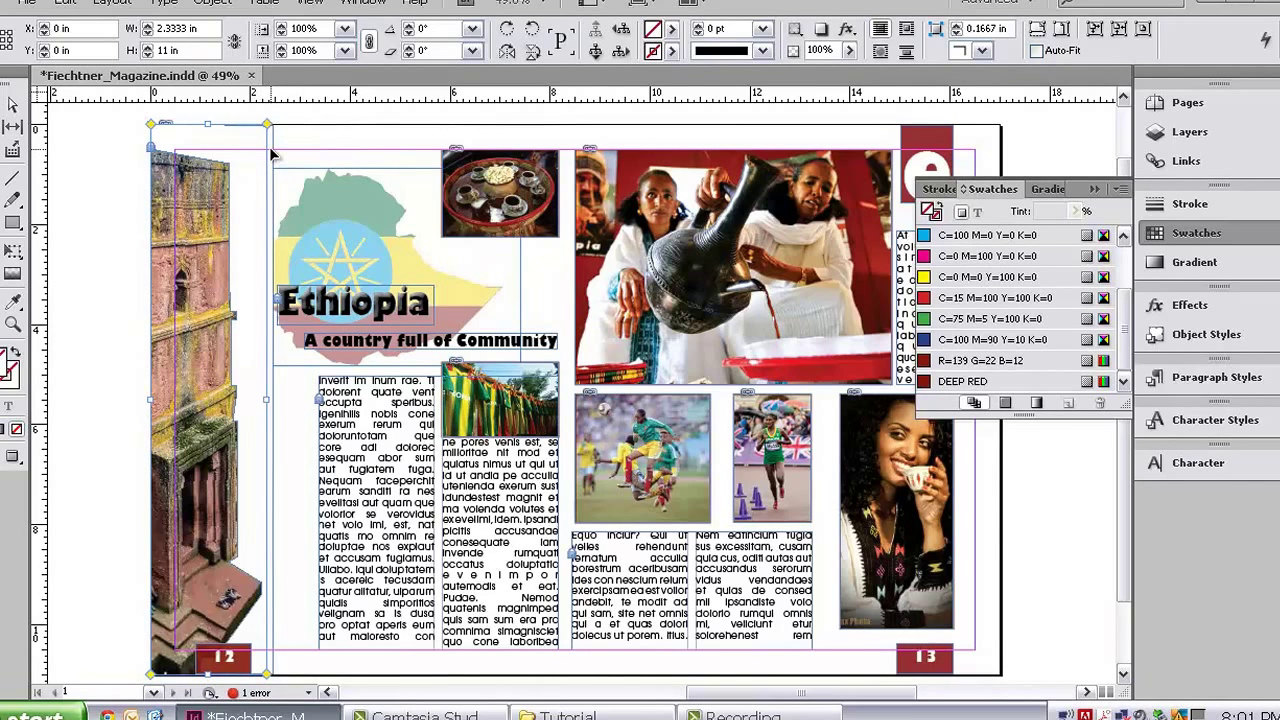
right_click(272, 153)
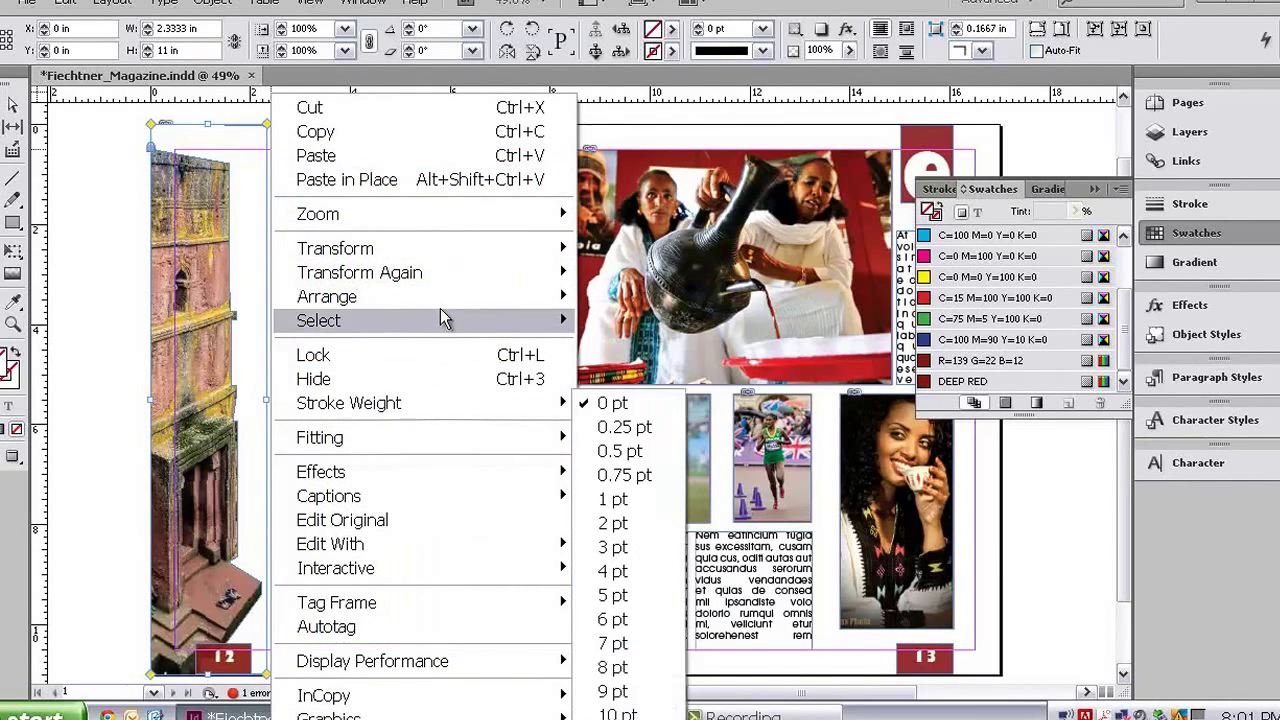
mouse_move(470, 297)
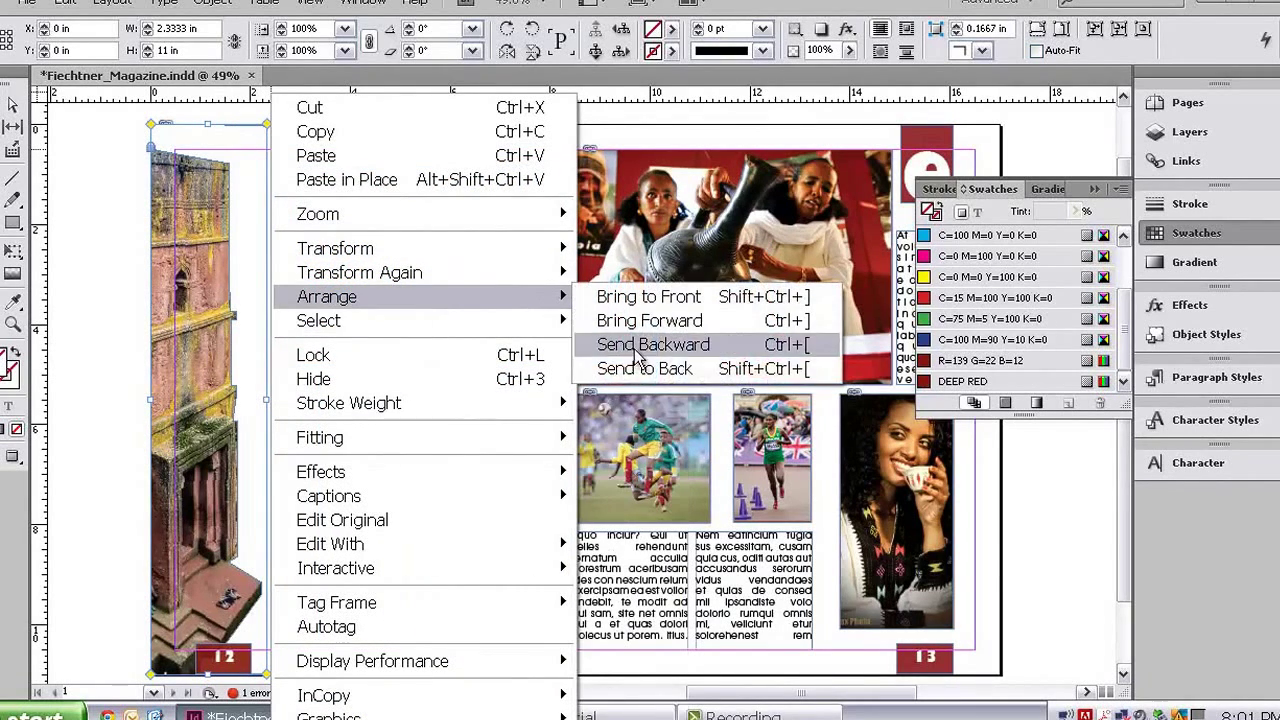
left_click(208, 246)
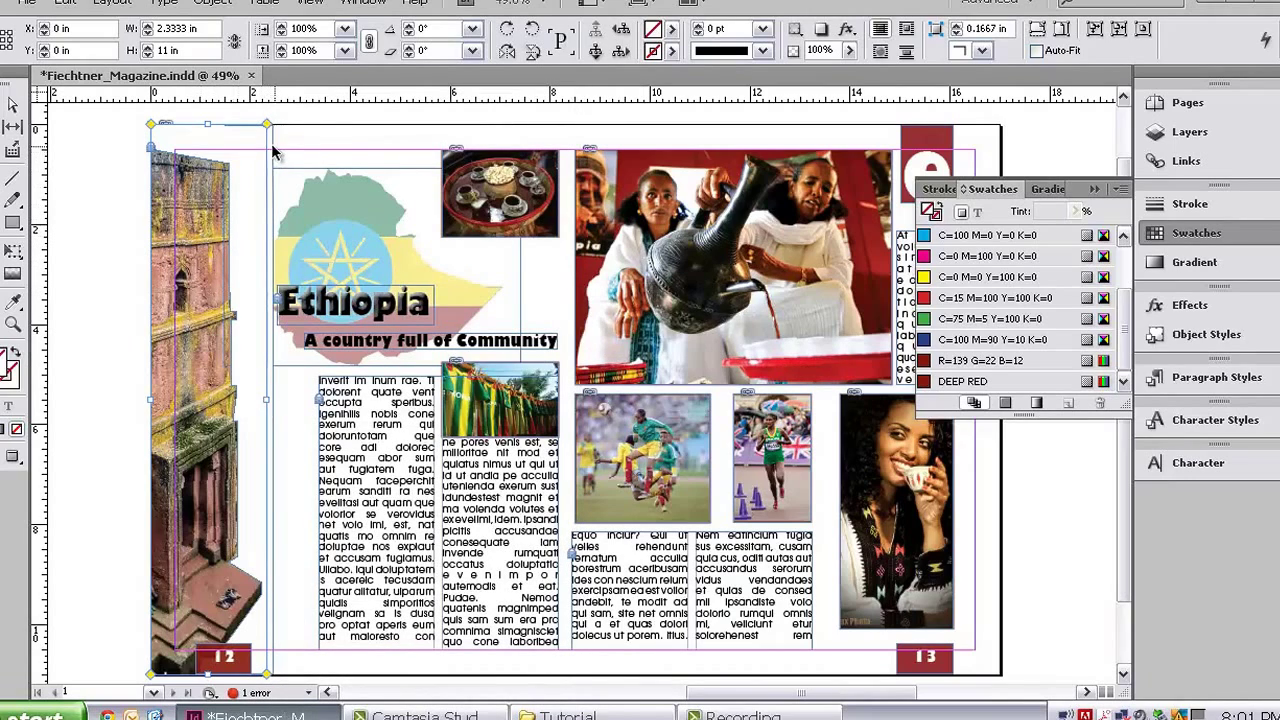
- Unlock all items on the spread and send the white shape around the church photo to the back
left_click(205, 4)
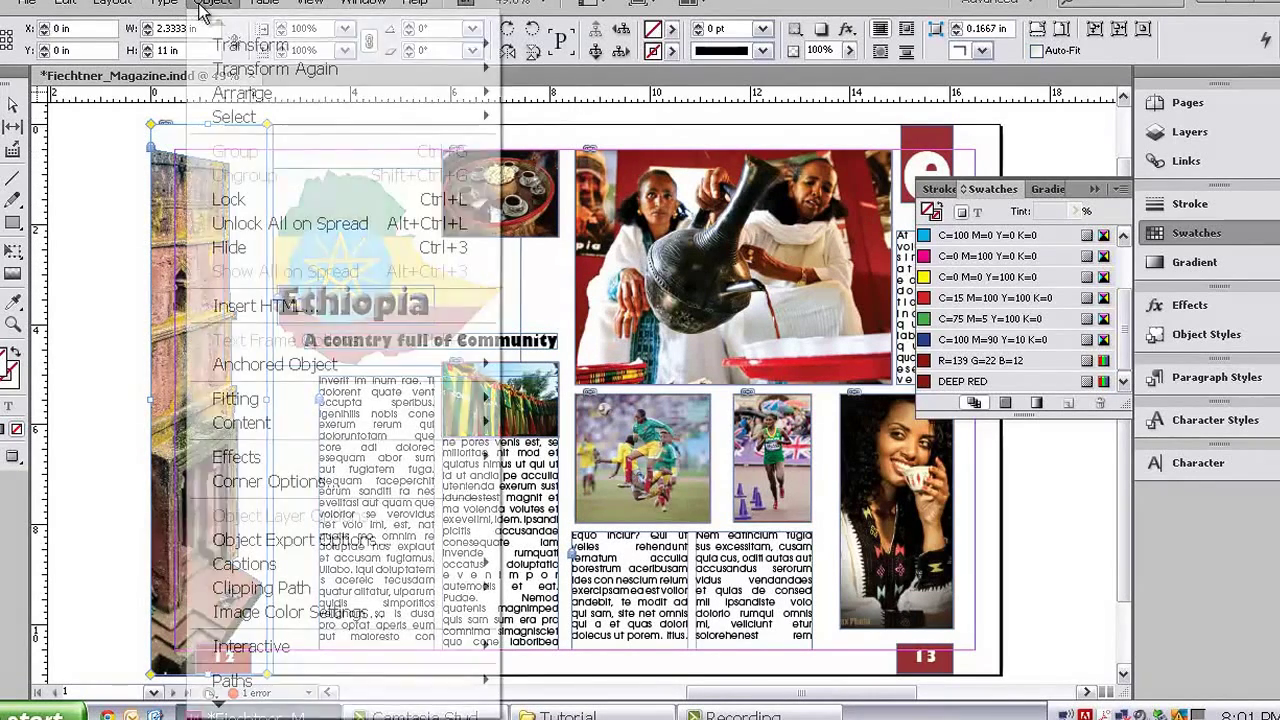
left_click(290, 221)
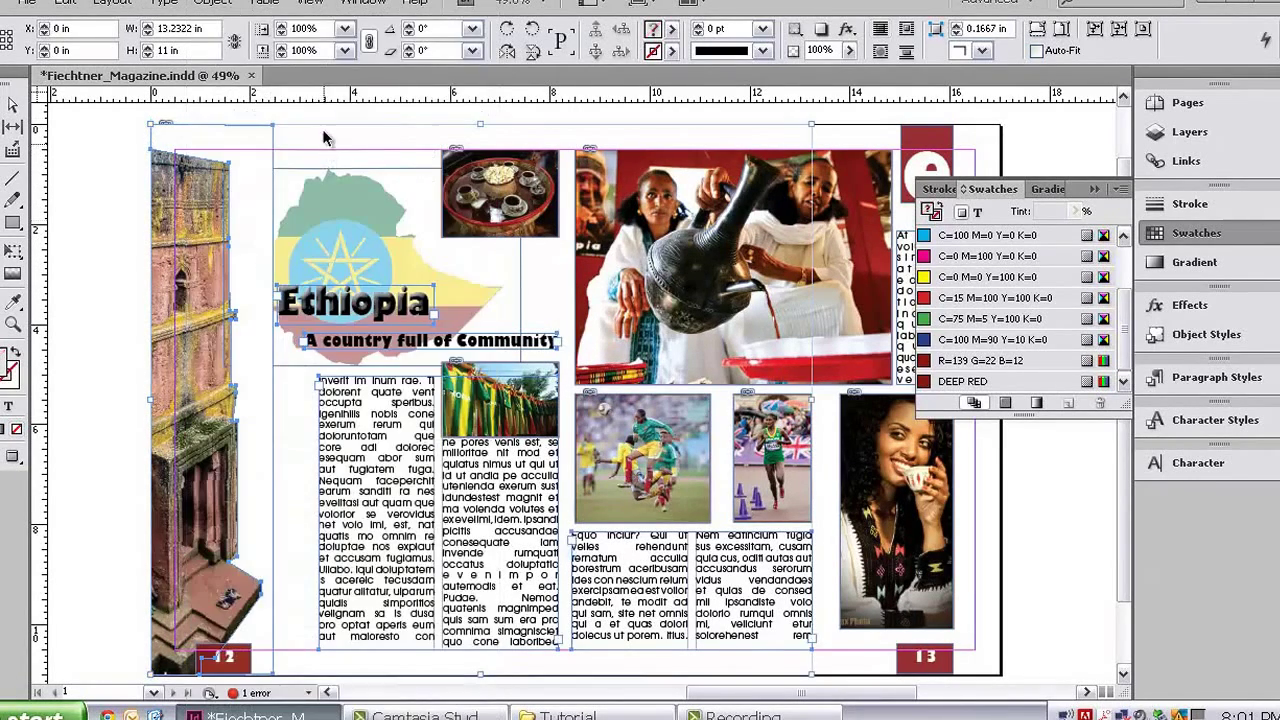
left_click(262, 157)
right_click(262, 157)
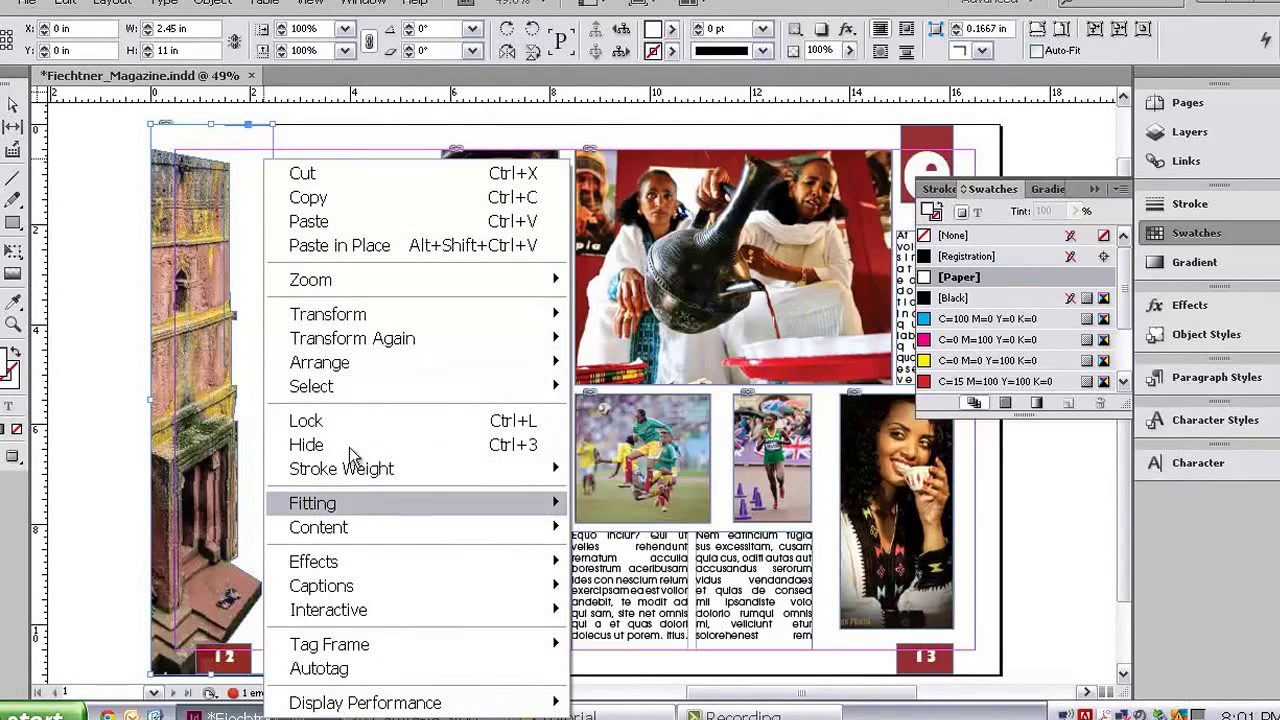
mouse_move(350, 366)
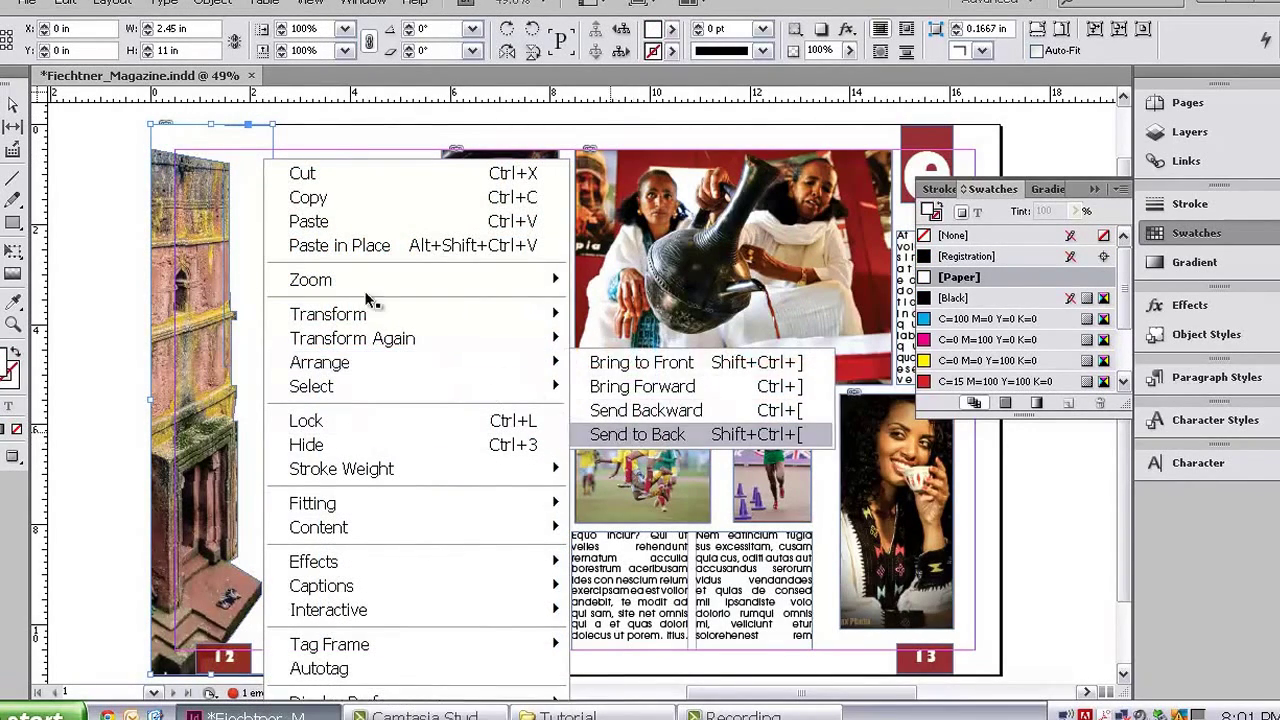
left_click(637, 434)
- Send the church photo to the back so it sits behind the white shape, and deselect it
left_click(250, 155)
right_click(250, 155)
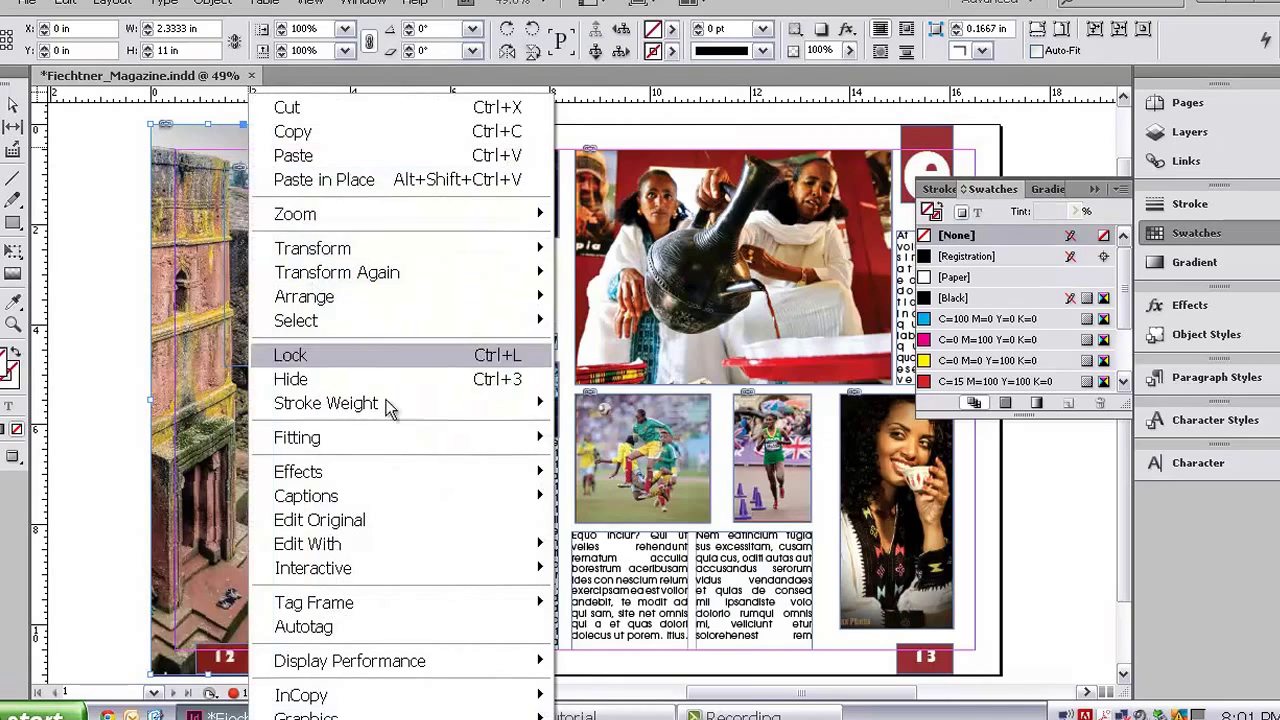
mouse_move(395, 315)
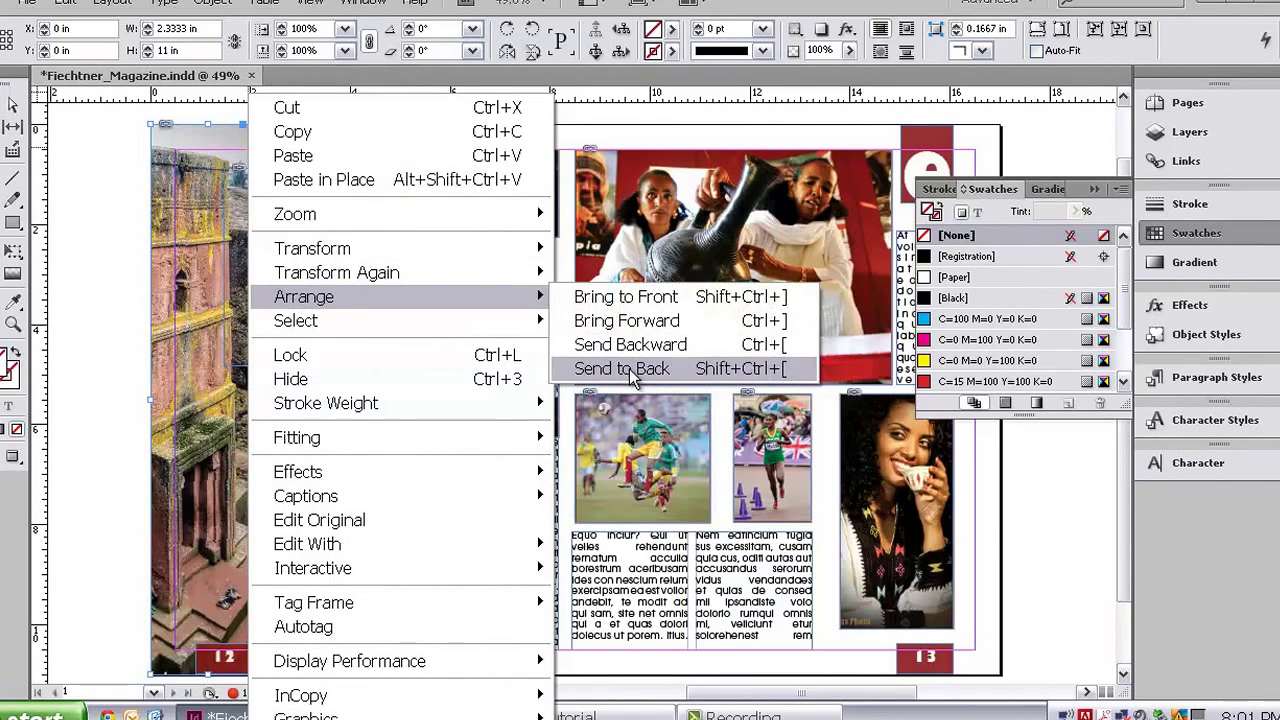
left_click(633, 372)
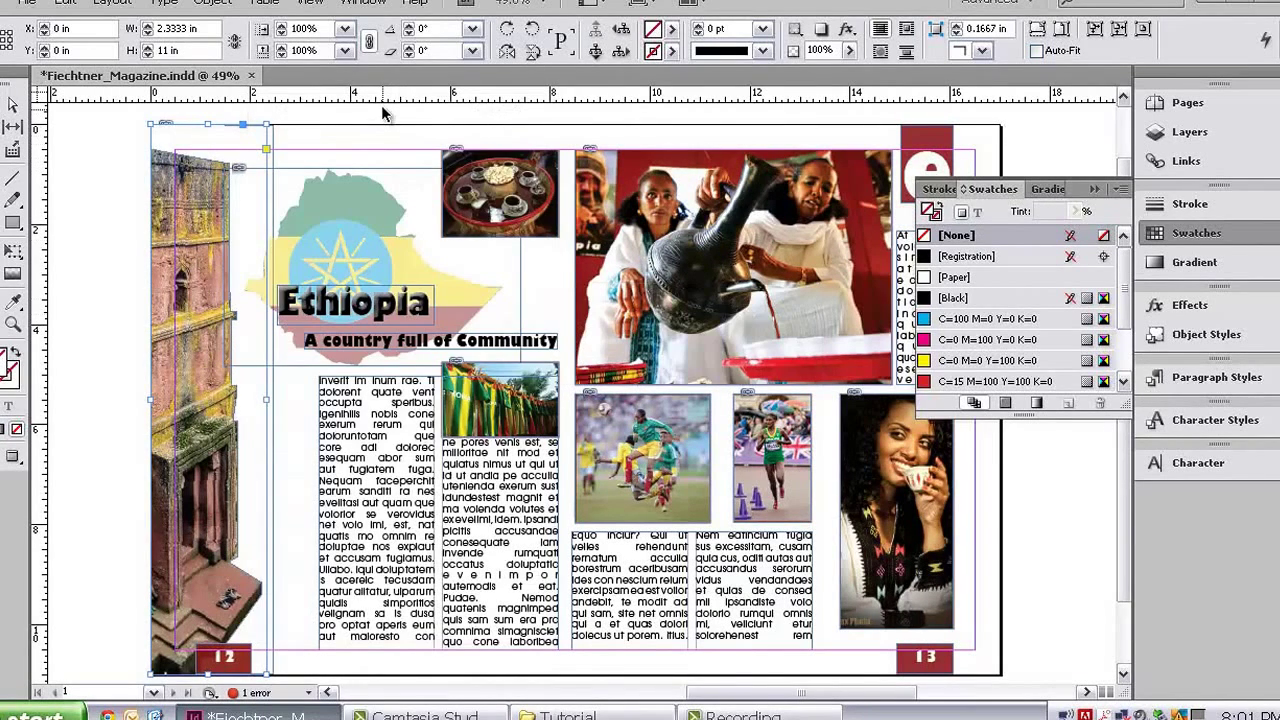
left_click(383, 115)
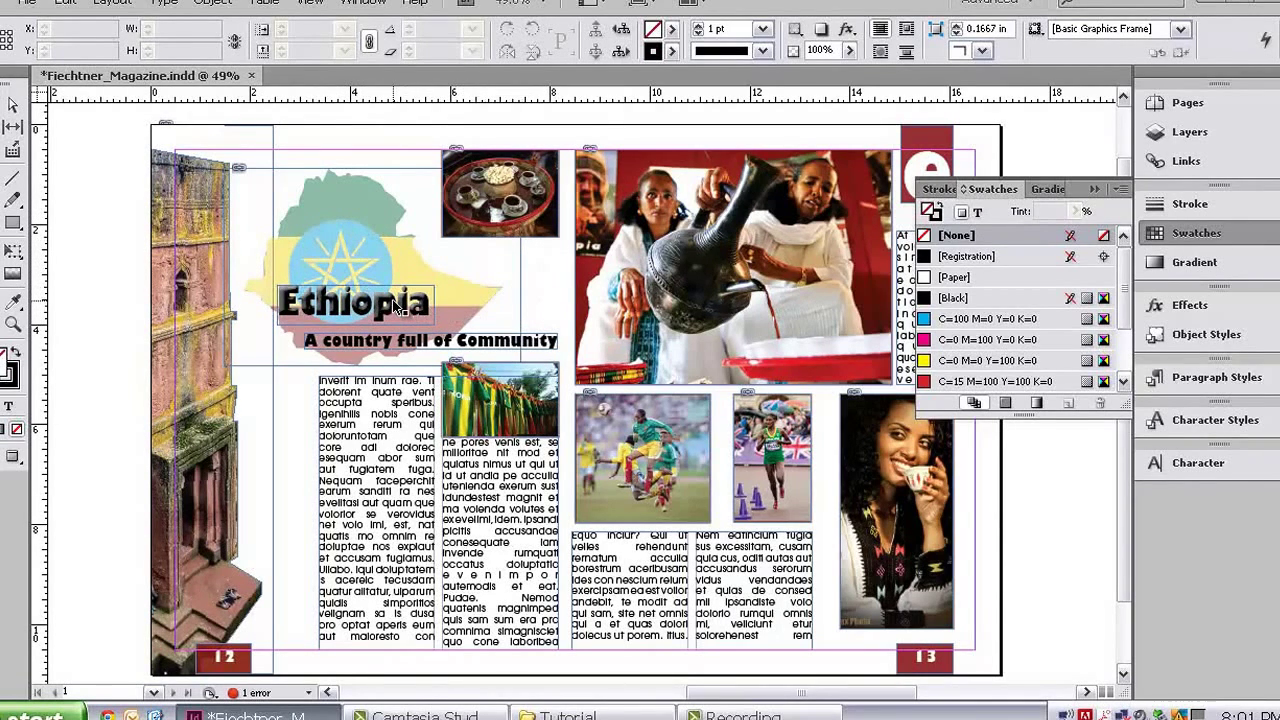
- Move the Ethiopia title over the map's lower right part and the subtitle beneath it to about X 3.15 in, Y 4.03 in
left_click_drag(393, 307, 510, 277)
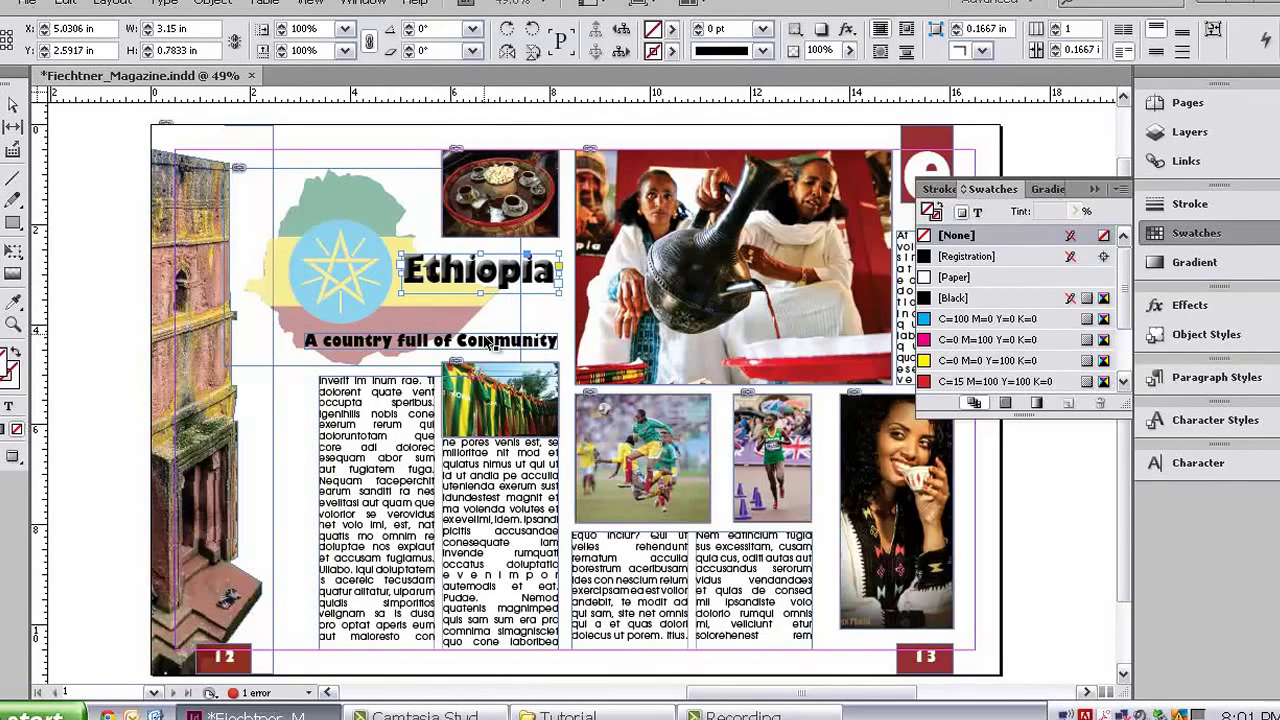
left_click_drag(488, 280, 514, 335)
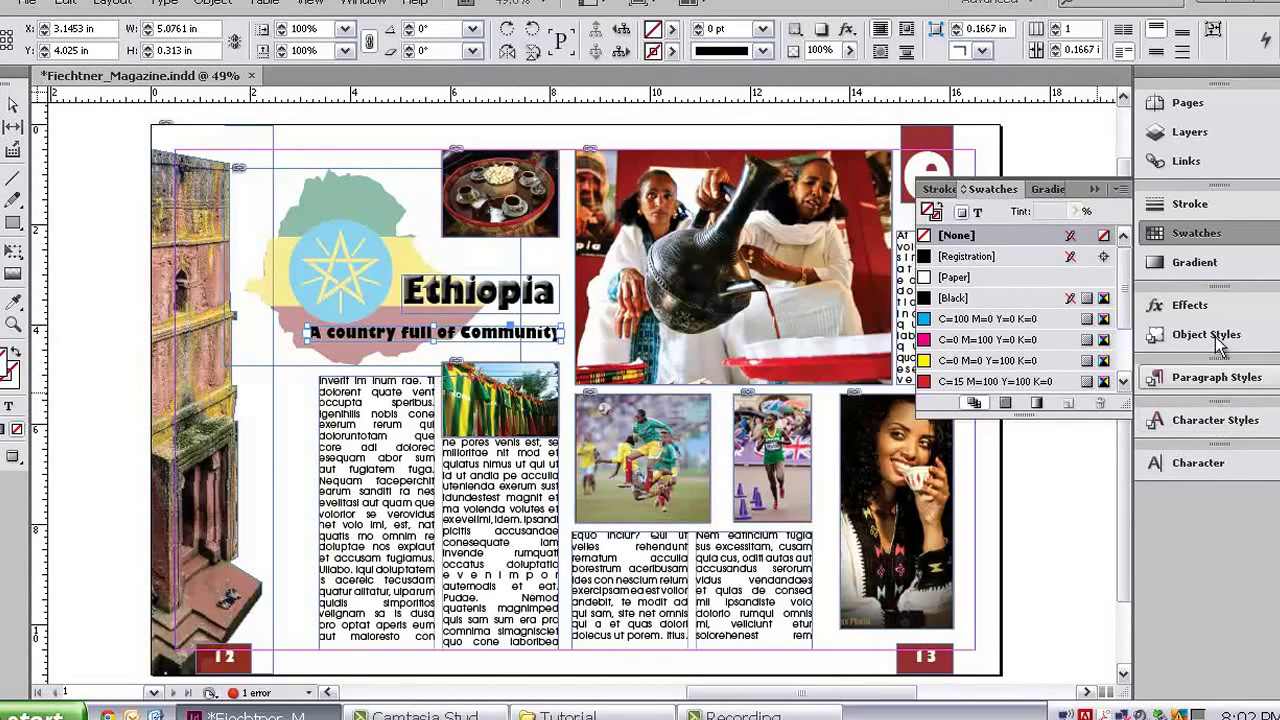
- Reduce the font size of the subtitle "A country full of Community" to 20 pt
left_click(1100, 189)
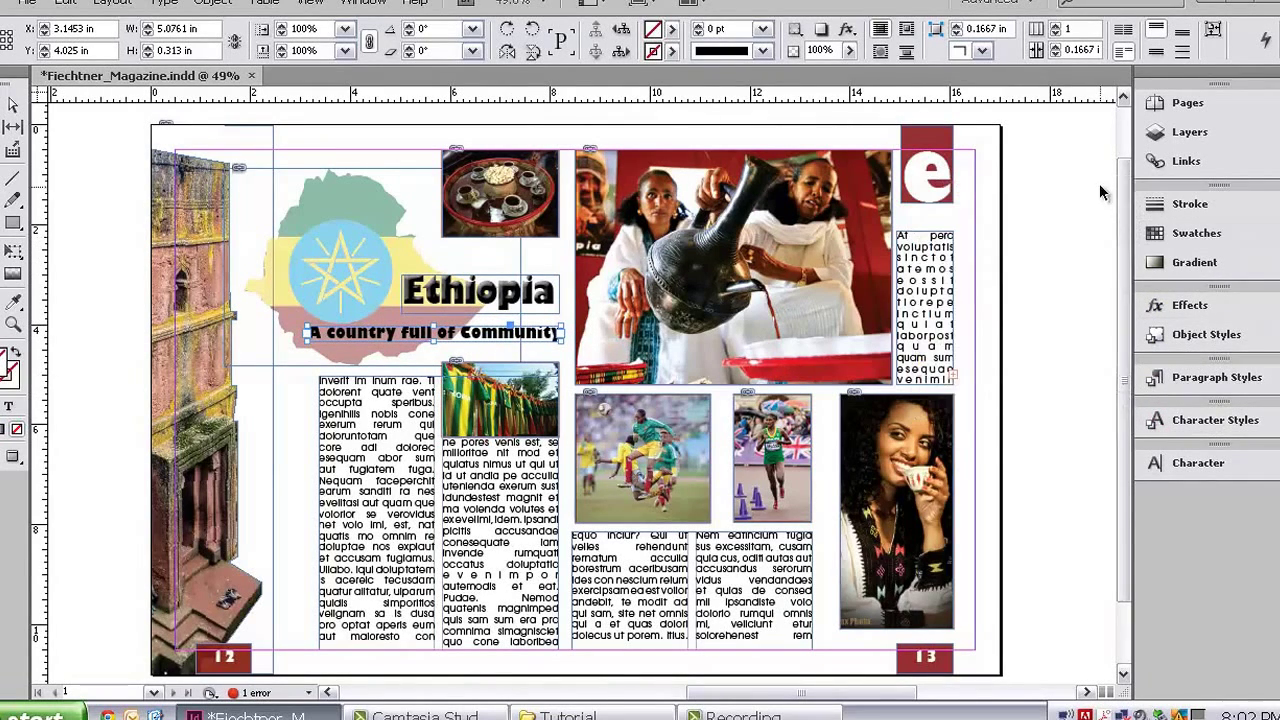
left_click(1197, 464)
left_click(950, 528)
left_click(950, 528)
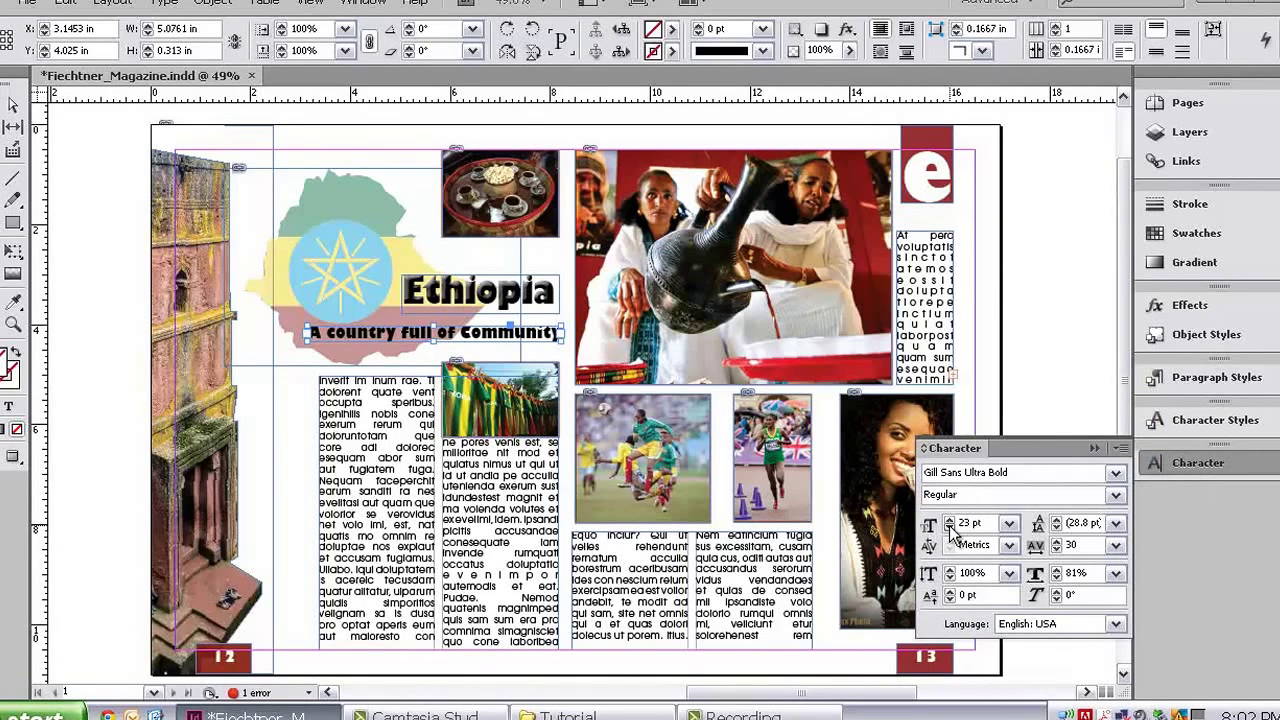
left_click(950, 528)
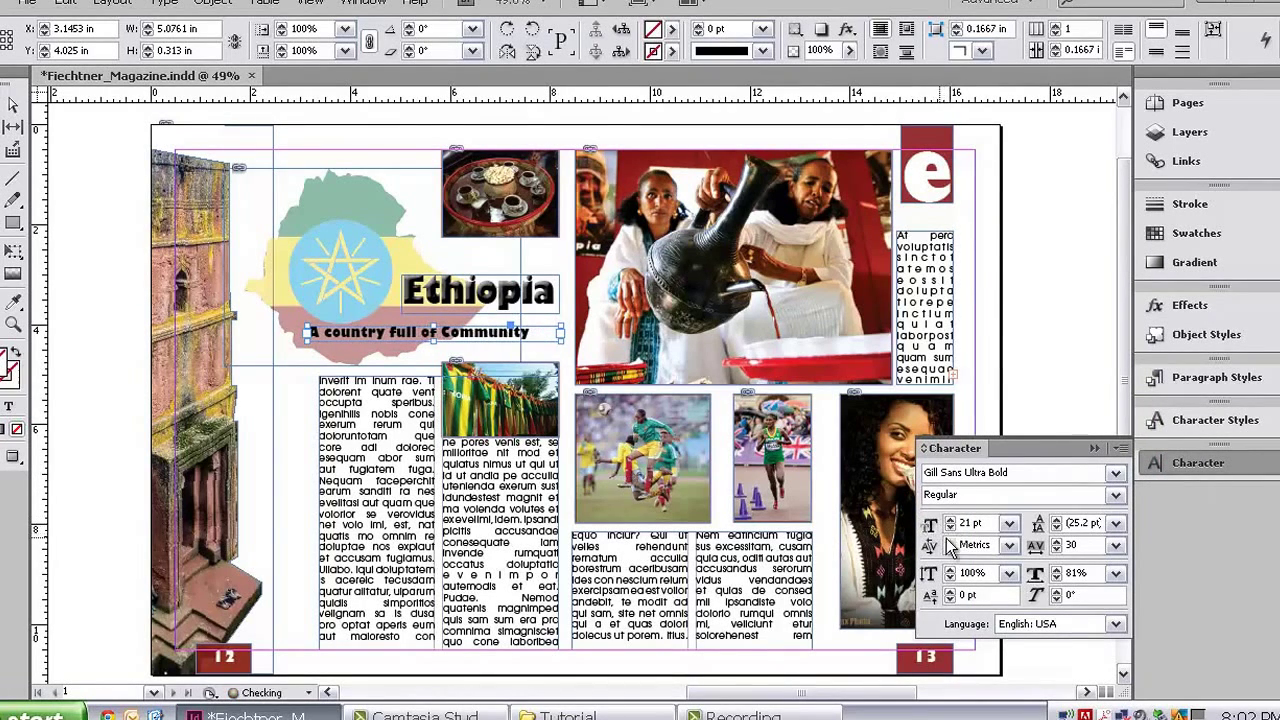
left_click(950, 528)
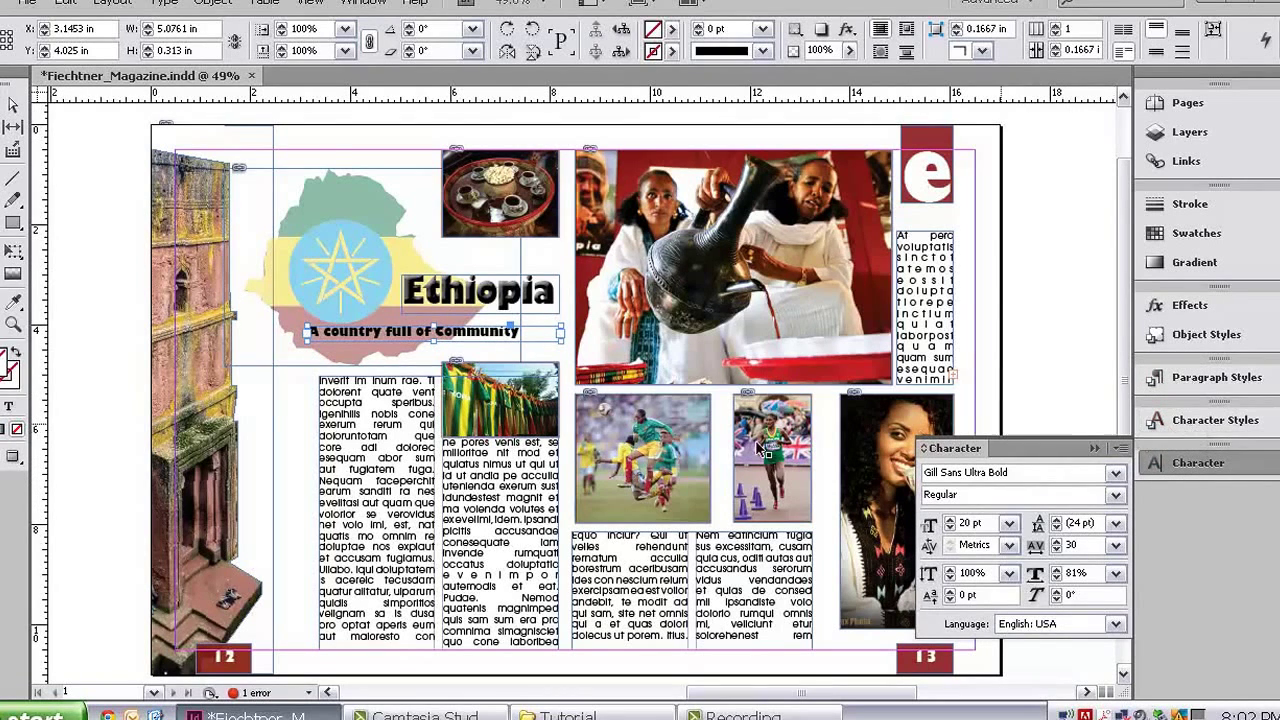
- Right-align the subtitle text within its frame
triple_click(420, 335)
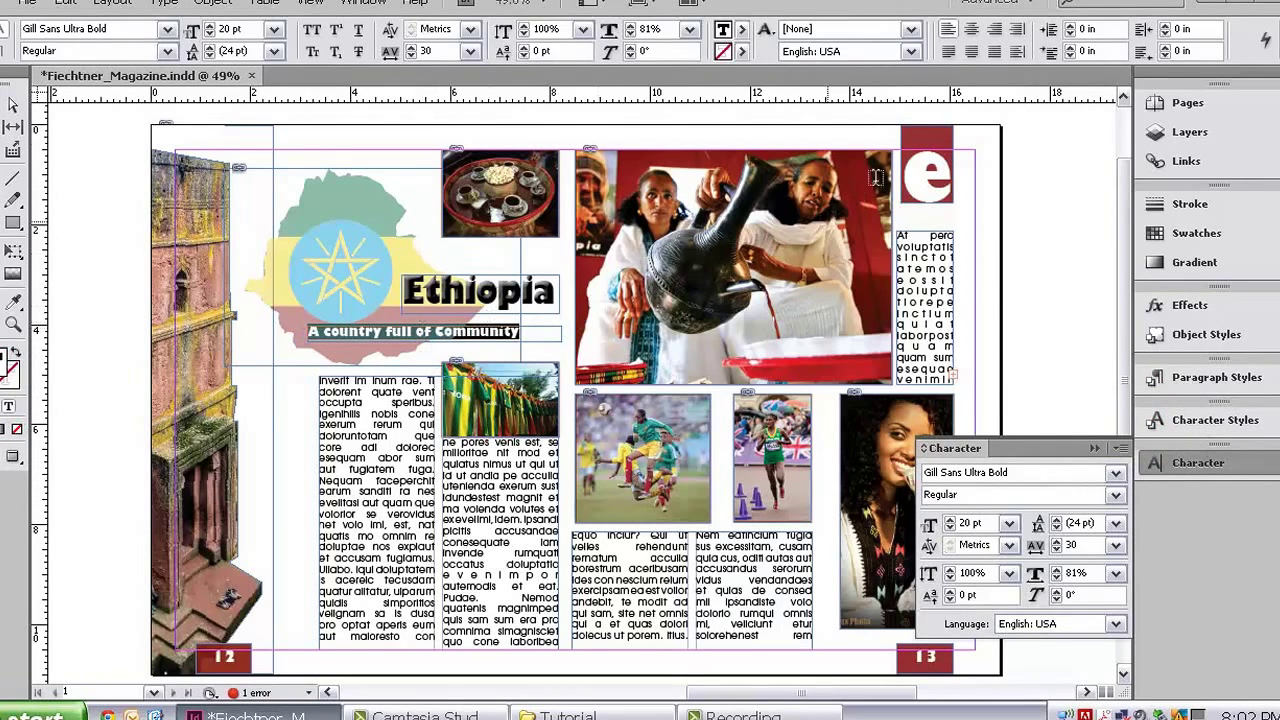
left_click(995, 33)
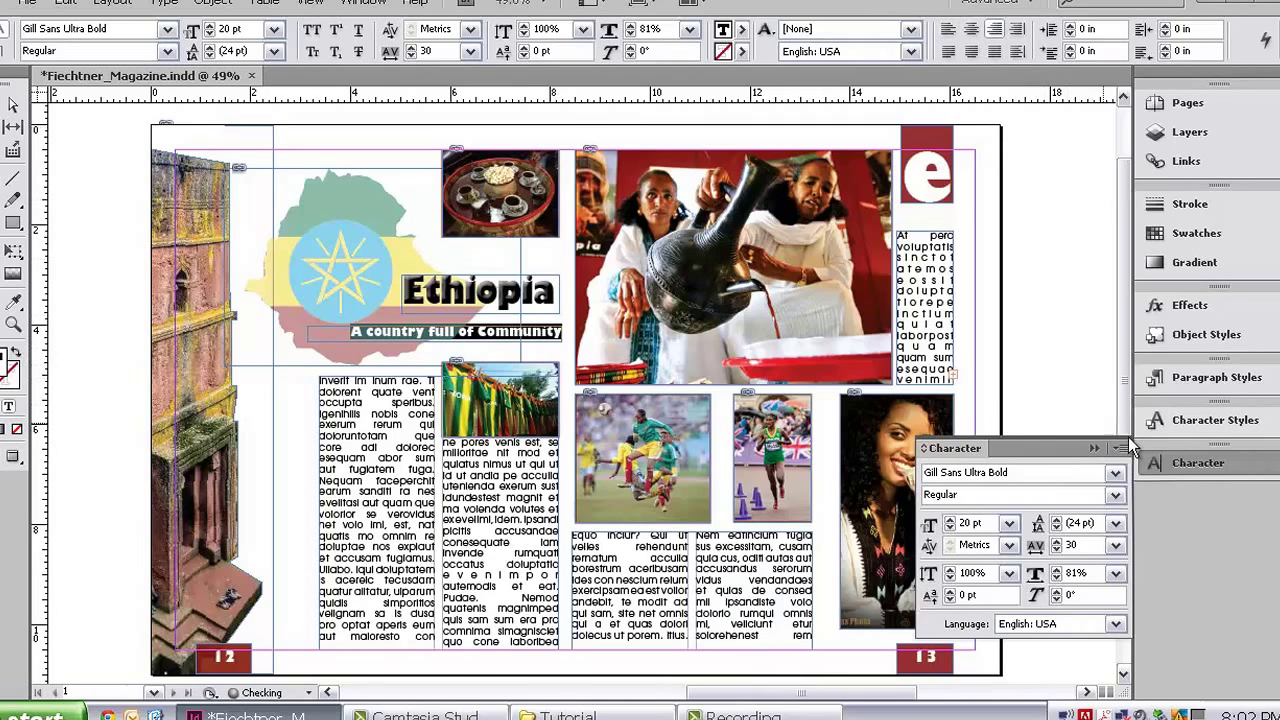
left_click(1095, 448)
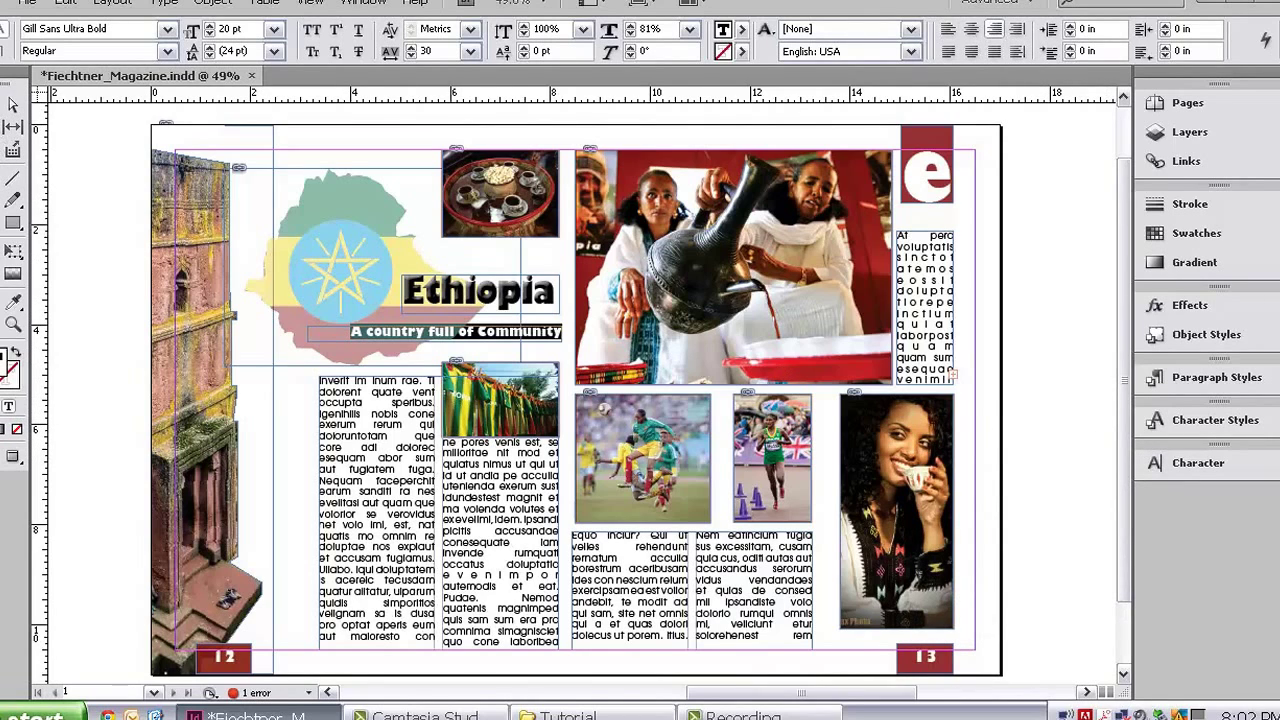
key("Escape")
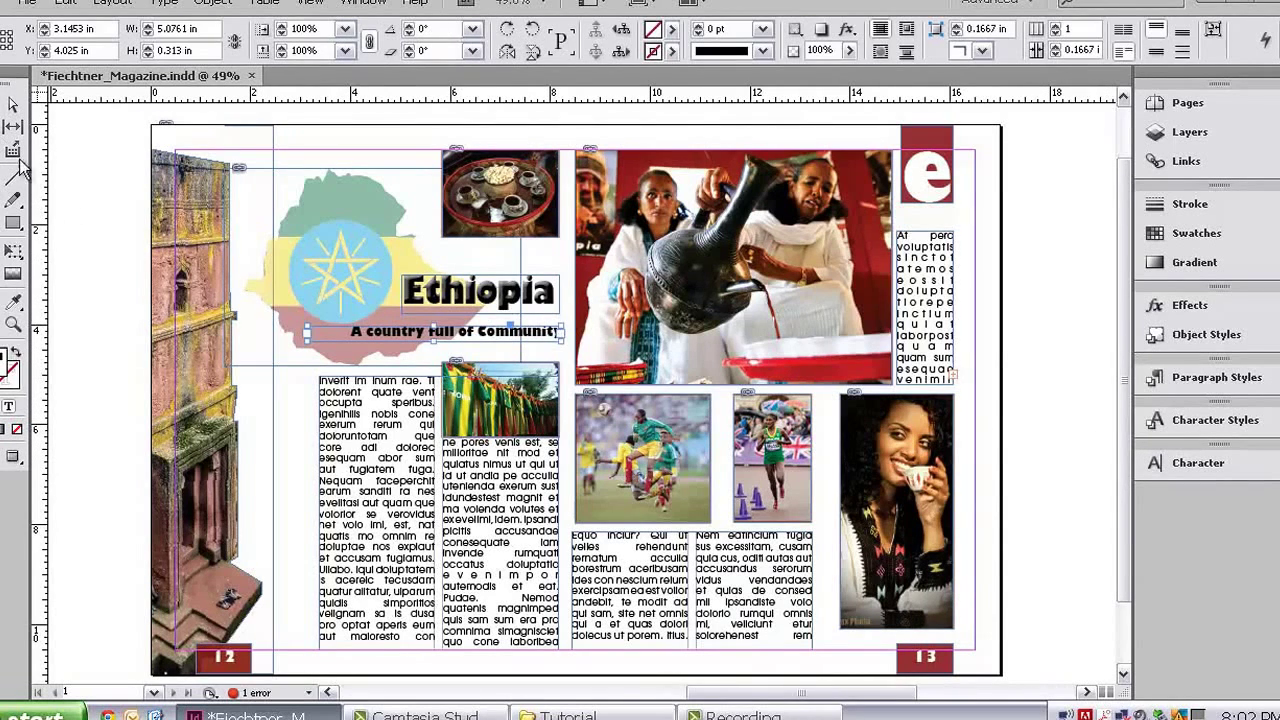
- Adjust the subtitle's vertical position under the Ethiopia title to about Y 4.01 in, and deselect it
left_click(505, 335)
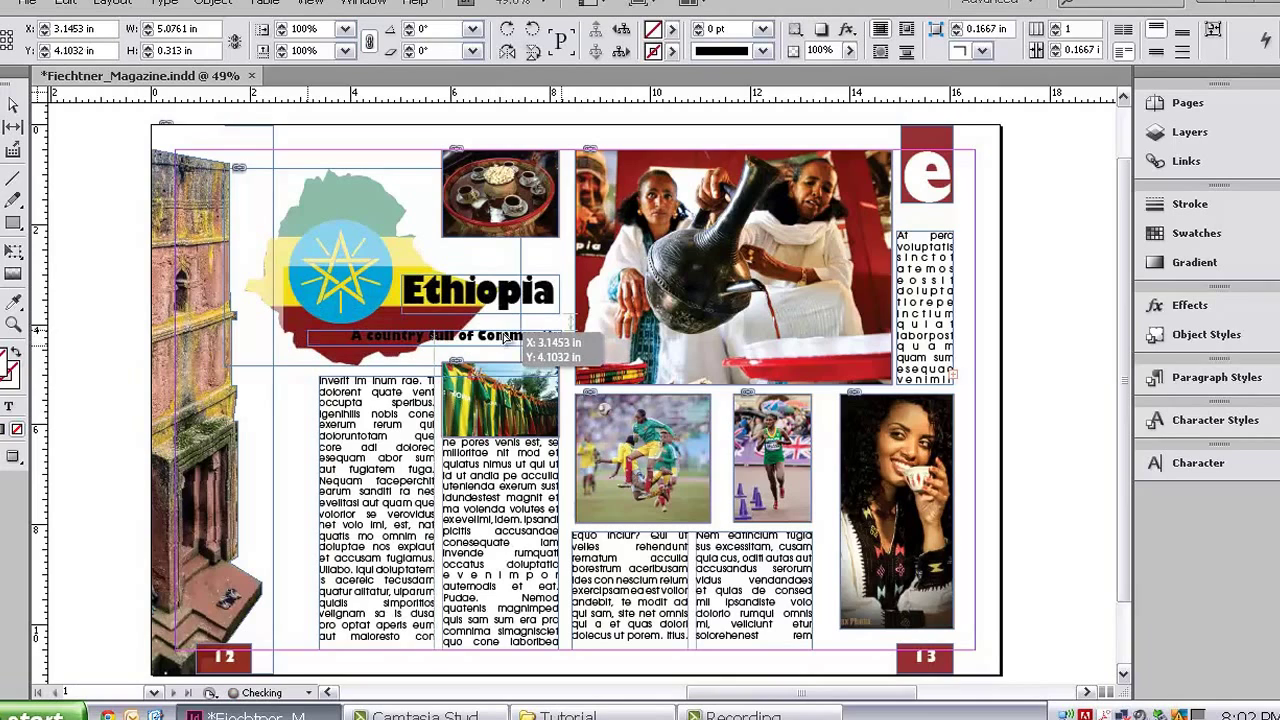
left_click_drag(505, 335, 507, 338)
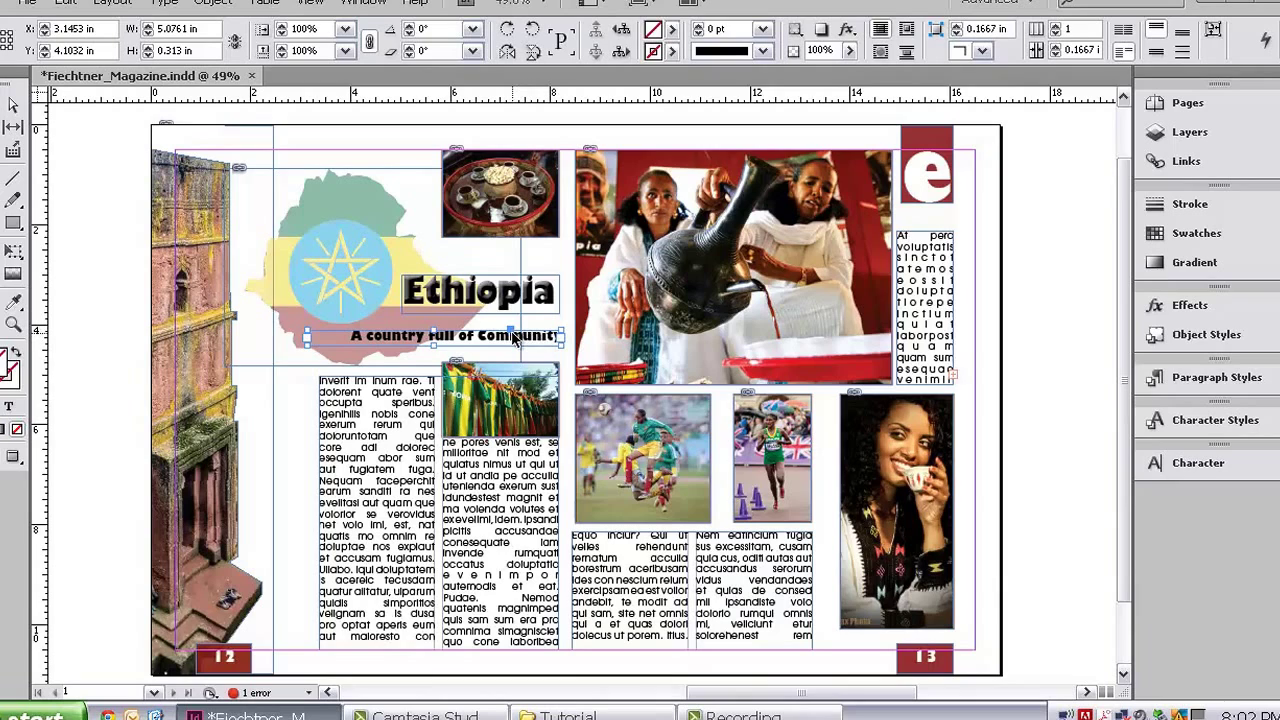
key("Up")
key("Up")
key("Up")
key("Up")
key("Up")
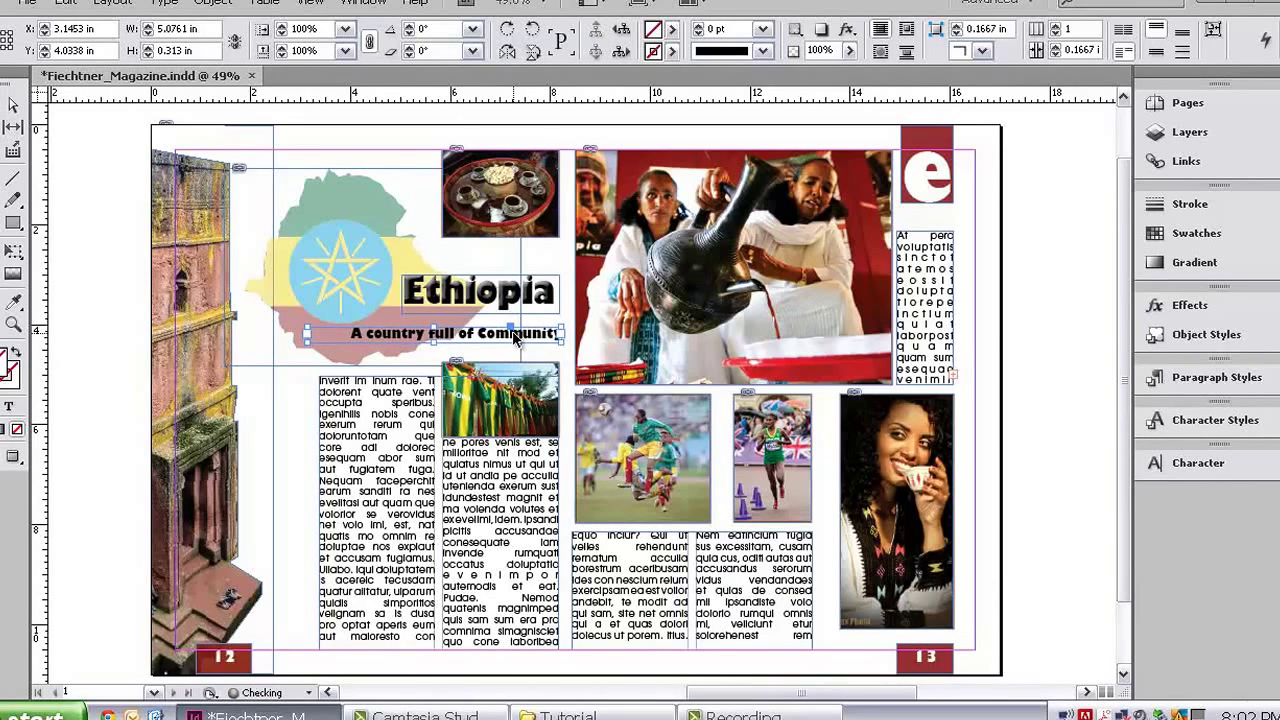
key("Up")
key("Up")
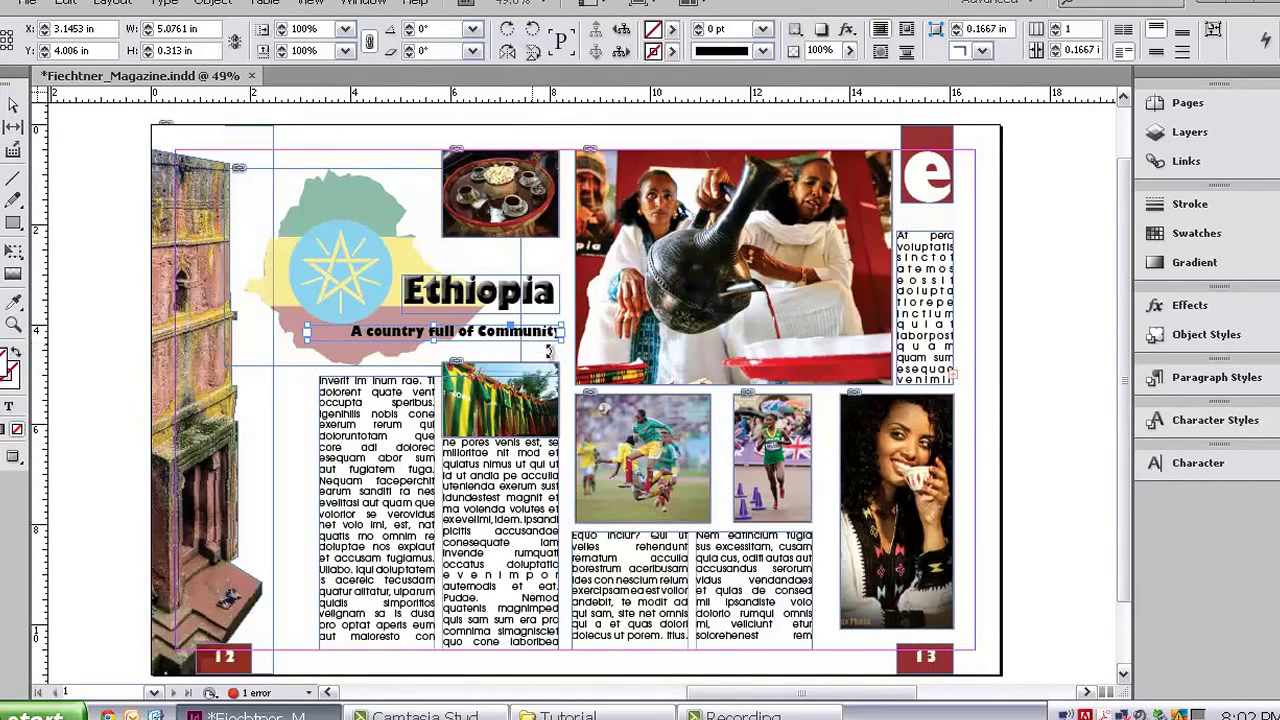
left_click(1011, 376)
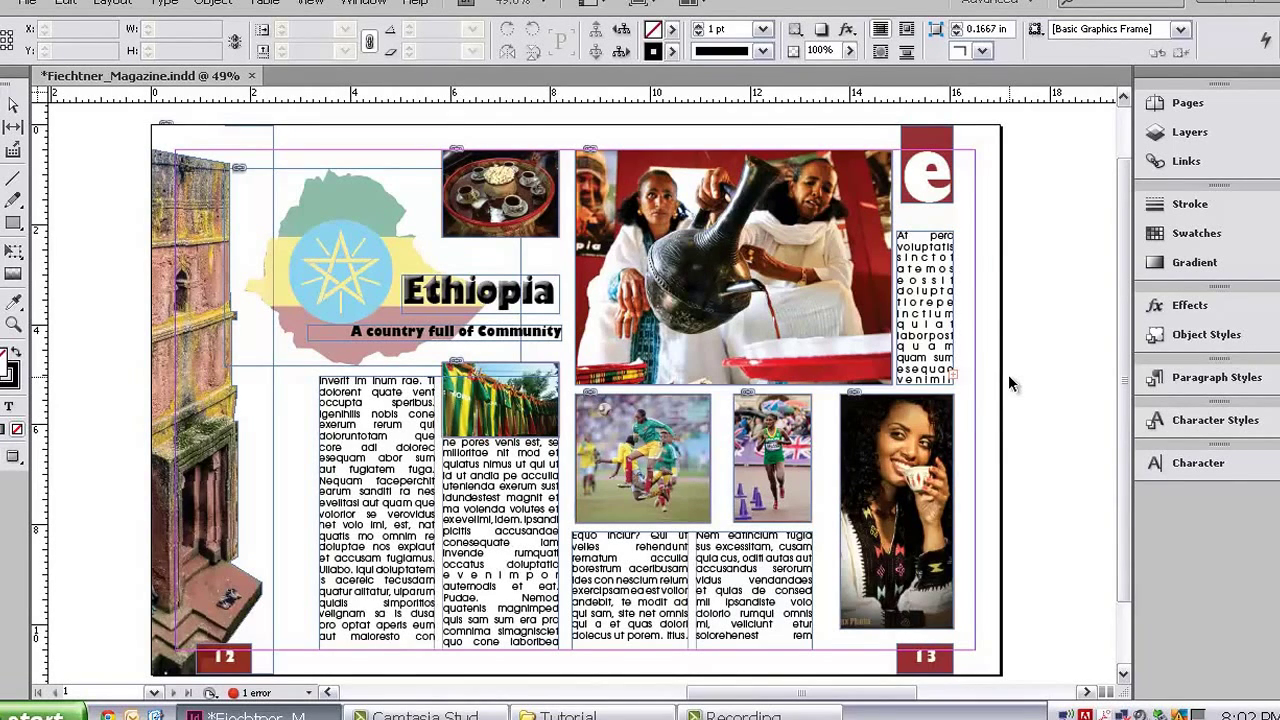
- Set the Ethiopia flag map's opacity to 87% and nudge it horizontally behind the title to about X 1.58 in
left_click(374, 195)
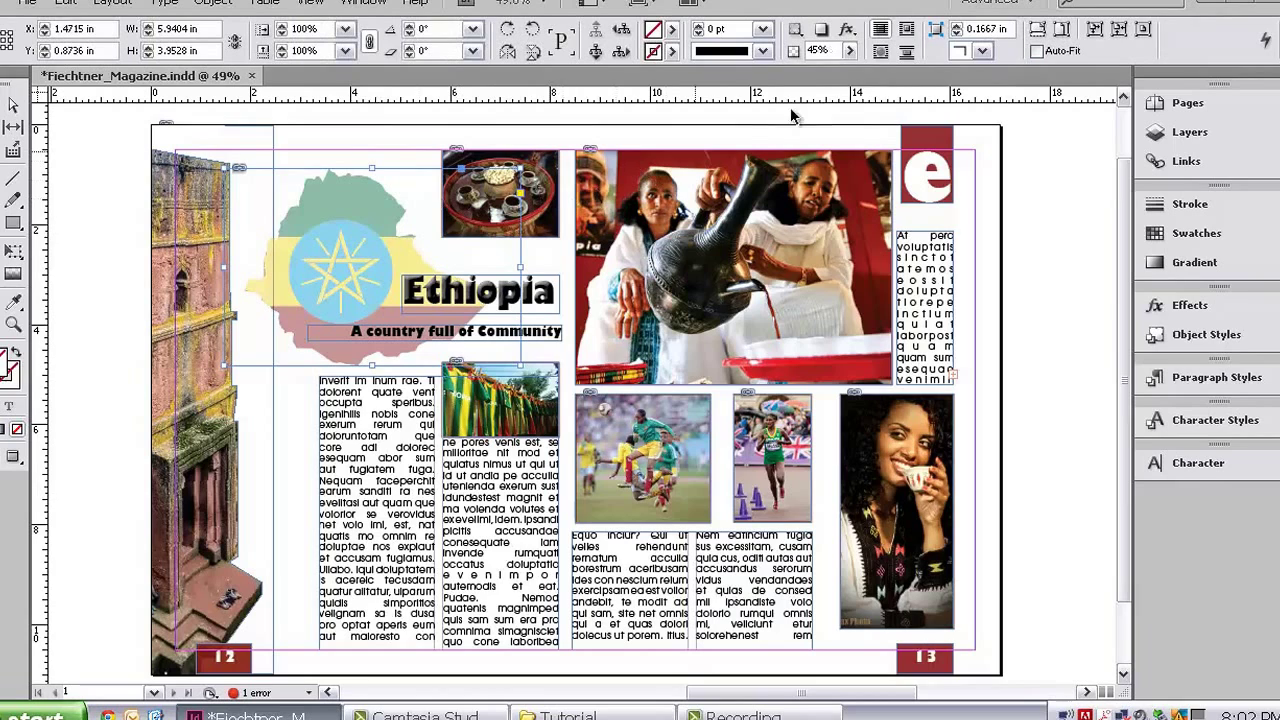
left_click(851, 53)
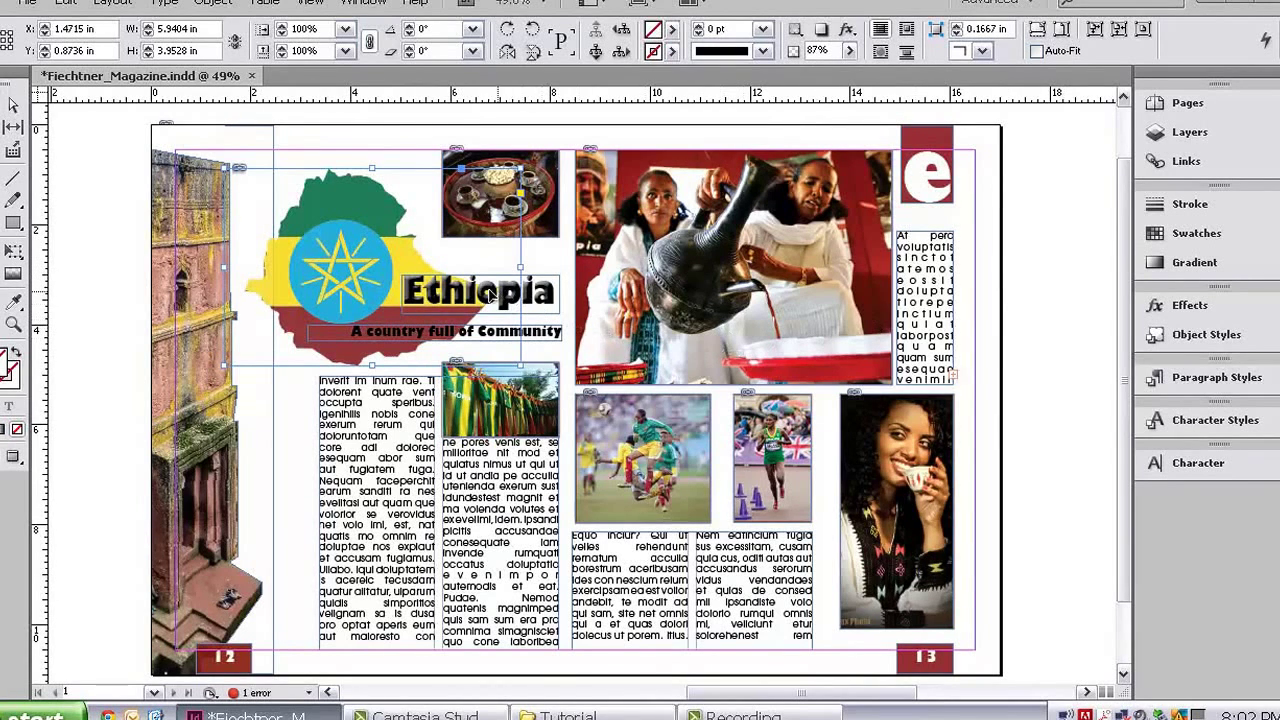
key("Left")
key("Left")
key("Left")
key("Left")
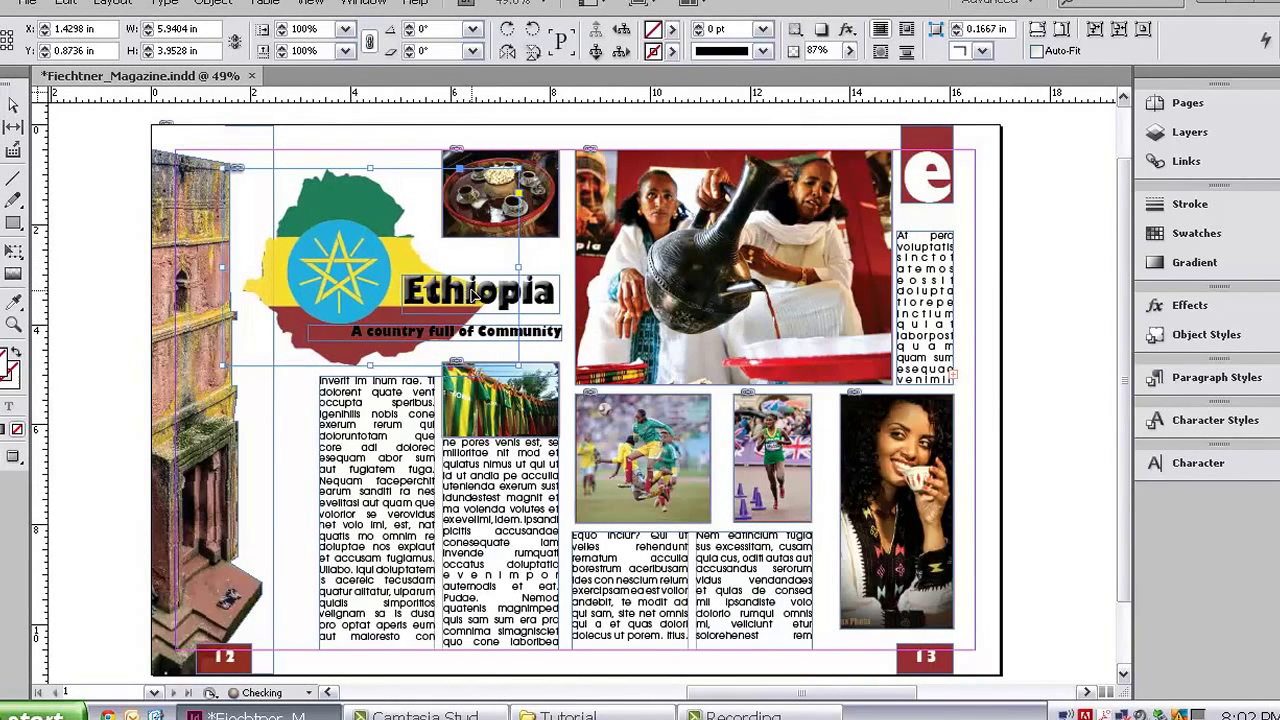
key("Right")
key("Right")
key("Right")
key("Right")
key("Right")
key("Right")
key("Right")
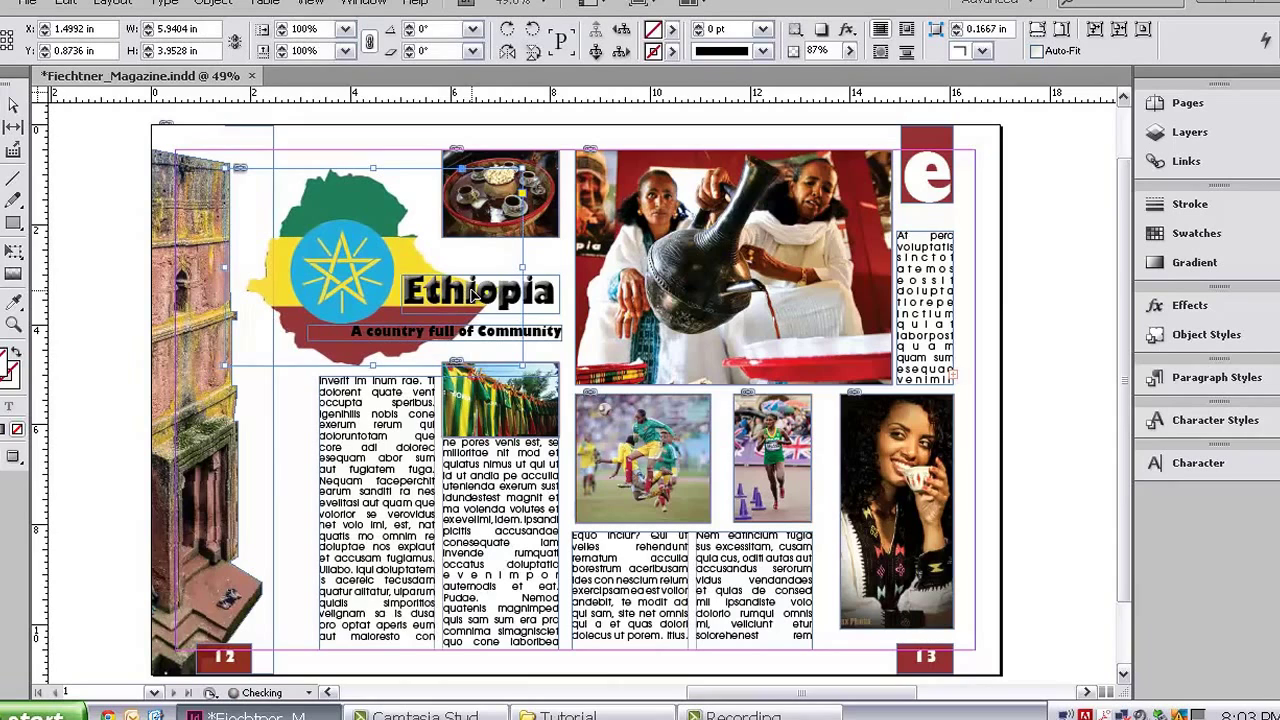
key("Right")
key("Right")
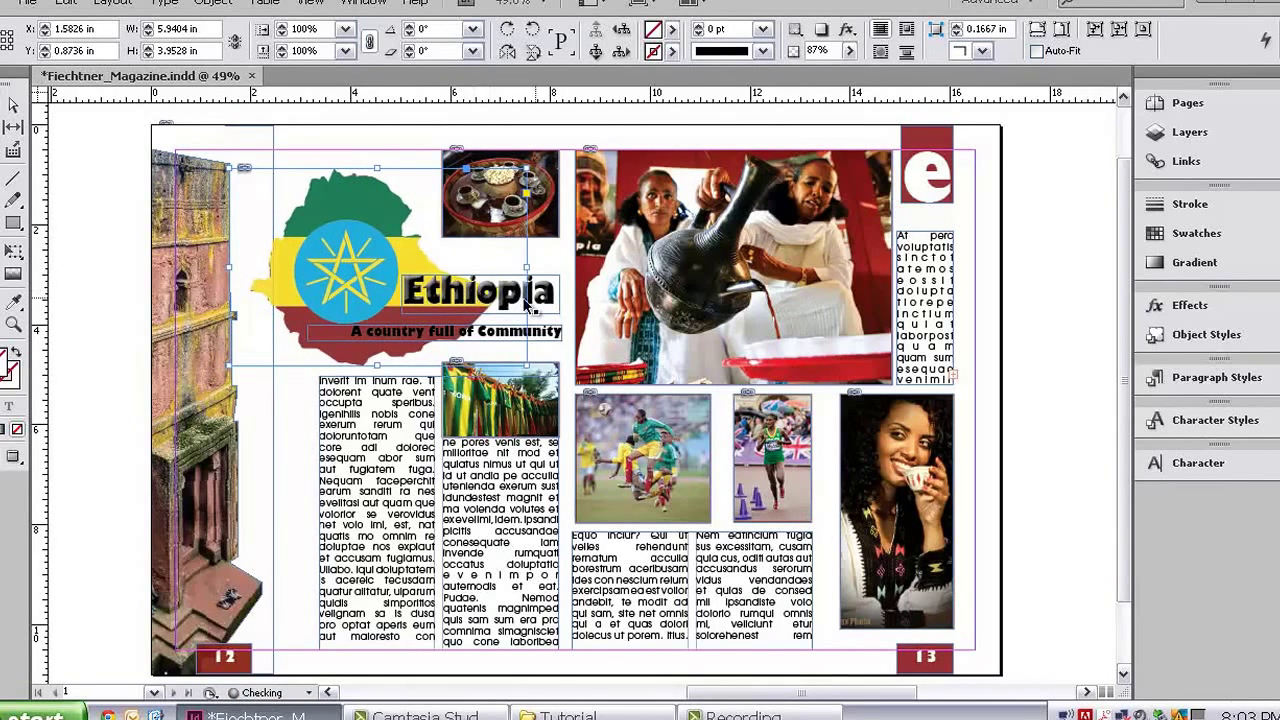
- Save the magazine document under its existing file name
left_click(30, 4)
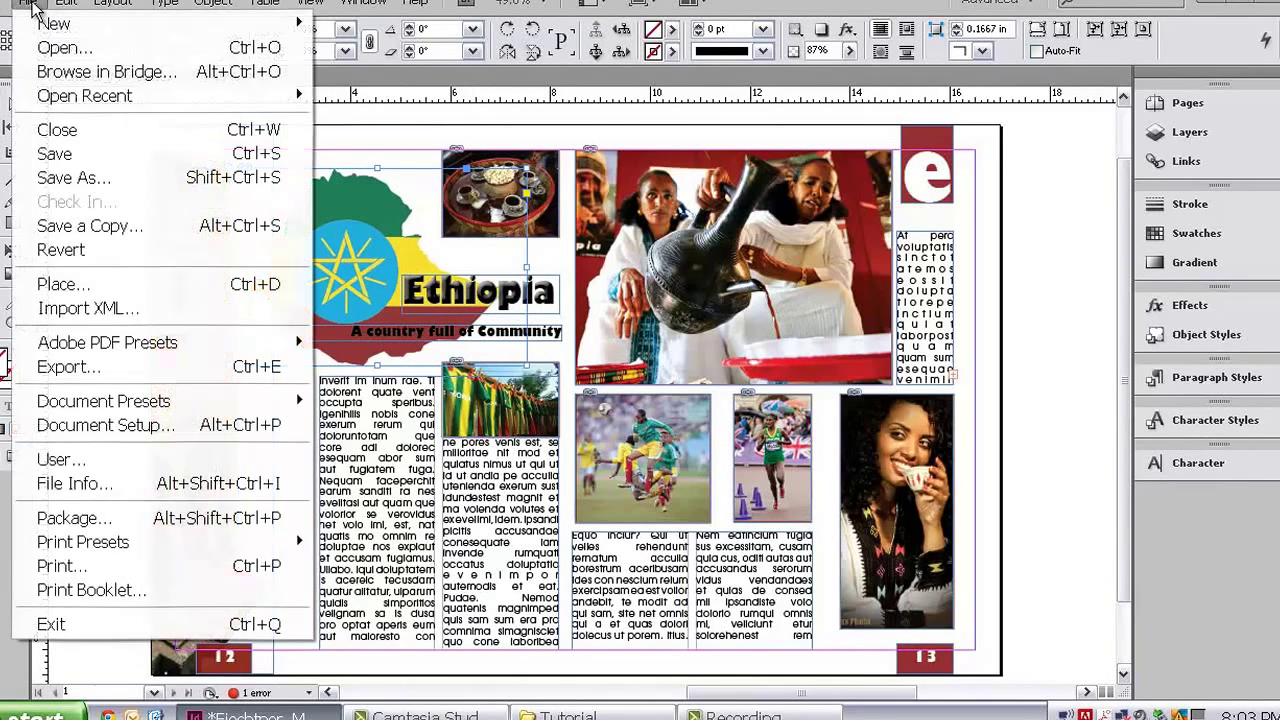
left_click(60, 154)
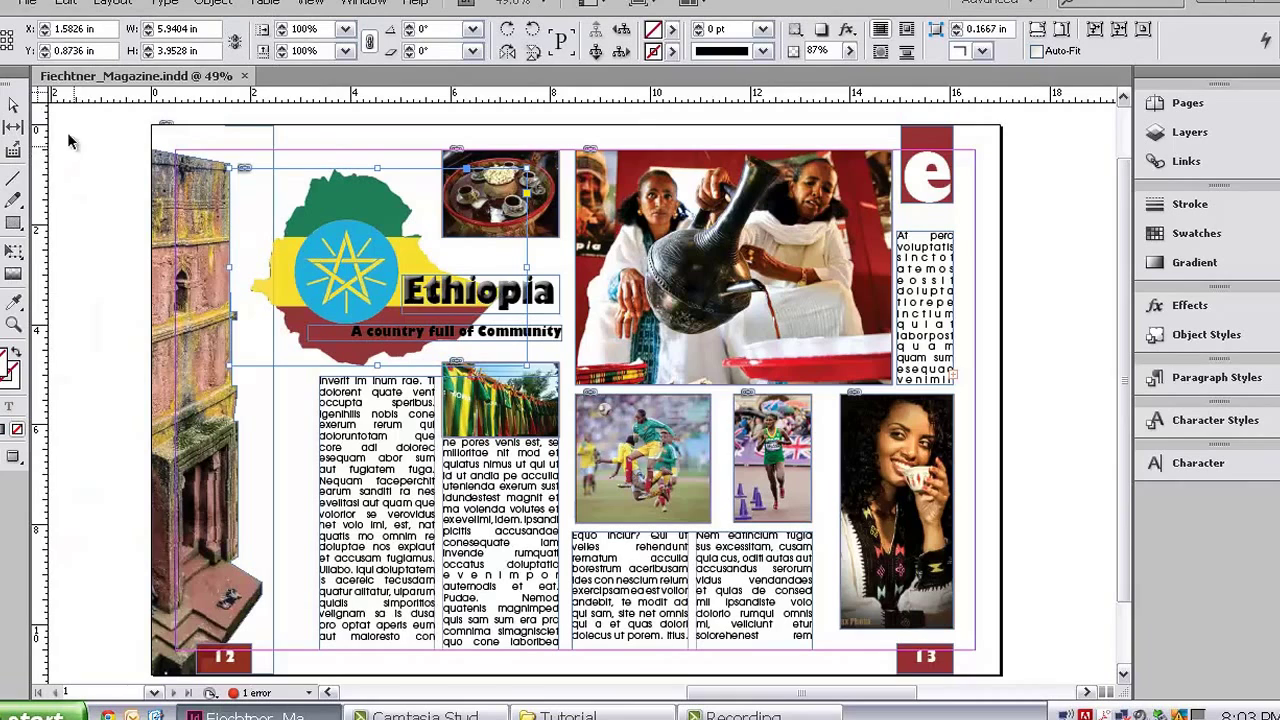
left_click(31, 5)
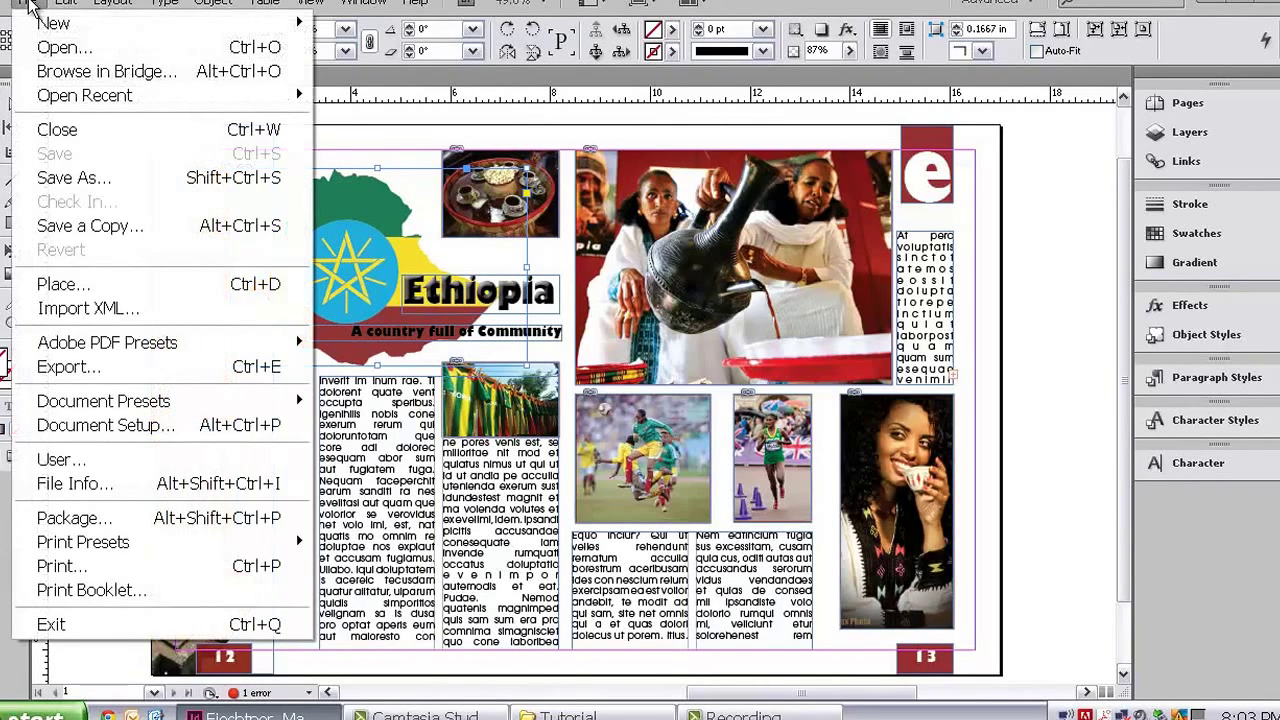
left_click(86, 367)
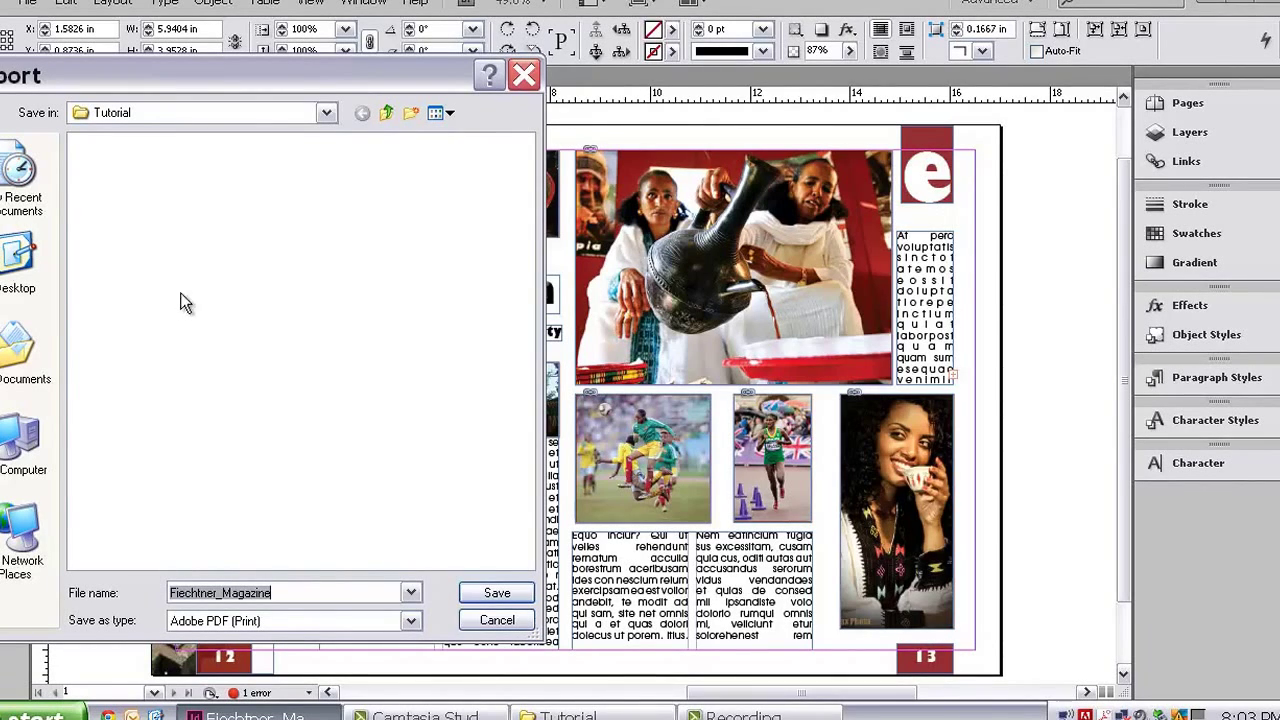
left_click(523, 77)
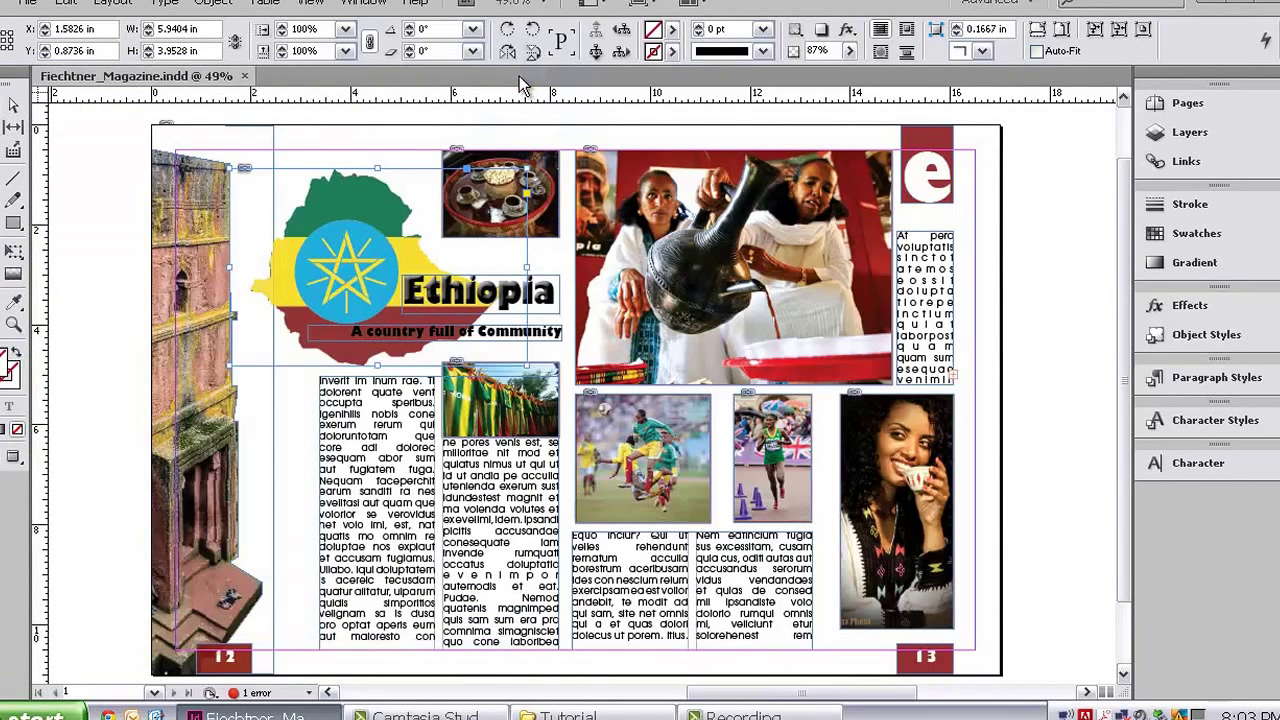
left_click(1046, 224)
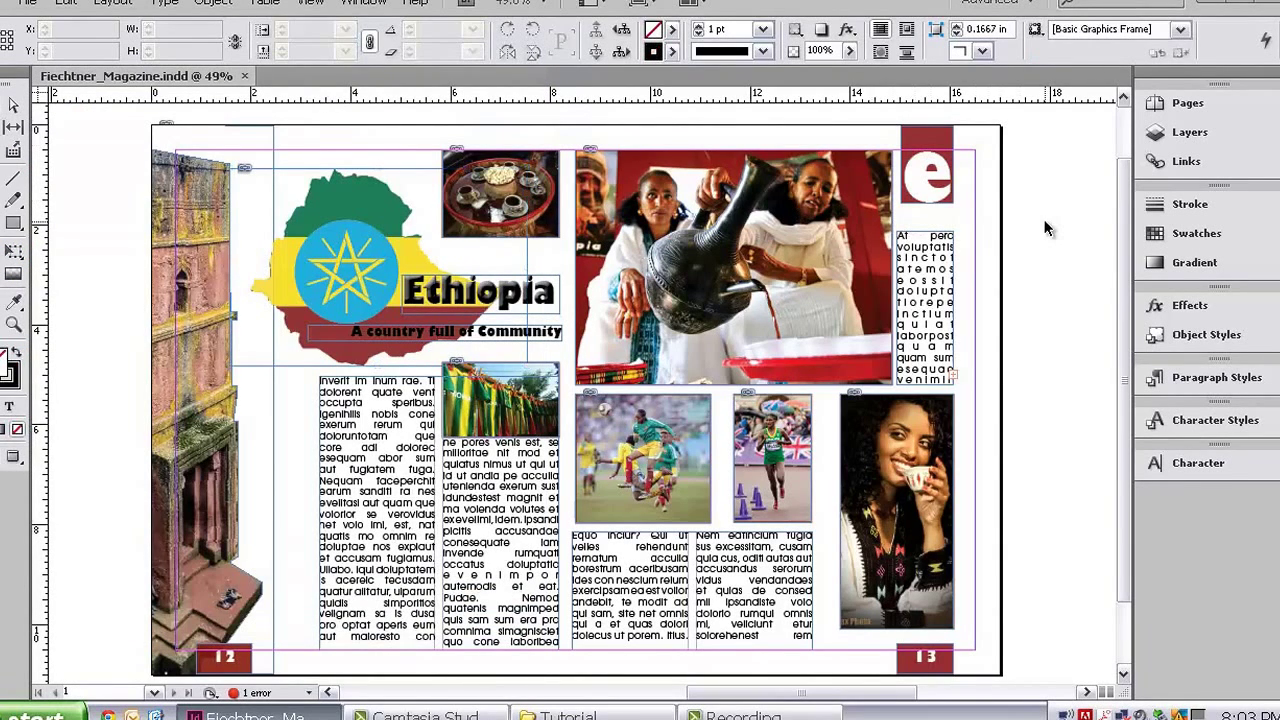